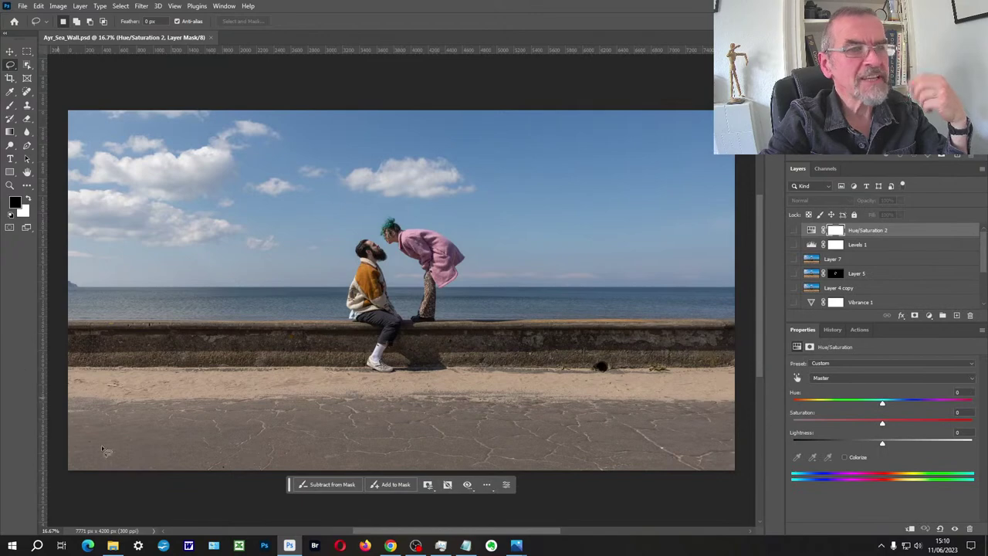
Compare the original photo IMG_4413.JPG in Photos with the image in Photoshop, ending back in Photoshop
{"action": "left_click", "coordinate": [516, 545]}
{"action": "left_click", "coordinate": [507, 448]}
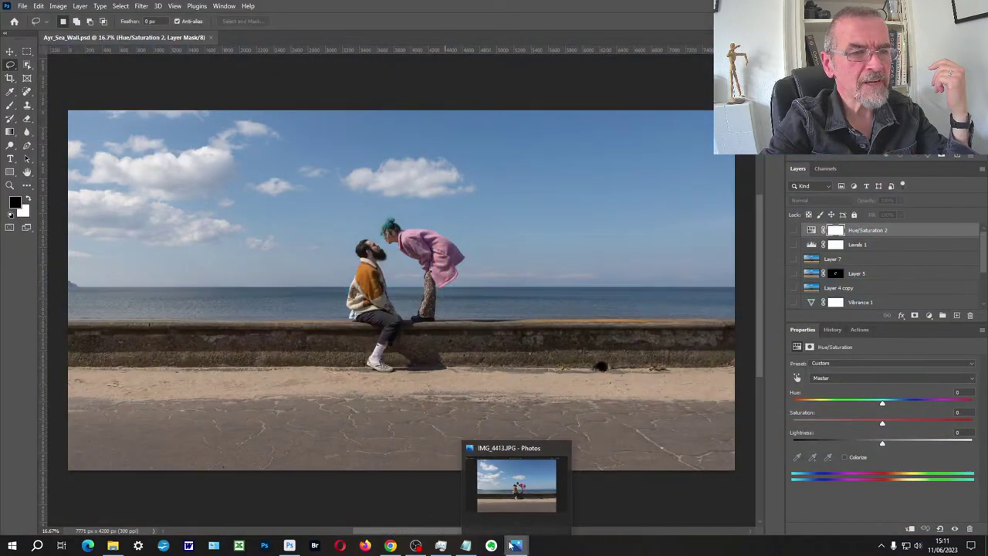
{"action": "left_click", "coordinate": [513, 482]}
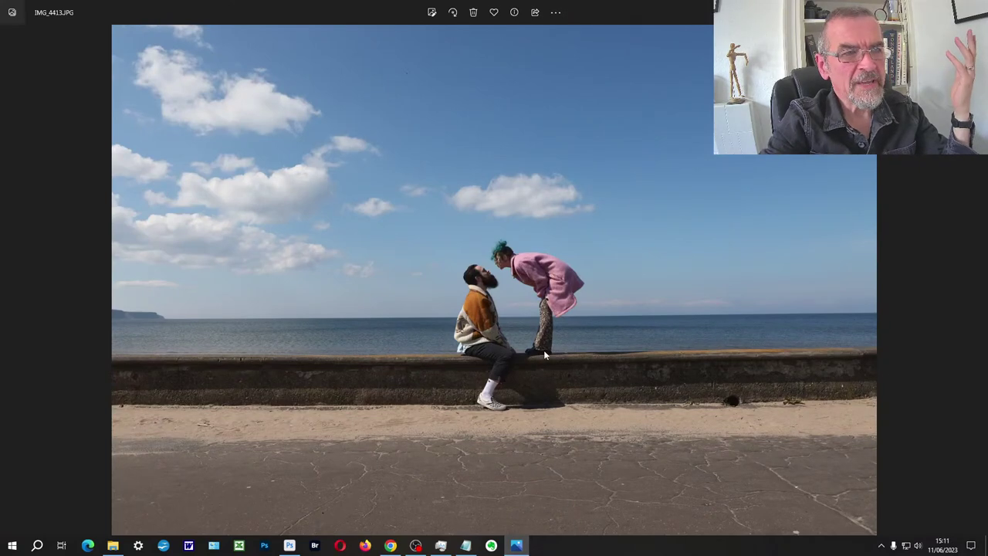
{"action": "left_click", "coordinate": [517, 548]}
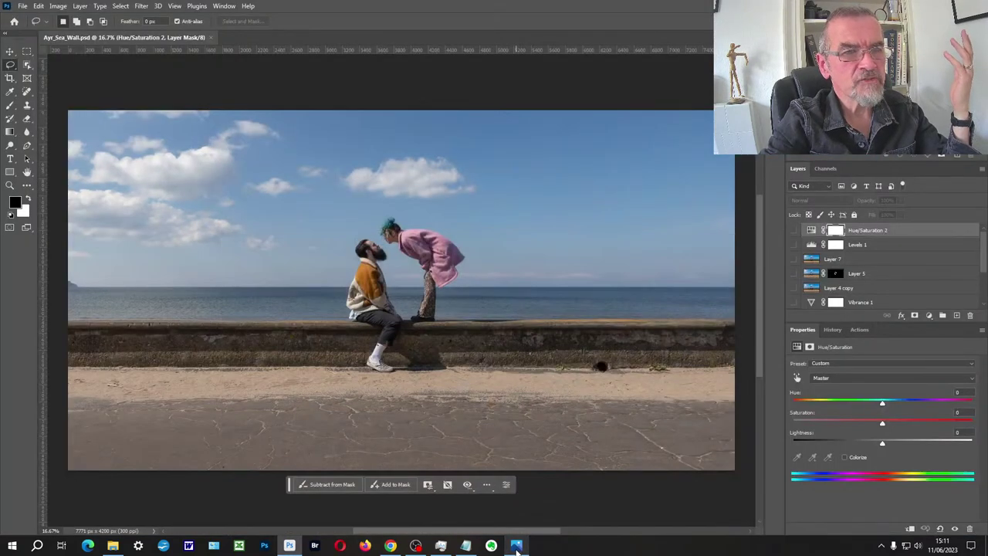
{"action": "left_click", "coordinate": [517, 548]}
{"action": "left_click", "coordinate": [516, 547]}
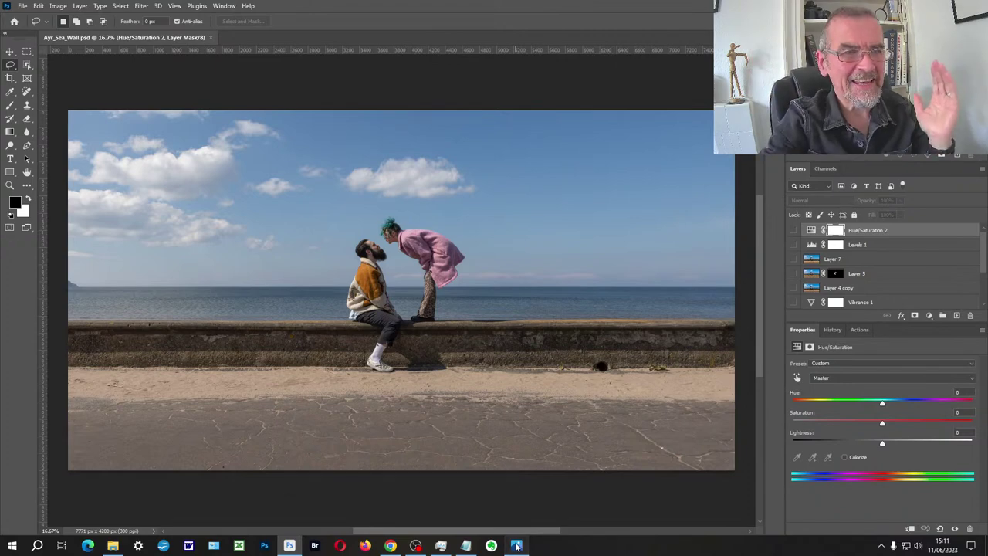
{"action": "left_click", "coordinate": [516, 546]}
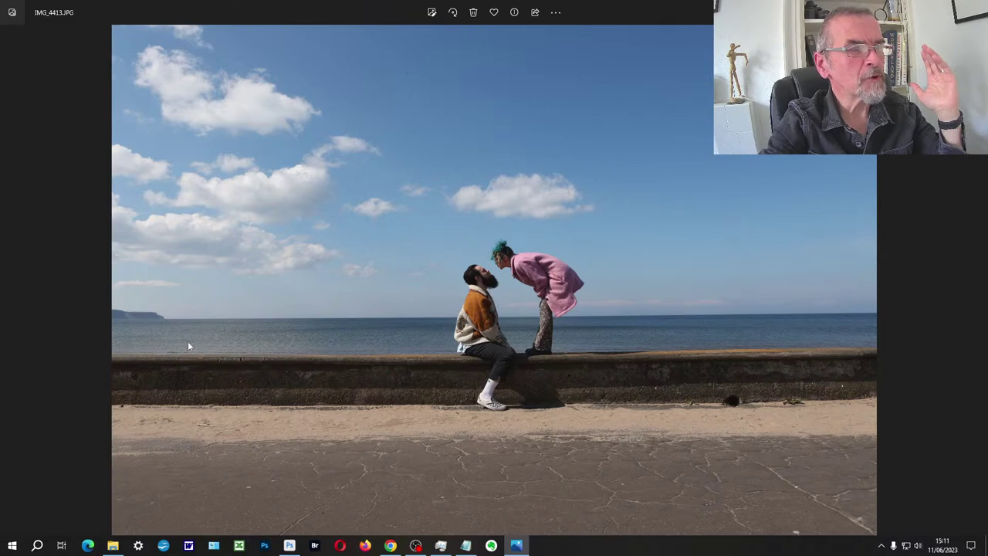
{"action": "left_click", "coordinate": [516, 546]}
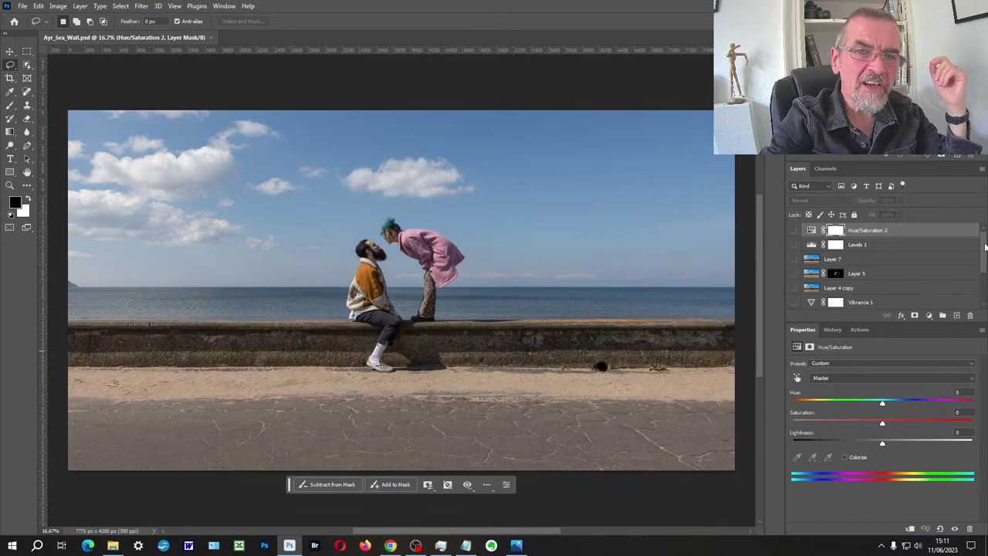
Make Layer 2 above the Background visible, comparing the image with and without it
{"action": "left_click_drag", "start_coordinate": [984, 245], "coordinate": [982, 299]}
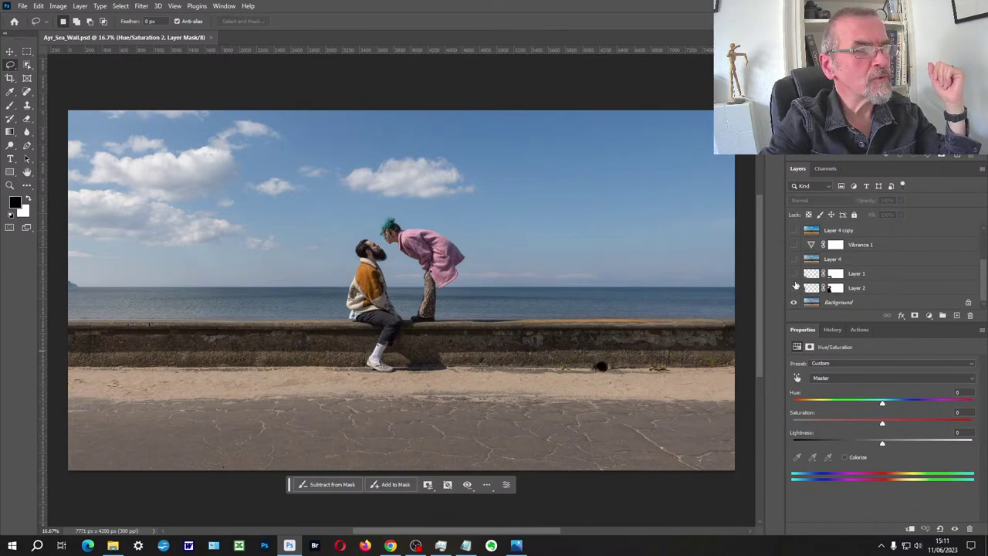
{"action": "left_click", "coordinate": [811, 288]}
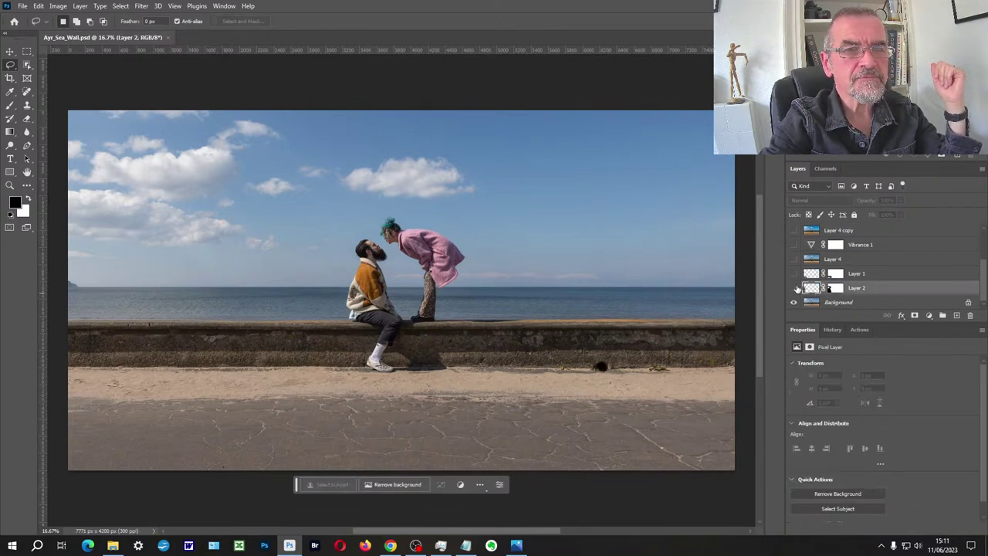
{"action": "left_click", "coordinate": [795, 288]}
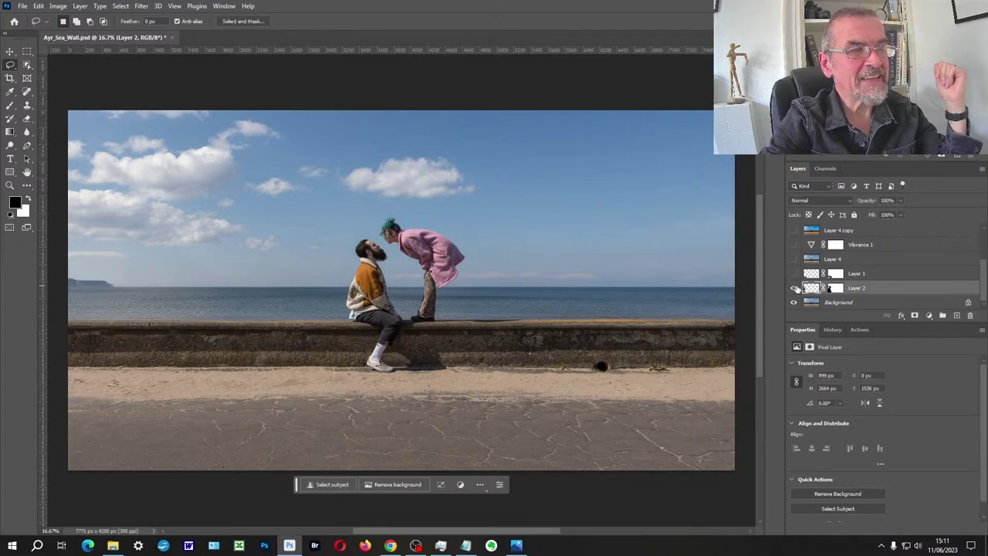
{"action": "left_click", "coordinate": [795, 288]}
{"action": "left_click", "coordinate": [796, 288]}
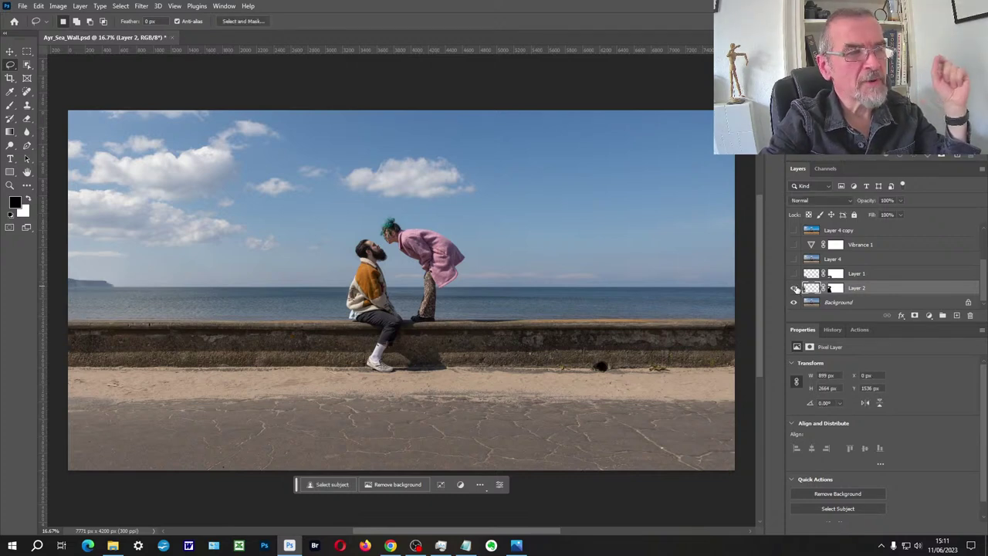
{"action": "left_click", "coordinate": [796, 287]}
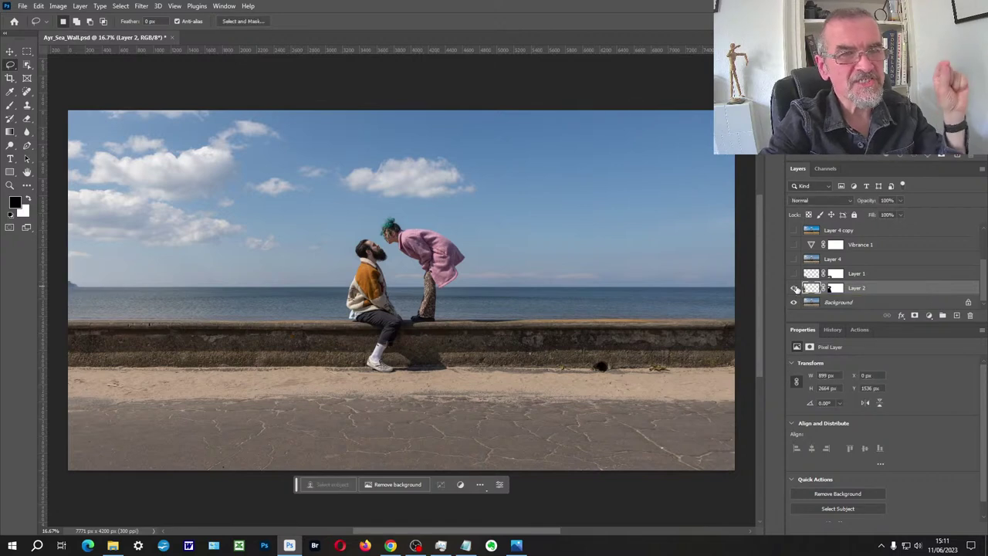
{"action": "left_click", "coordinate": [796, 288]}
Make Layer 1 visible, comparing the paved foreground with and without it
{"action": "left_click", "coordinate": [795, 276]}
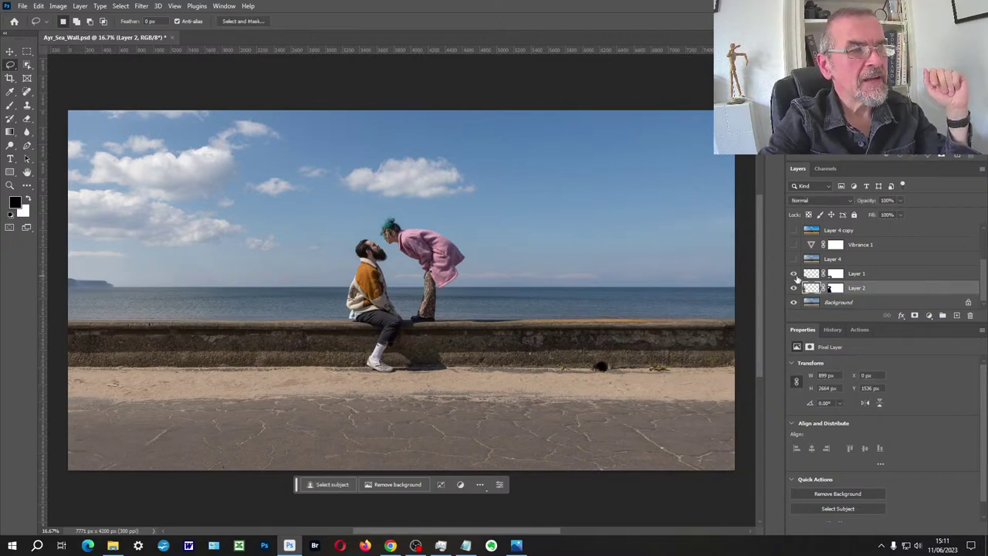
{"action": "left_click", "coordinate": [794, 275]}
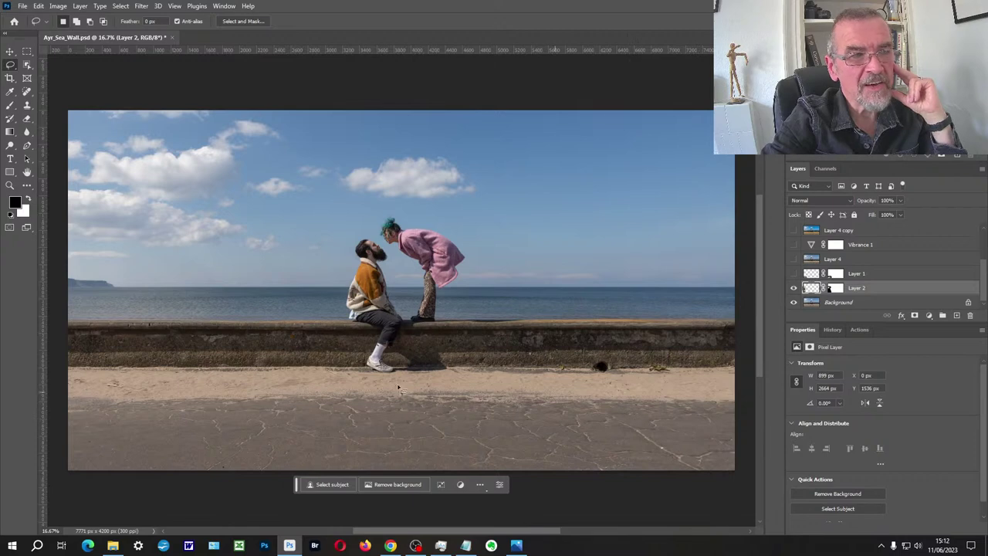
{"action": "left_click", "coordinate": [793, 274]}
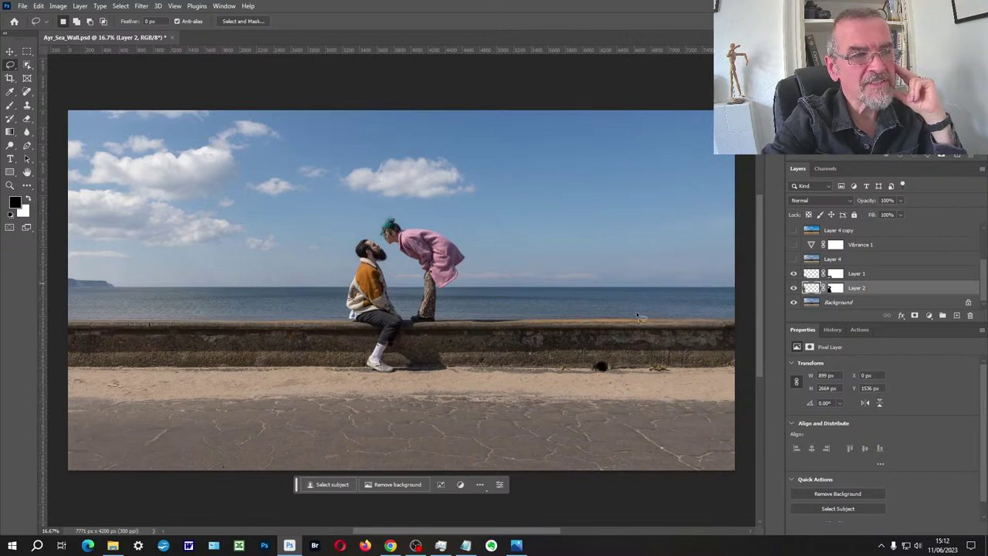
{"action": "left_click", "coordinate": [793, 273]}
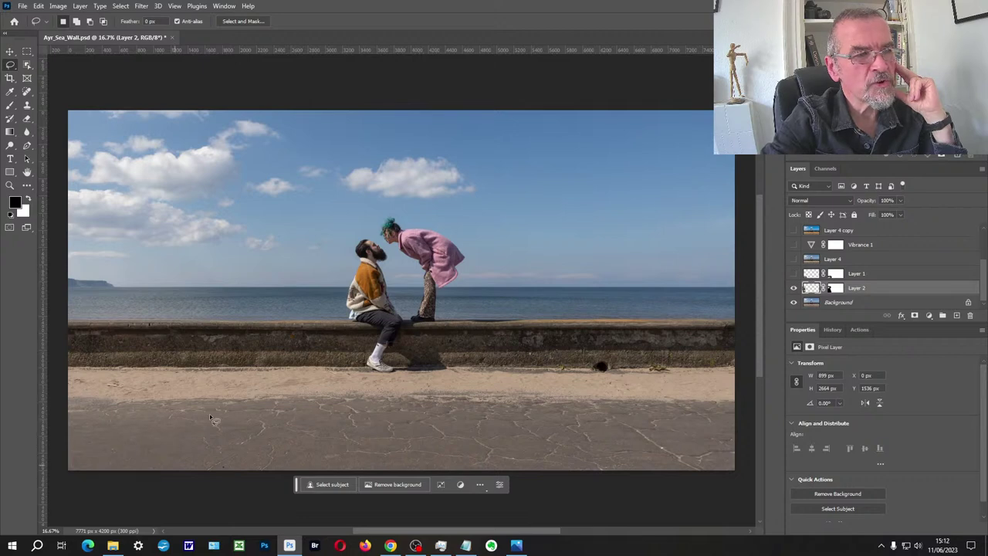
{"action": "left_click", "coordinate": [793, 274]}
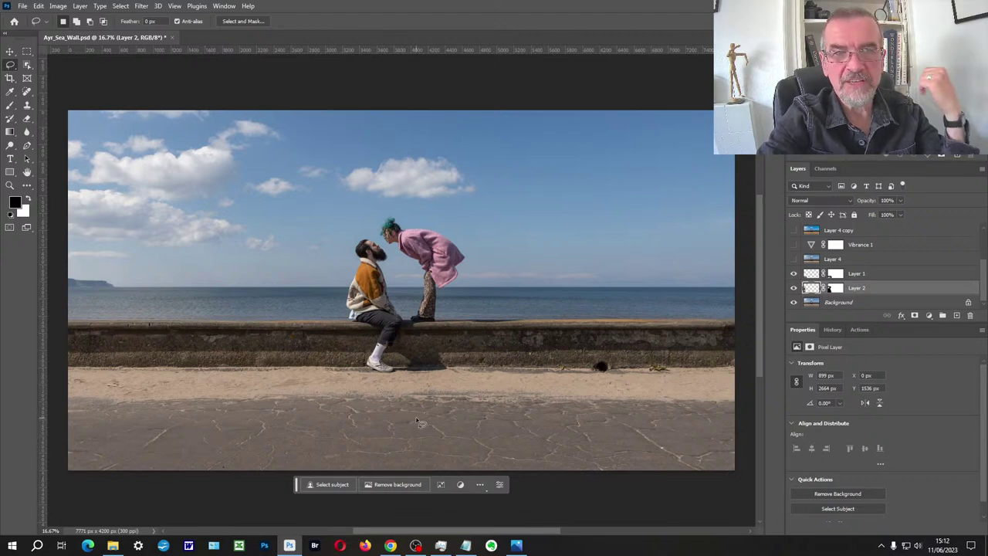
Show Layer 4 and the Vibrance 1 adjustment layer, keeping its vibrance at +100 and setting its saturation to +48
{"action": "left_click", "coordinate": [861, 277]}
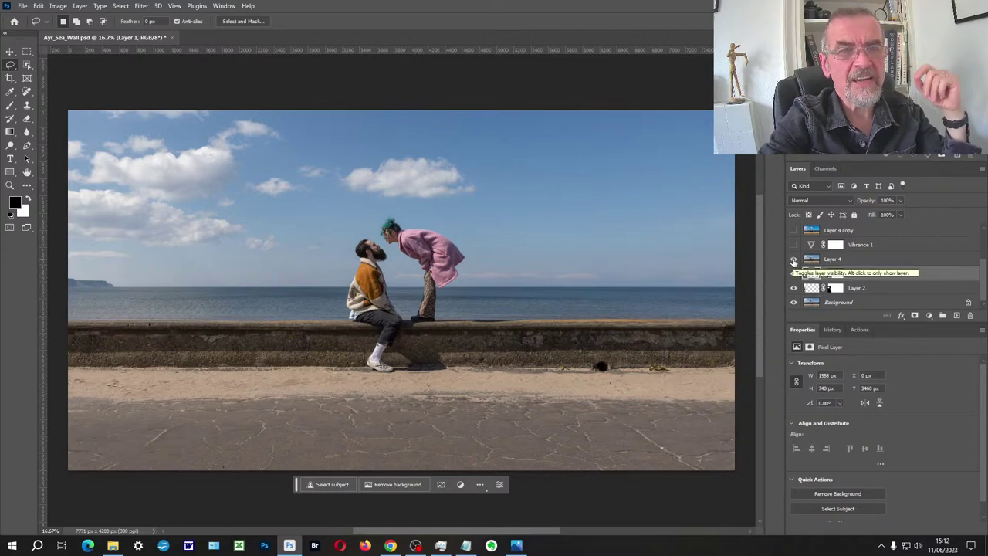
{"action": "left_click", "coordinate": [793, 244]}
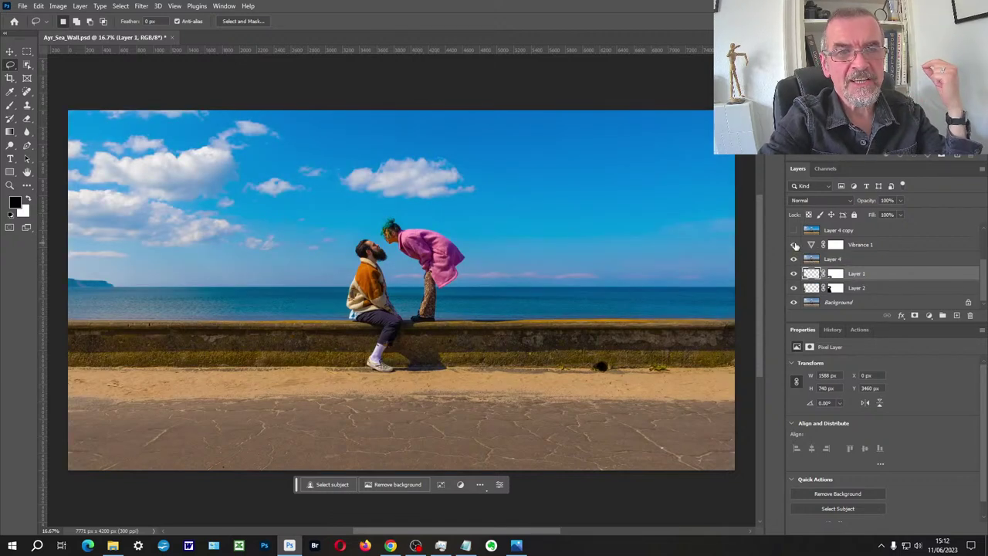
{"action": "left_click", "coordinate": [810, 243]}
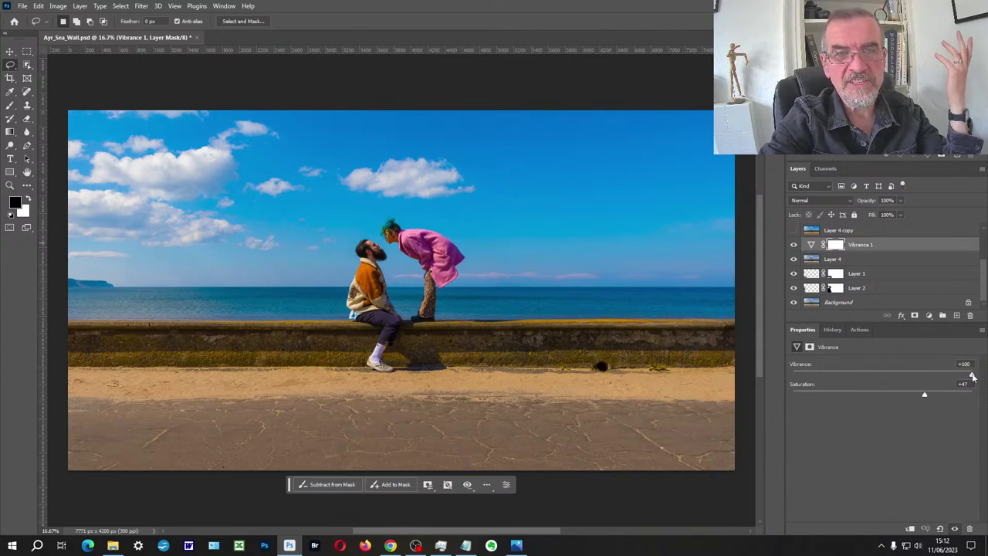
{"action": "left_click_drag", "start_coordinate": [970, 376], "coordinate": [875, 395]}
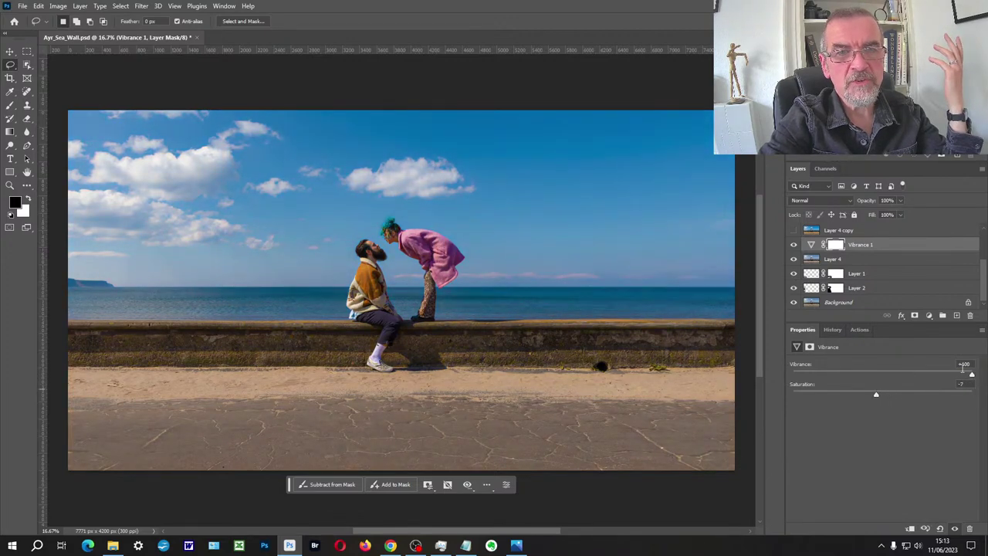
{"action": "mouse_move", "coordinate": [970, 376]}
{"action": "left_mouse_down"}
{"action": "mouse_move", "coordinate": [878, 374]}
{"action": "mouse_move", "coordinate": [971, 375]}
{"action": "left_mouse_up"}
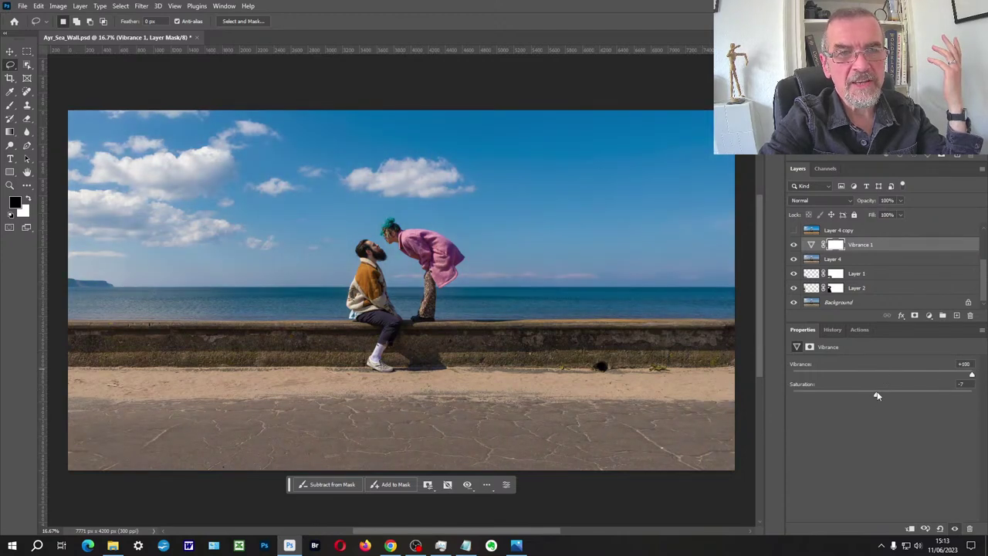
{"action": "left_click_drag", "start_coordinate": [877, 395], "coordinate": [910, 395]}
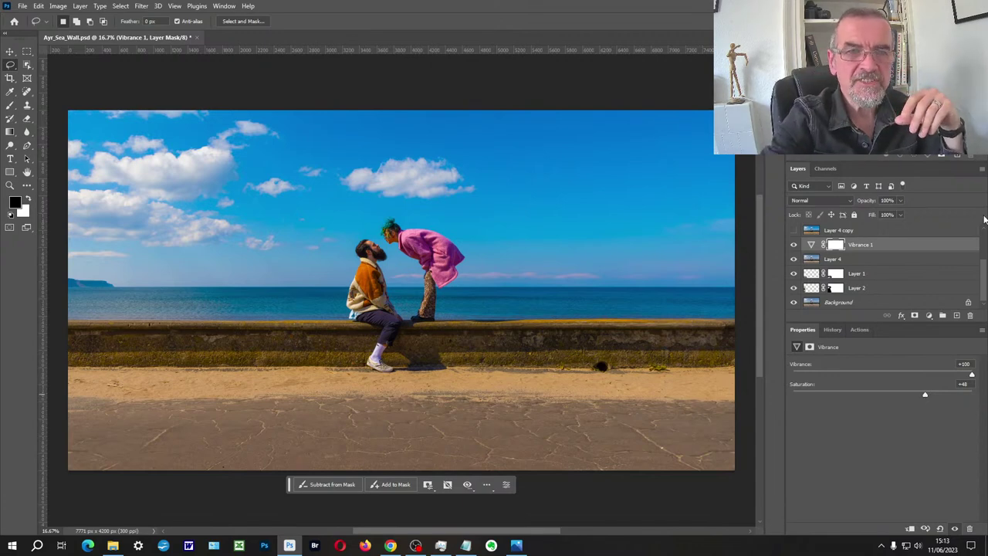
Make Layer 4 copy visible above Vibrance 1, comparing the image with and without it
{"action": "left_click_drag", "start_coordinate": [985, 269], "coordinate": [986, 242]}
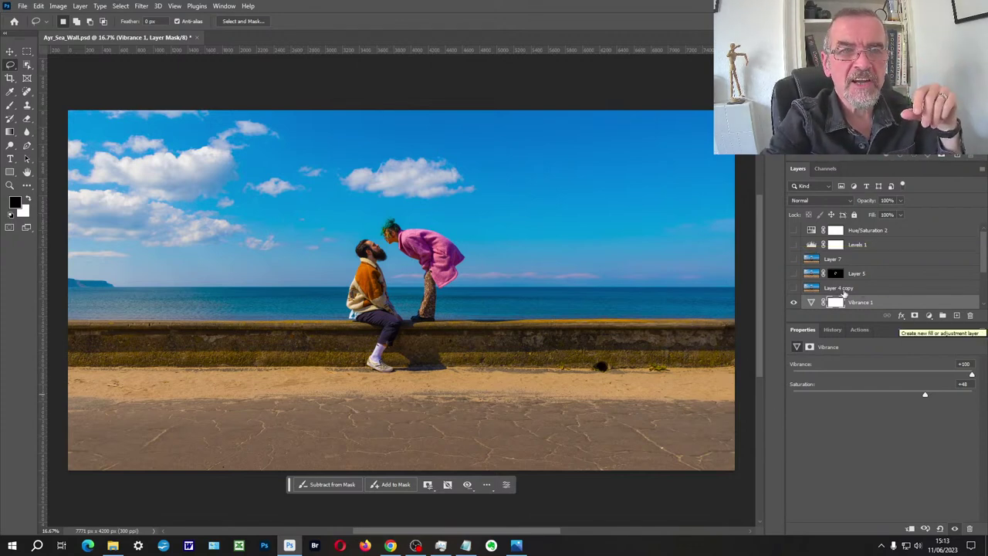
{"action": "left_click", "coordinate": [794, 290]}
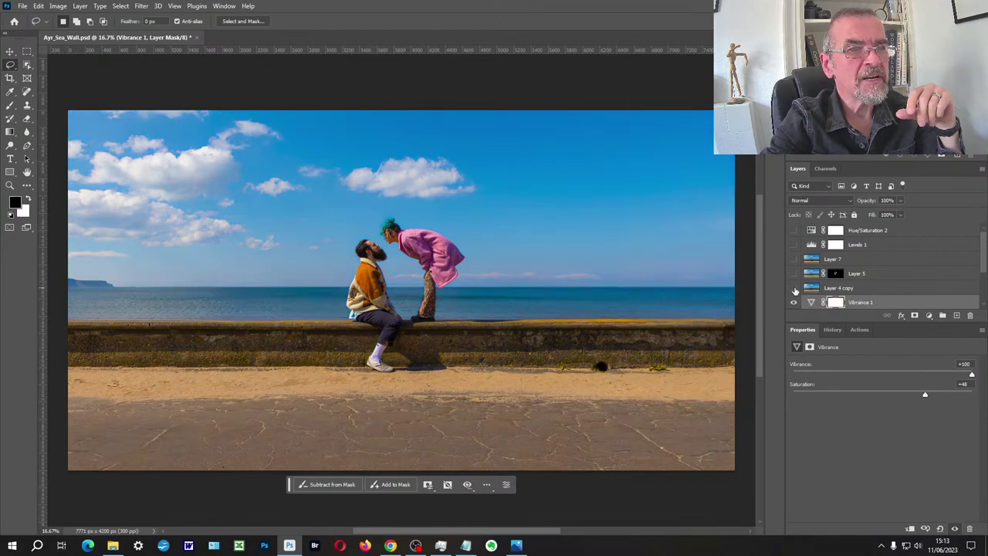
{"action": "left_click", "coordinate": [795, 290]}
{"action": "left_click", "coordinate": [794, 290]}
{"action": "left_click", "coordinate": [795, 290]}
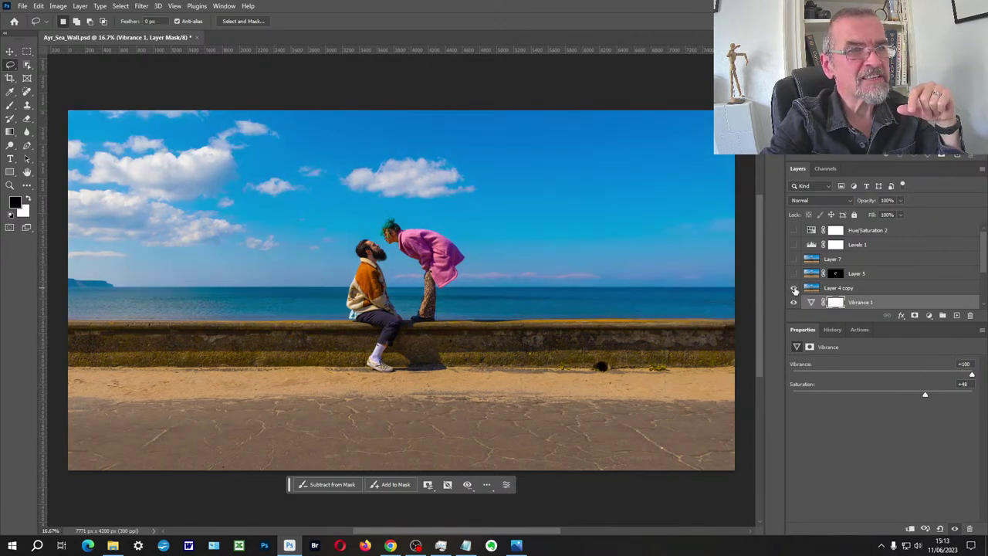
{"action": "left_click", "coordinate": [795, 291]}
{"action": "left_click", "coordinate": [795, 290]}
{"action": "left_click", "coordinate": [795, 290]}
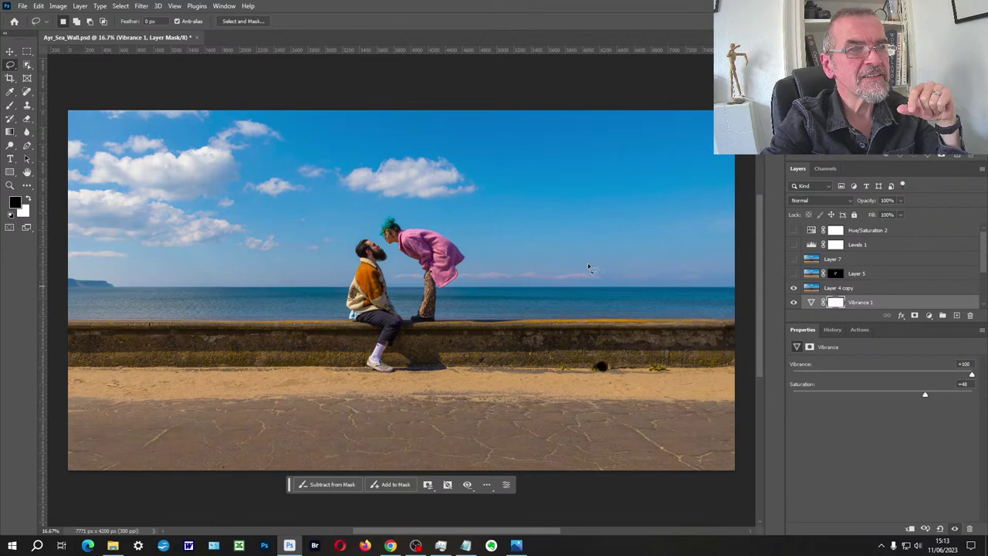
{"action": "left_click", "coordinate": [795, 289]}
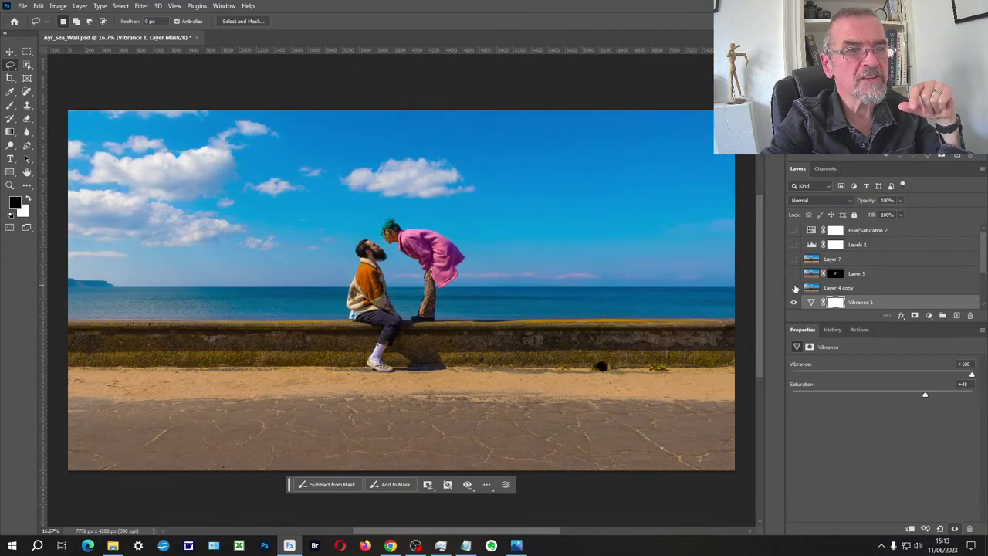
{"action": "left_click", "coordinate": [795, 289]}
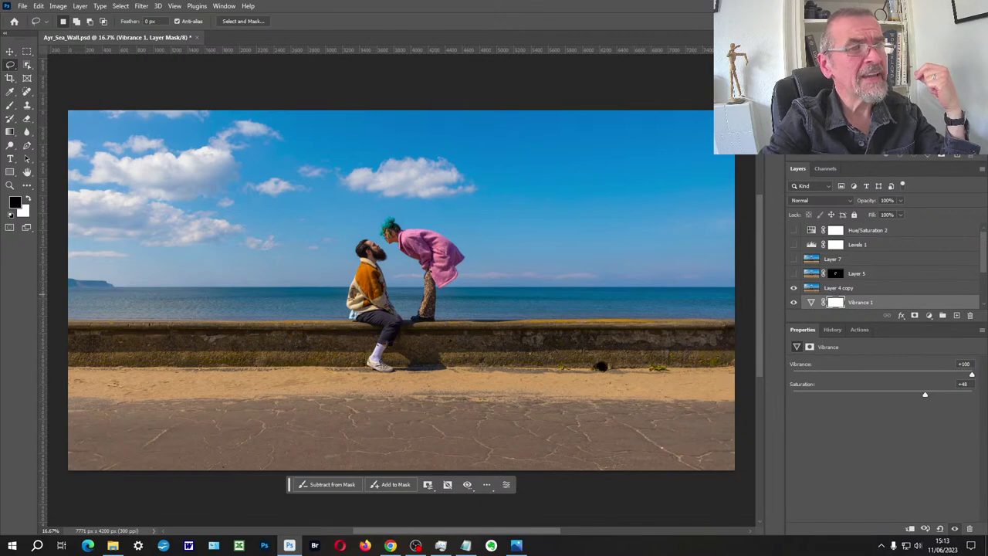
Make Layer 5 visible, comparing its effect on the couple and inspecting their faces up close
{"action": "left_click", "coordinate": [11, 185]}
{"action": "left_click", "coordinate": [377, 264]}
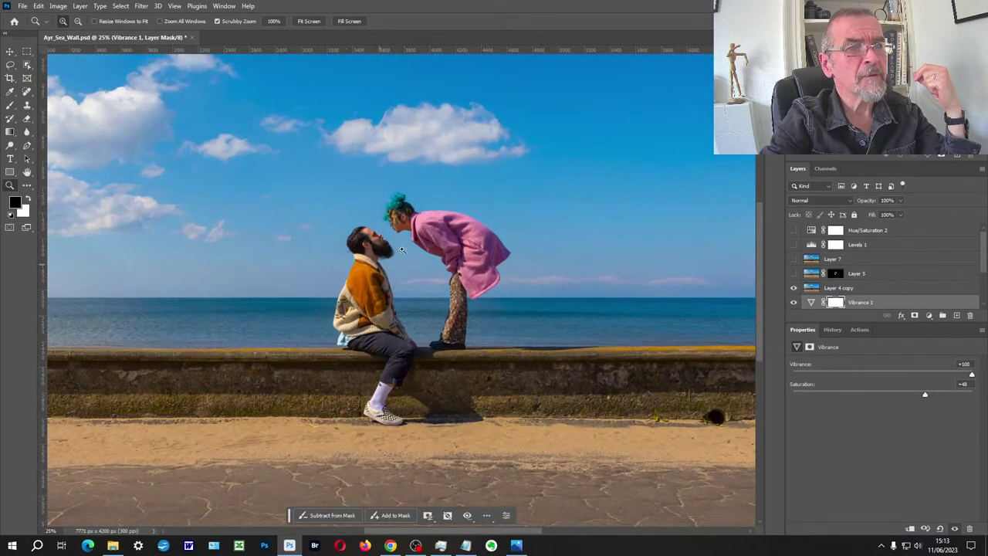
{"action": "left_click", "coordinate": [389, 252]}
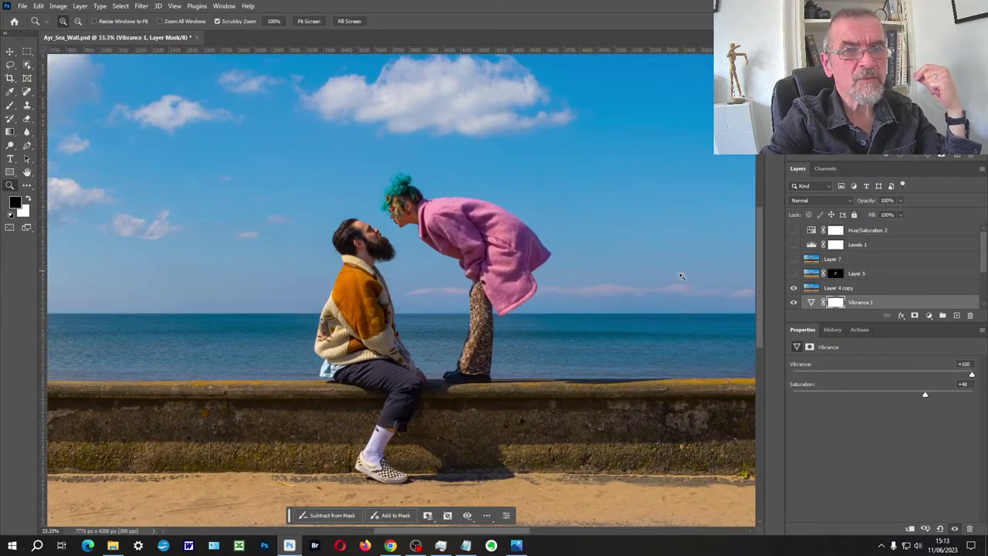
{"action": "left_click", "coordinate": [793, 274]}
{"action": "left_click", "coordinate": [793, 274]}
{"action": "left_click", "coordinate": [792, 274]}
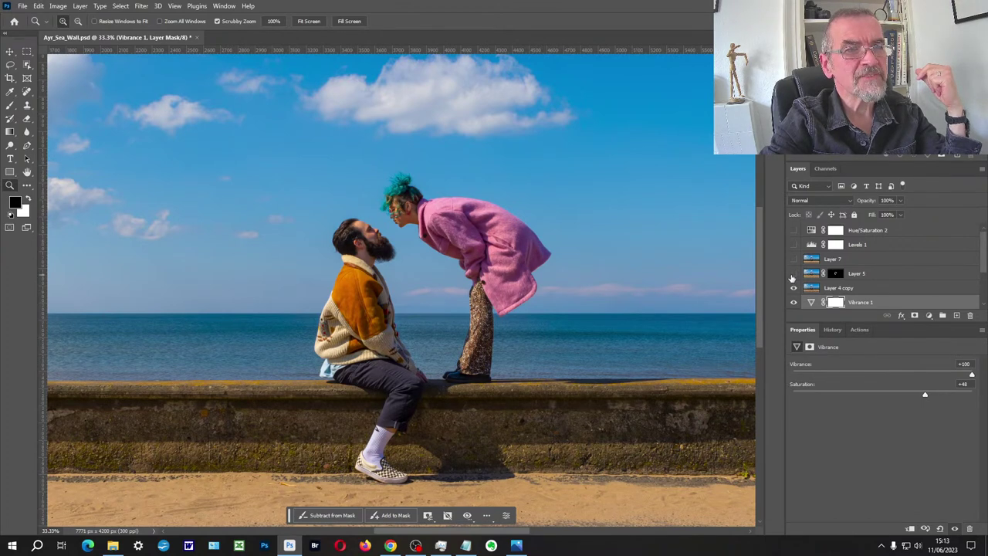
{"action": "left_click", "coordinate": [792, 274]}
{"action": "left_click", "coordinate": [793, 274]}
{"action": "left_click", "coordinate": [793, 274]}
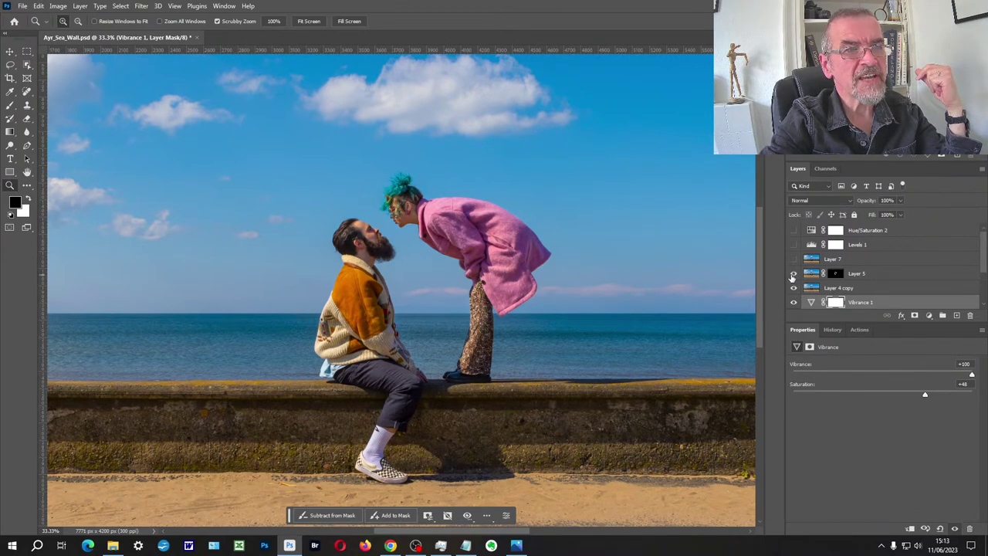
{"action": "key", "text": "ctrl+plus"}
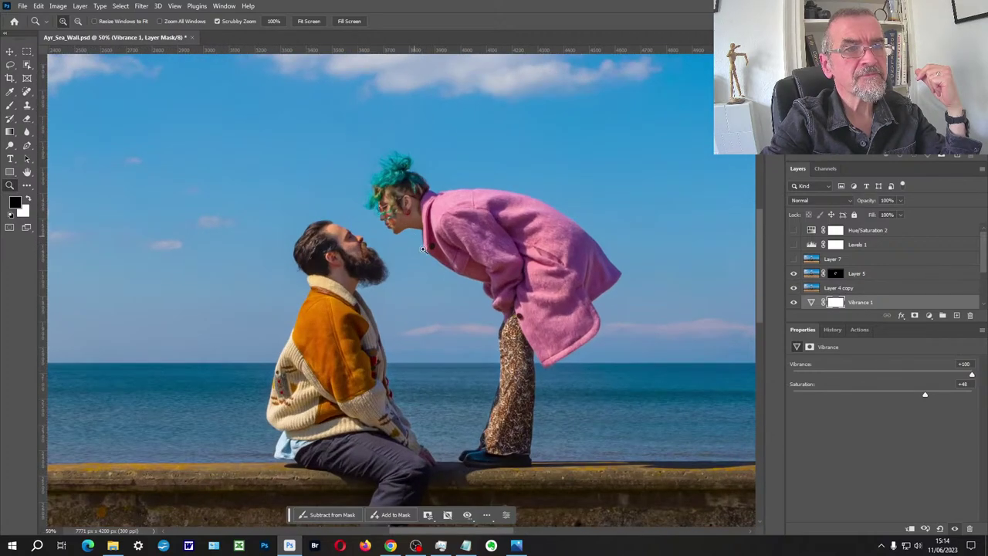
{"action": "left_click", "coordinate": [794, 260]}
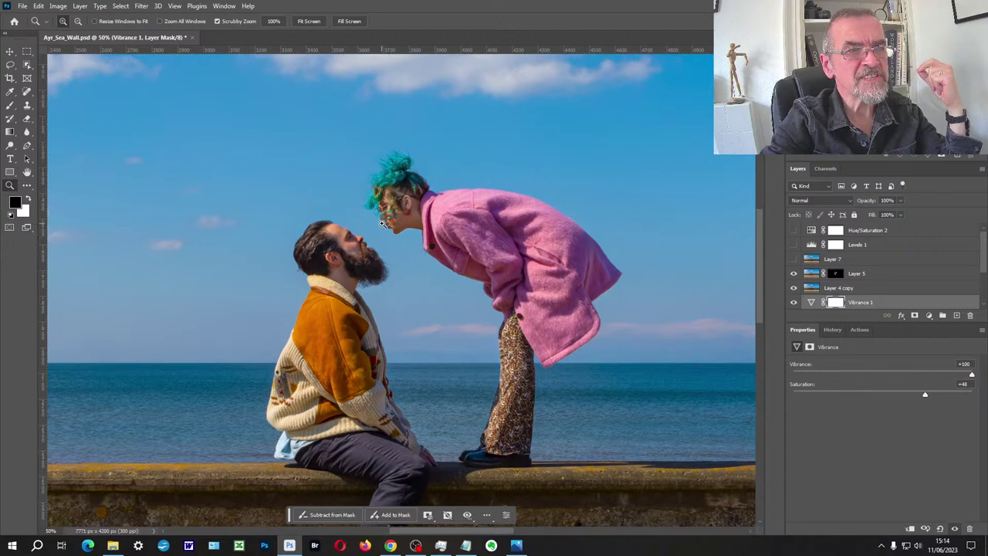
{"action": "left_click_drag", "start_coordinate": [373, 200], "coordinate": [422, 197]}
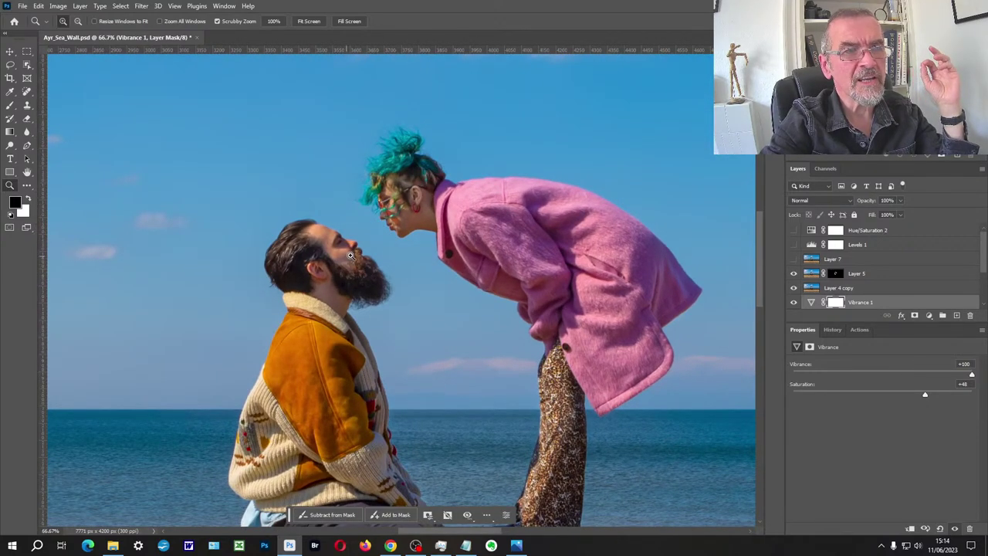
Make Layer 7 visible above Layer 5, comparing the couple's faces with and without it
{"action": "left_click", "coordinate": [792, 259]}
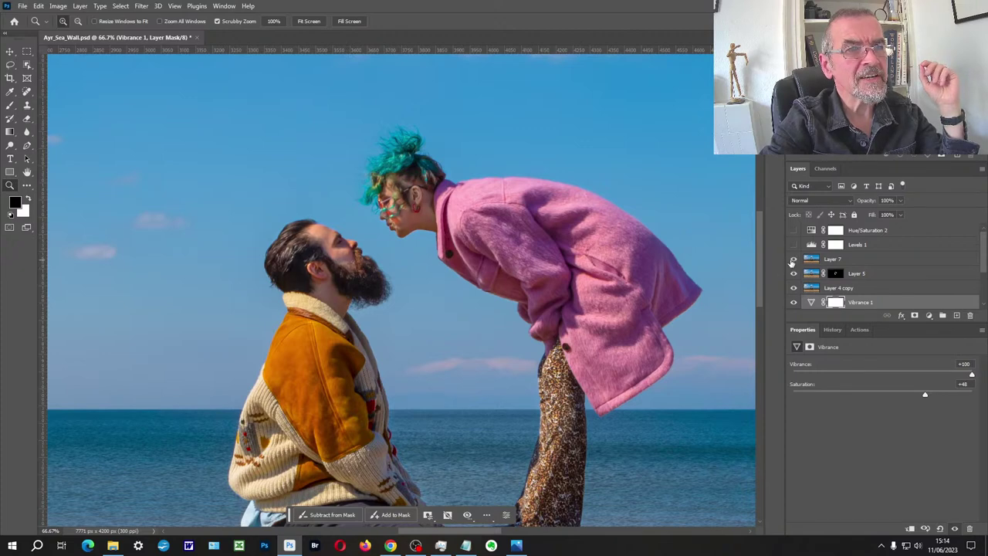
{"action": "left_click", "coordinate": [791, 262]}
{"action": "left_click", "coordinate": [791, 262]}
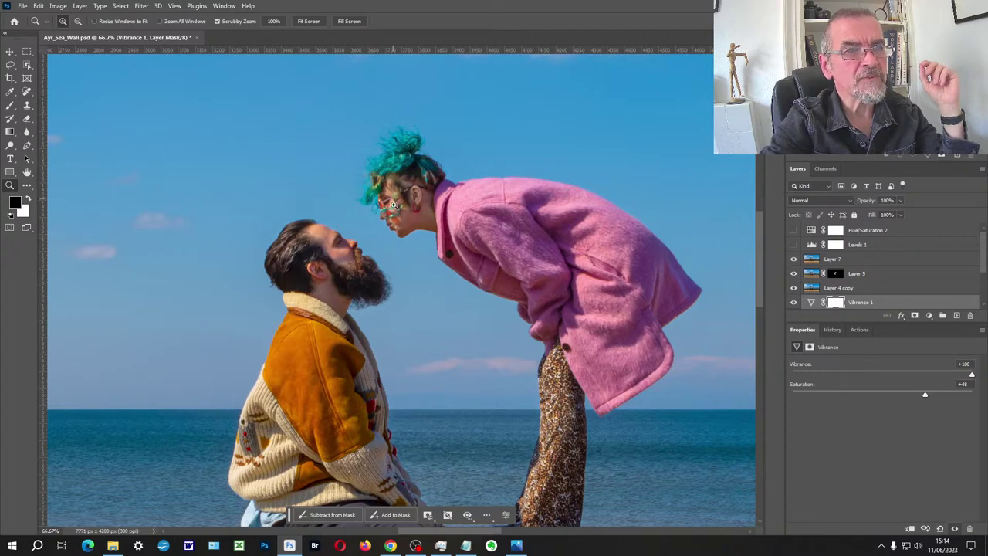
{"action": "left_click", "coordinate": [794, 260]}
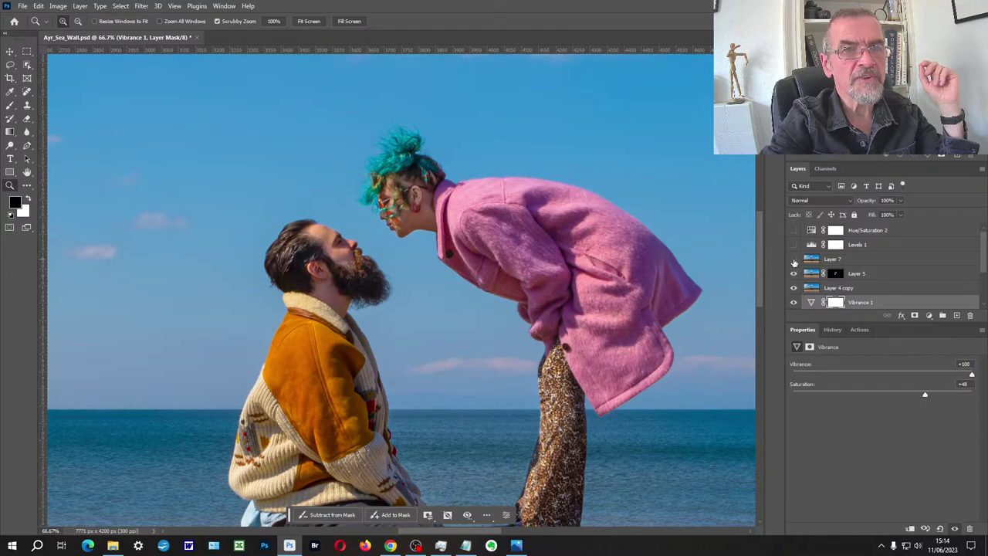
{"action": "left_click", "coordinate": [793, 260]}
Make the Levels 1 adjustment layer visible and show its settings, comparing the whole image with and without it
{"action": "left_click", "coordinate": [406, 258], "text": "alt"}
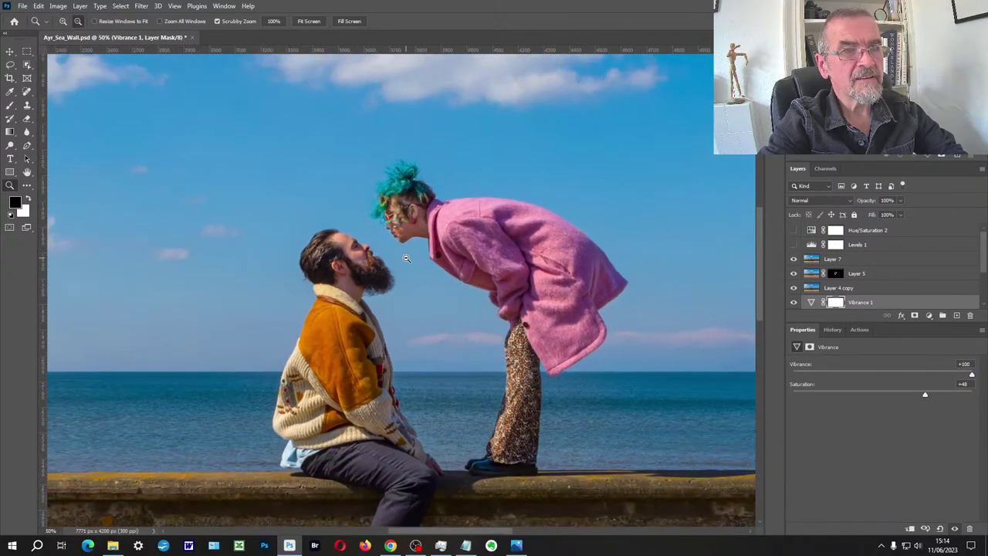
{"action": "left_click", "coordinate": [406, 258], "text": "alt"}
{"action": "left_click", "coordinate": [406, 258], "text": "alt"}
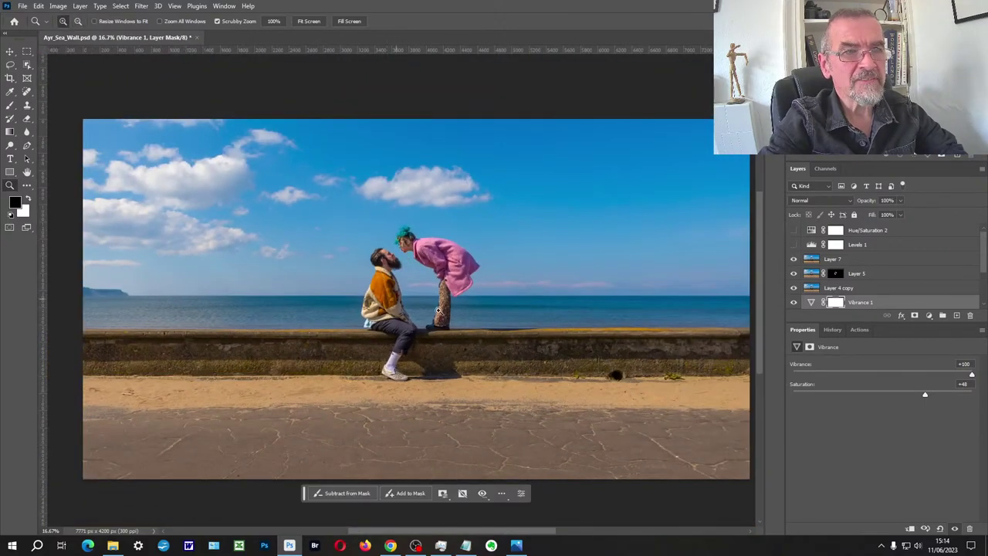
{"action": "left_click", "coordinate": [794, 245]}
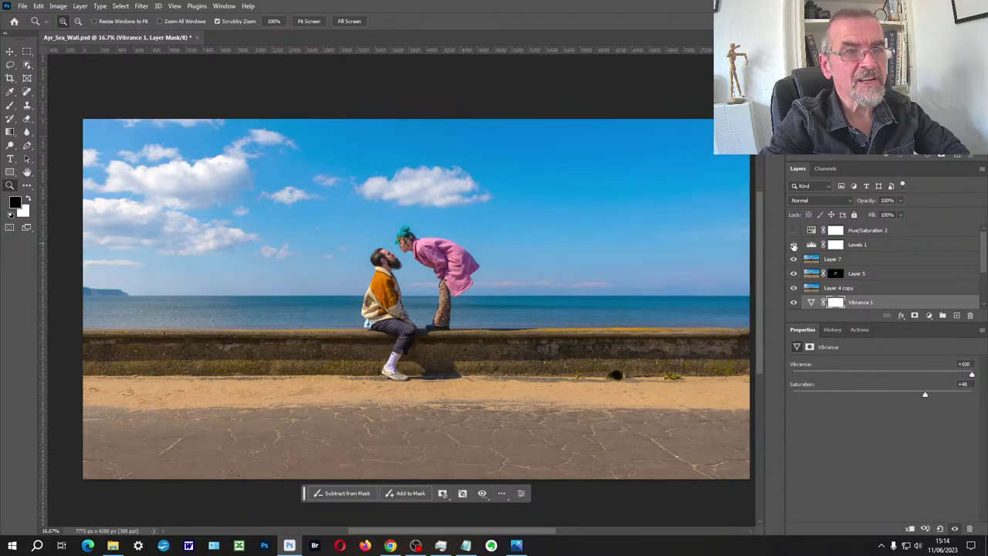
{"action": "left_click", "coordinate": [793, 245]}
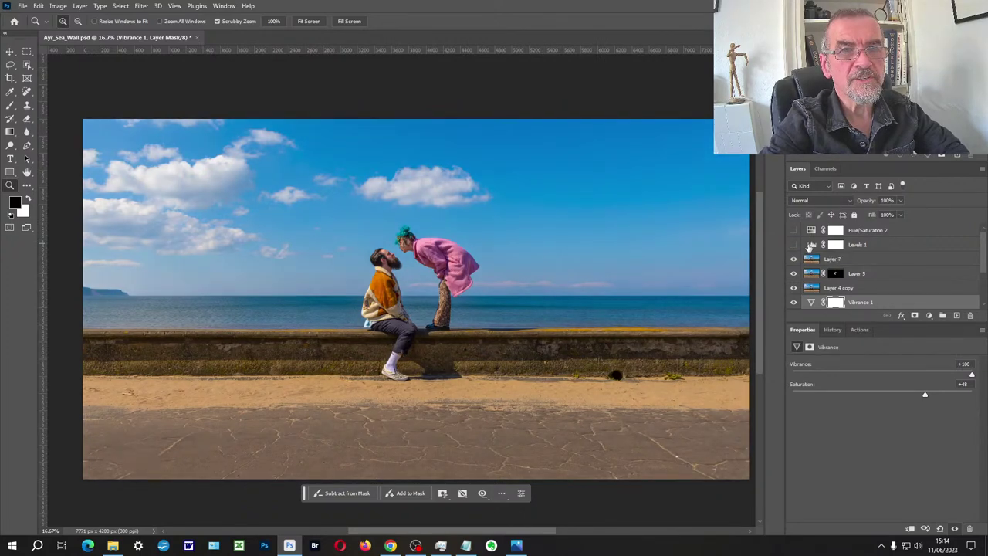
{"action": "left_click", "coordinate": [810, 245]}
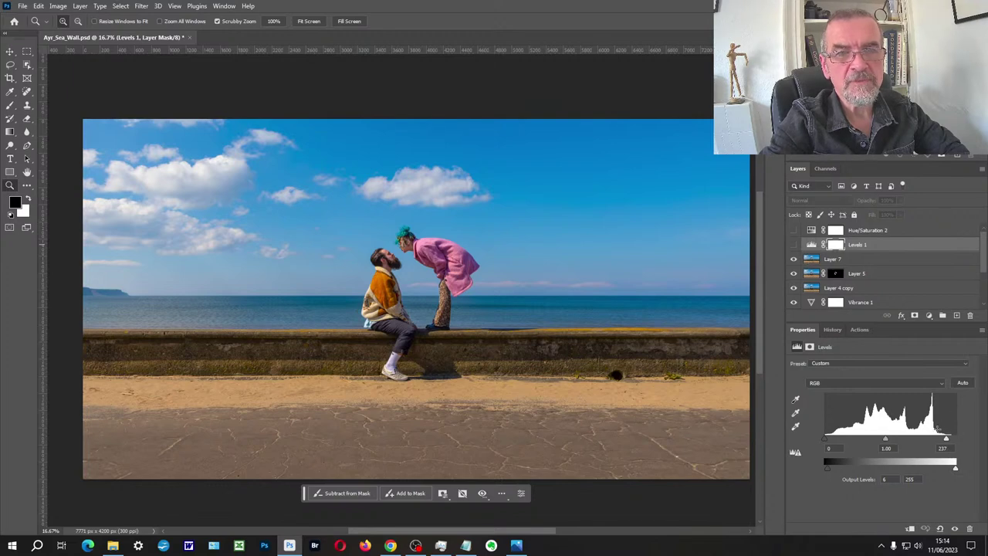
{"action": "left_click", "coordinate": [793, 245]}
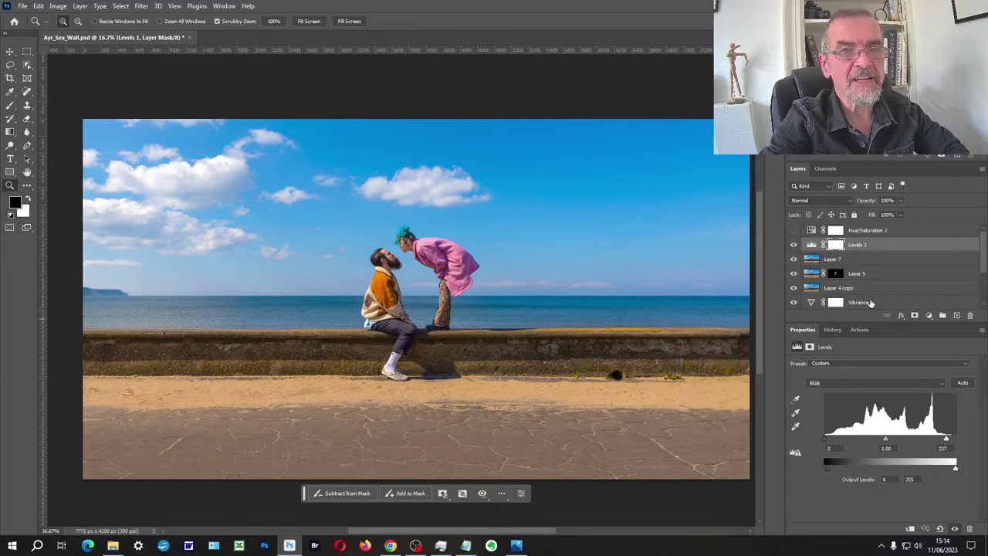
Make the Hue/Saturation 2 adjustment layer visible, repeatedly comparing the whole image with and without it
{"action": "left_click", "coordinate": [795, 230]}
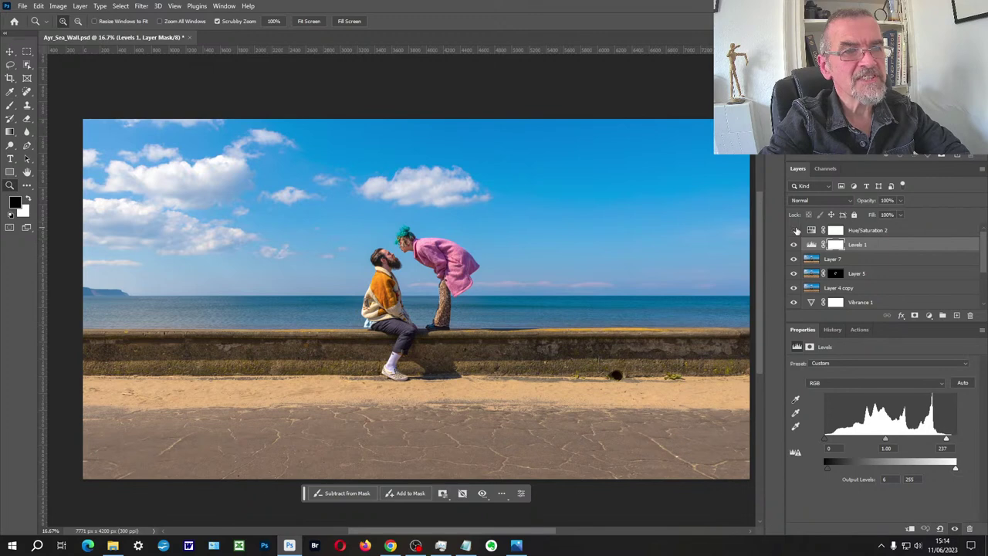
{"action": "left_click", "coordinate": [796, 230]}
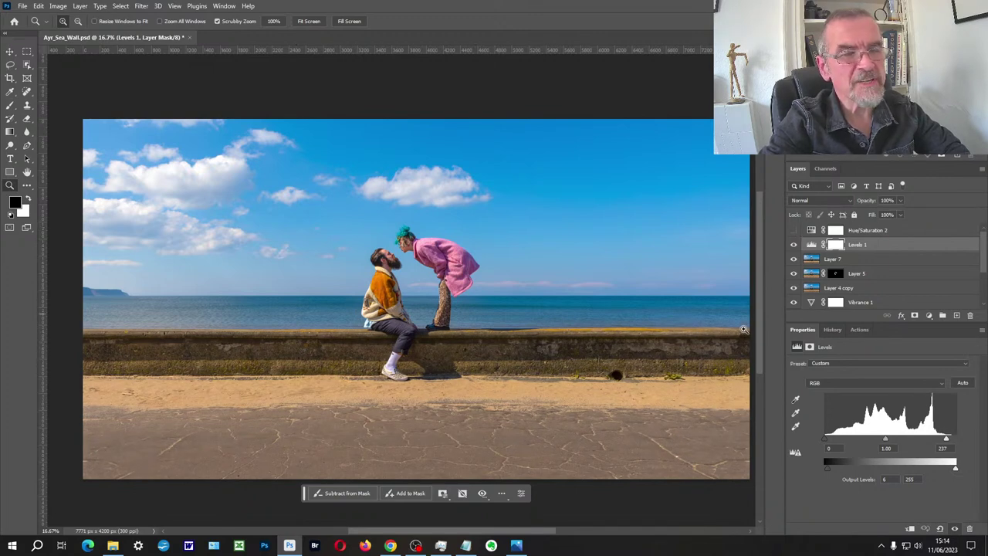
{"action": "left_click", "coordinate": [795, 230]}
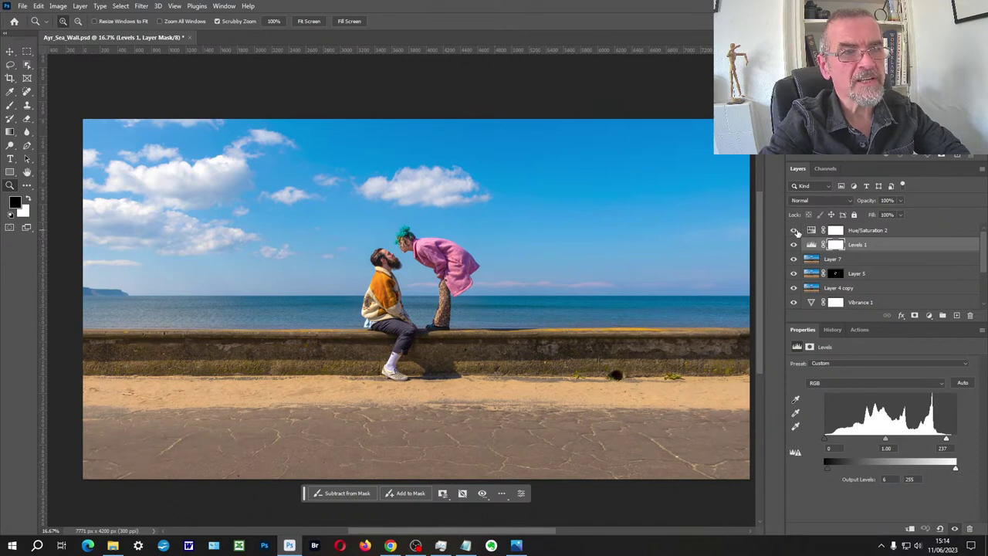
{"action": "left_click", "coordinate": [796, 230]}
{"action": "left_click", "coordinate": [796, 230]}
{"action": "left_click", "coordinate": [796, 231]}
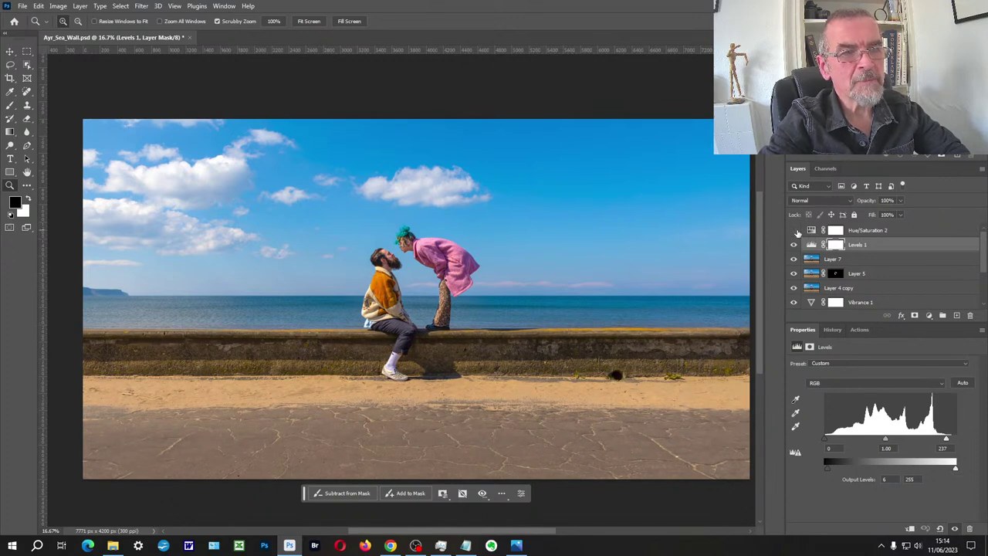
{"action": "left_click", "coordinate": [795, 230]}
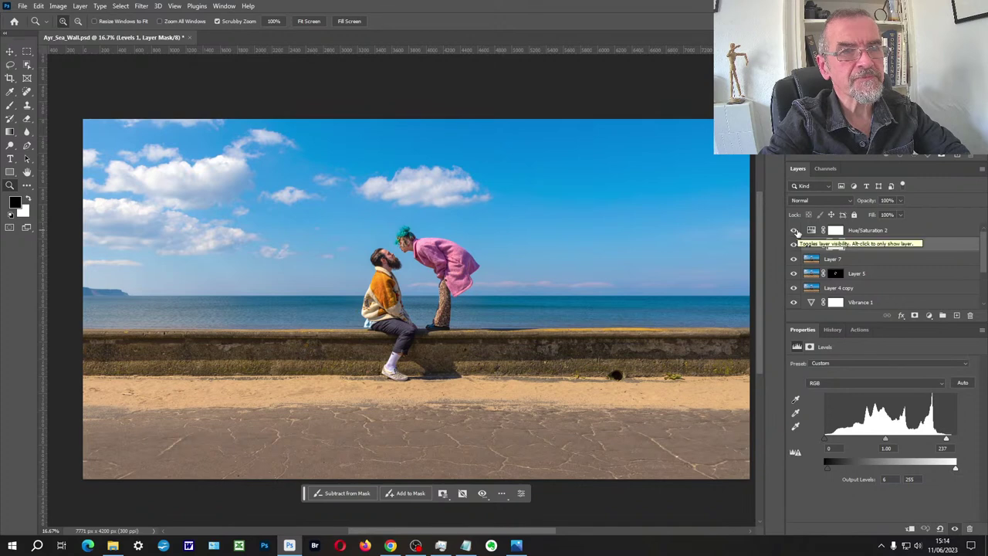
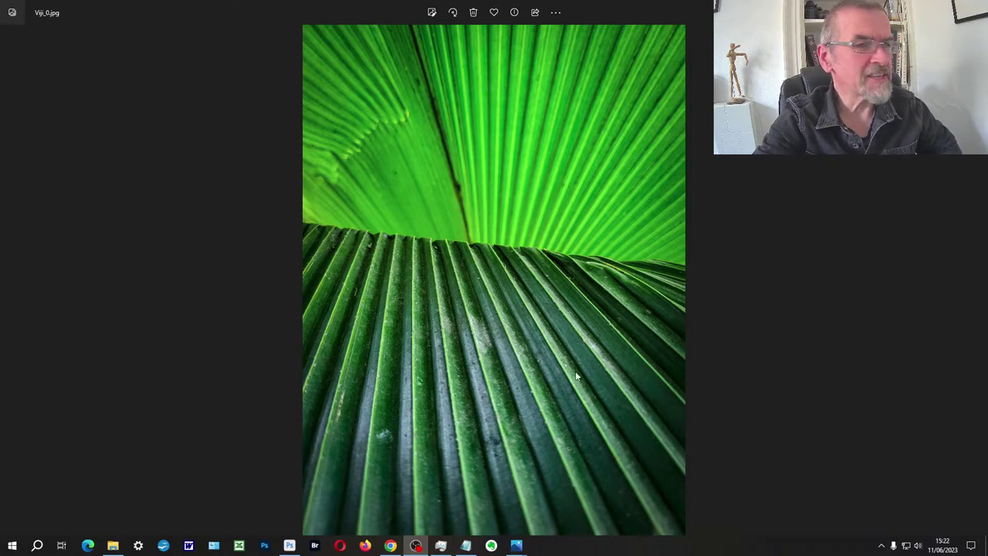
Examine the leaf ribs and surface texture of Viji_0.jpg up close in the photo viewer
{"action": "scroll", "coordinate": [455, 382], "scroll_direction": "up", "scroll_amount": 2}
{"action": "scroll", "coordinate": [383, 207], "scroll_direction": "up", "scroll_amount": 2}
{"action": "scroll", "coordinate": [410, 243], "scroll_direction": "down", "scroll_amount": 1}
{"action": "scroll", "coordinate": [410, 243], "scroll_direction": "down", "scroll_amount": 3}
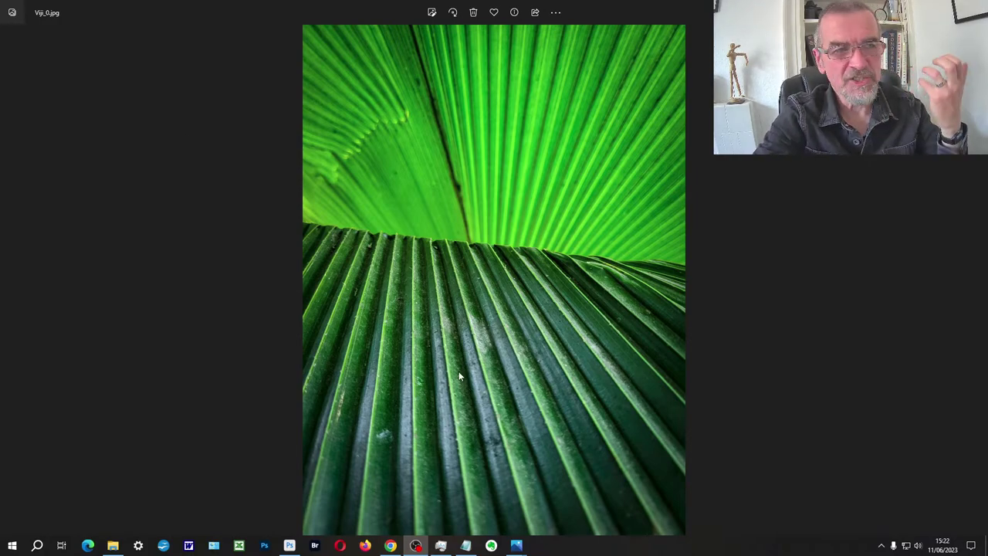
{"action": "scroll", "coordinate": [460, 368], "scroll_direction": "up", "scroll_amount": 5}
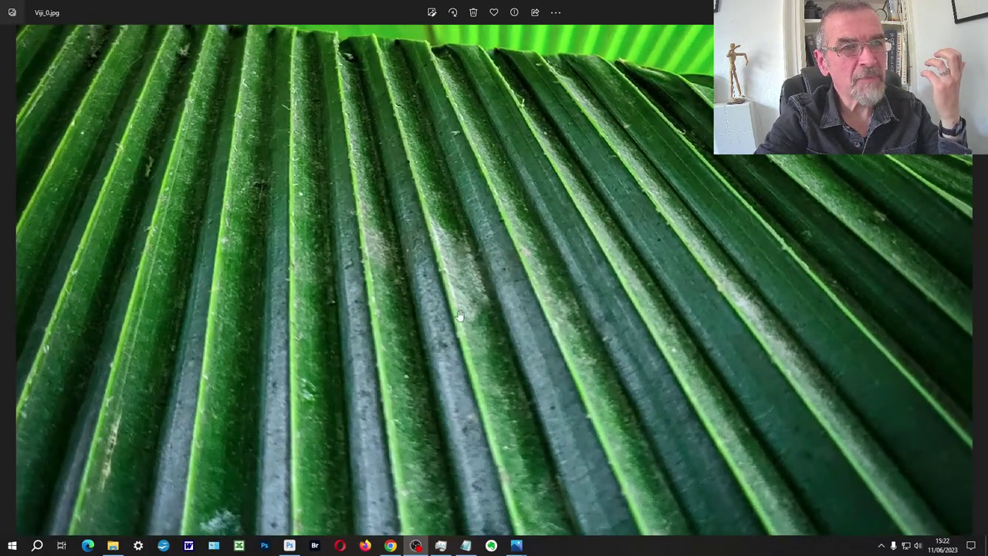
{"action": "scroll", "coordinate": [425, 282], "scroll_direction": "down", "scroll_amount": 3}
{"action": "scroll", "coordinate": [423, 280], "scroll_direction": "down", "scroll_amount": 3}
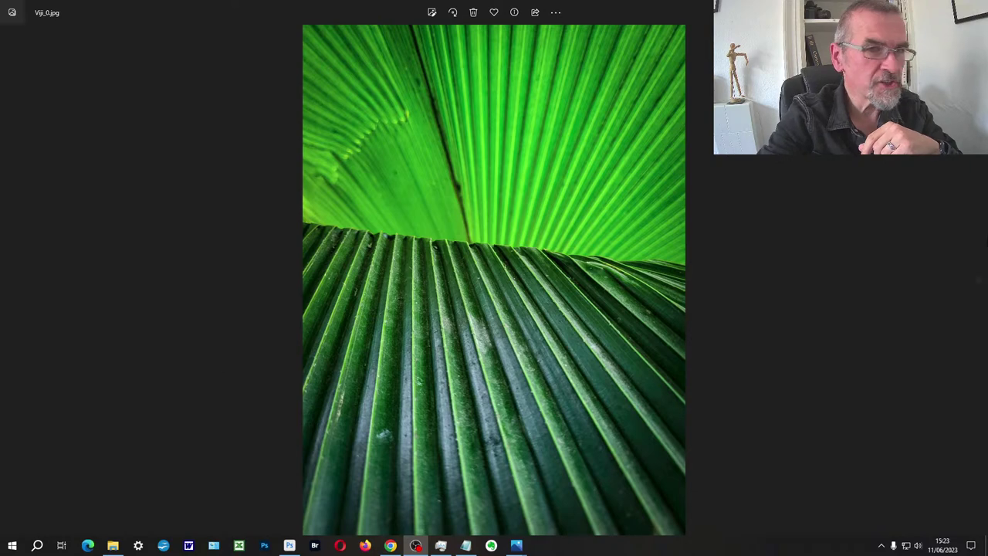
Open the next photo, Viji-2.jpg, in Photoshop and close Ayr_Sea_Wall.psd without saving its changes
{"action": "left_click", "coordinate": [977, 280]}
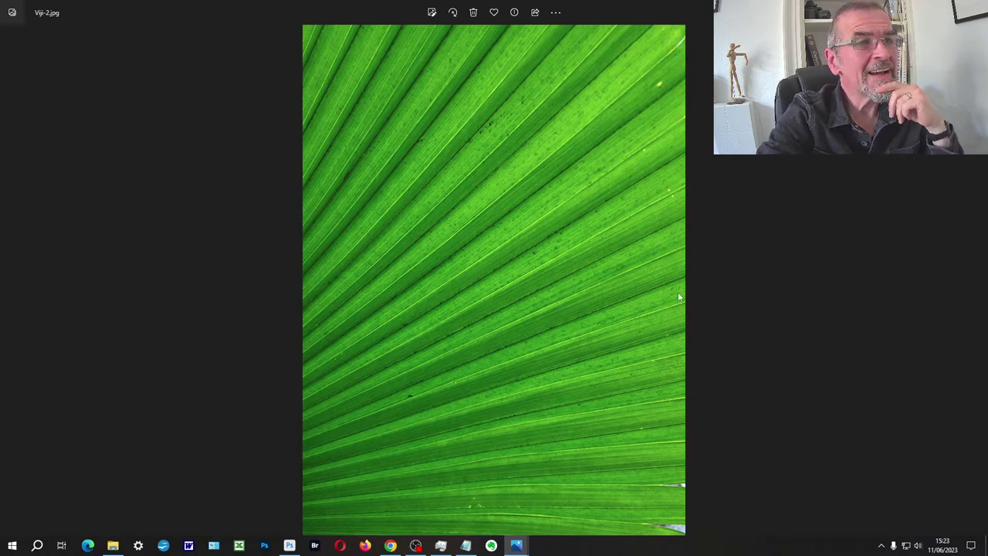
{"action": "right_click", "coordinate": [522, 224]}
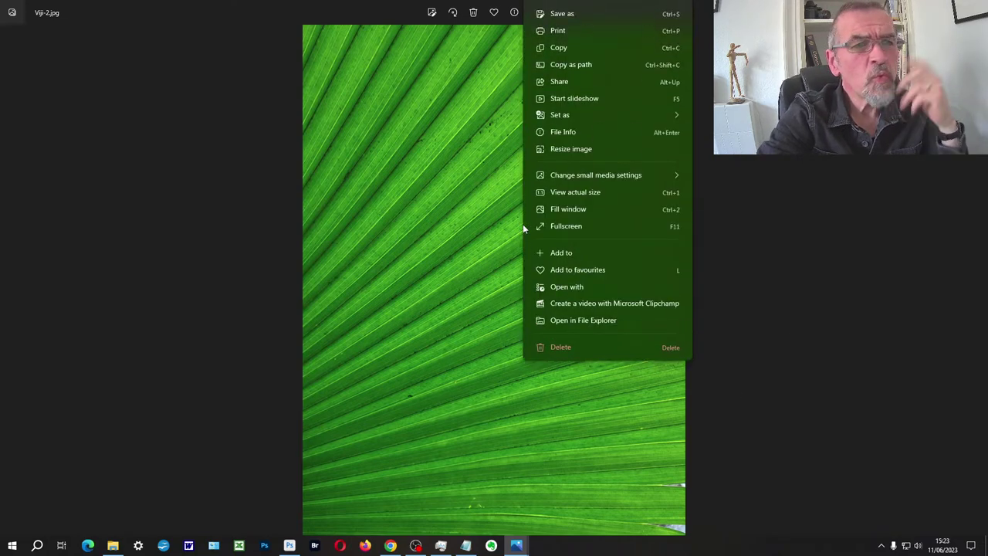
{"action": "left_click", "coordinate": [541, 289]}
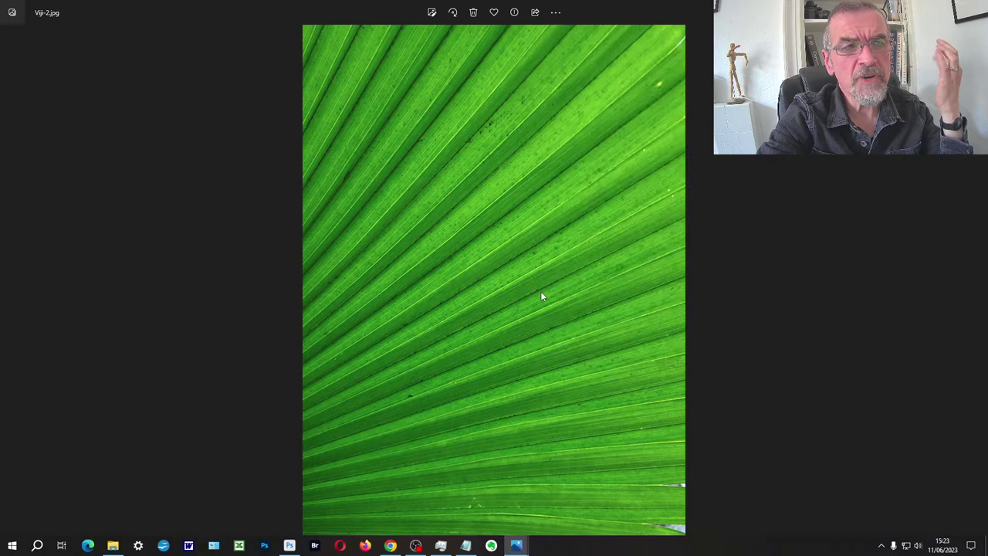
{"action": "left_click", "coordinate": [540, 245]}
{"action": "left_click", "coordinate": [541, 388]}
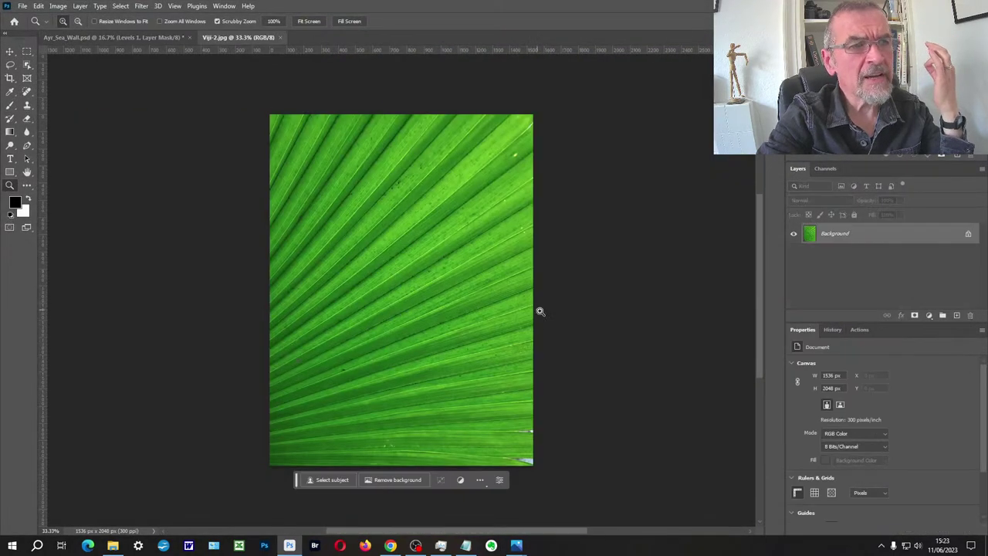
{"action": "left_click", "coordinate": [189, 37]}
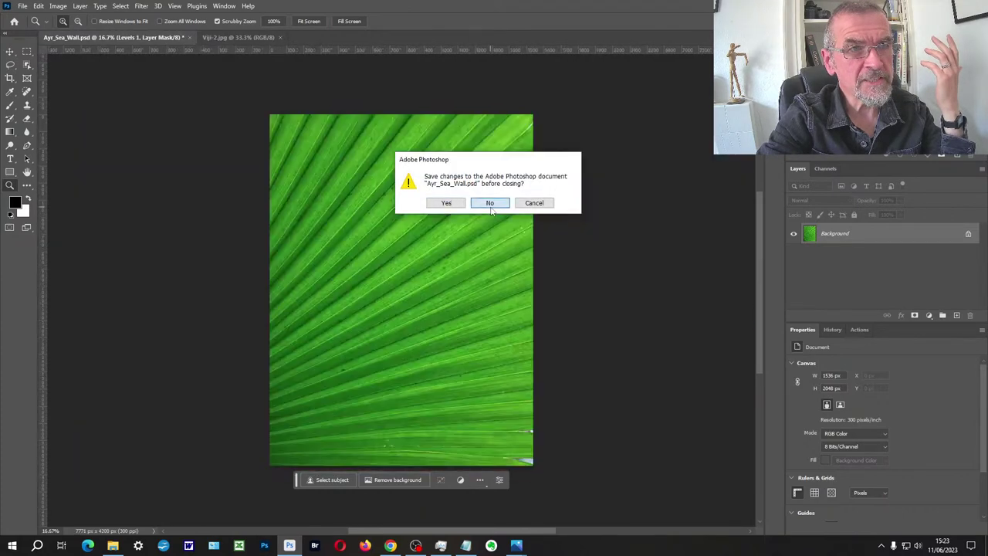
{"action": "left_click", "coordinate": [490, 205]}
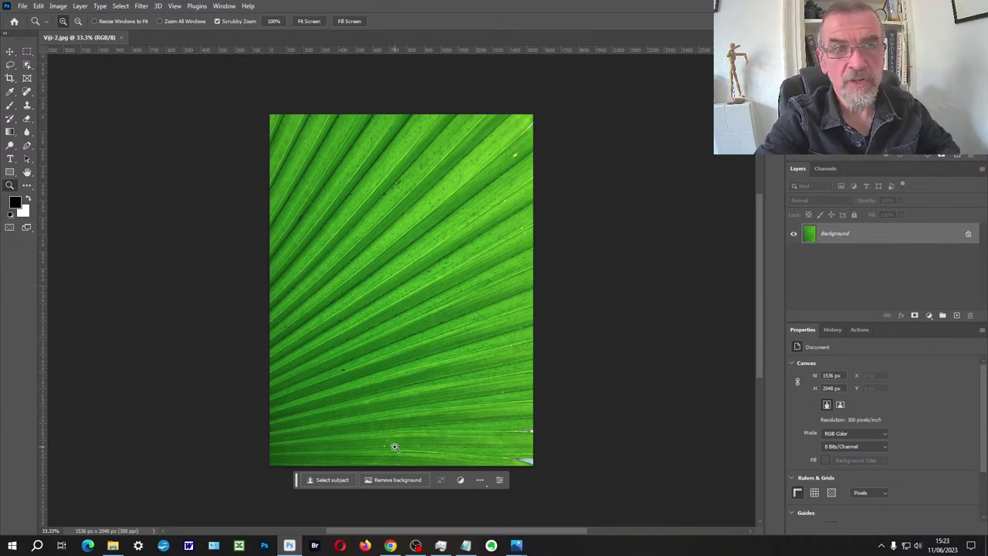
Remove the two white gaps at the leaf's lower-right edge with the content-aware Spot Healing Brush
{"action": "scroll", "coordinate": [397, 424], "scroll_direction": "up", "scroll_amount": 1}
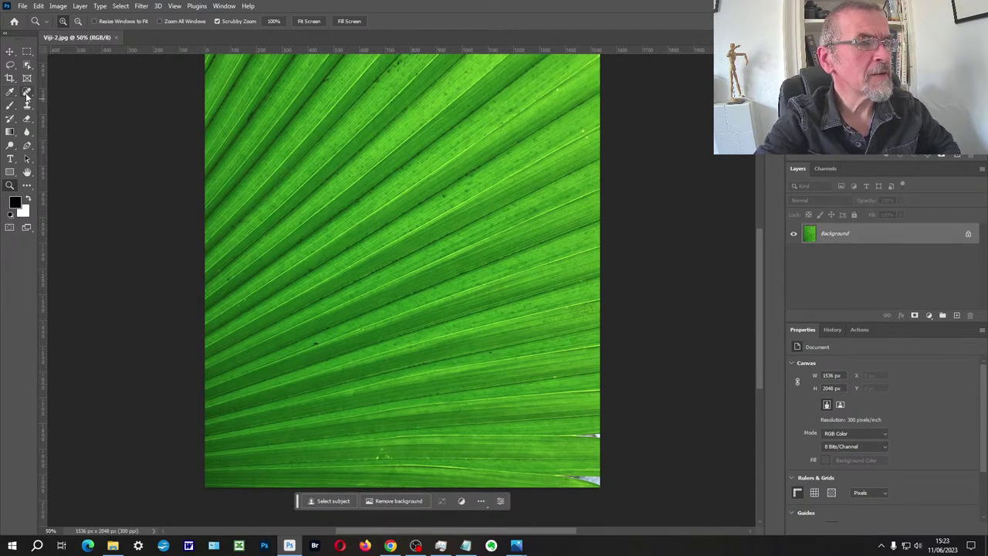
{"action": "left_click", "coordinate": [26, 91]}
{"action": "scroll", "coordinate": [538, 480], "scroll_direction": "up", "scroll_amount": 5}
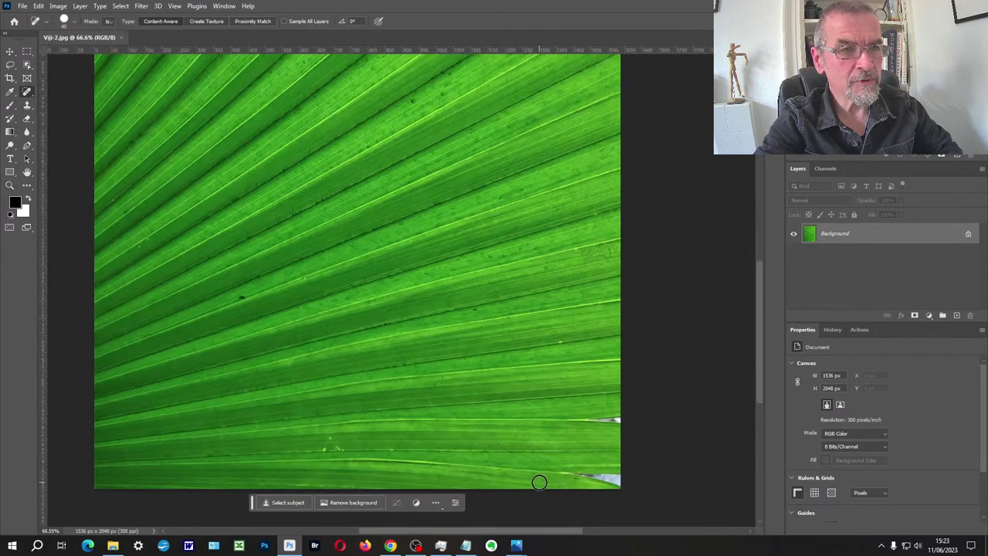
{"action": "left_click_drag", "start_coordinate": [543, 445], "coordinate": [498, 378]}
{"action": "mouse_move", "coordinate": [538, 409]}
{"action": "left_mouse_down"}
{"action": "mouse_move", "coordinate": [618, 412]}
{"action": "mouse_move", "coordinate": [619, 420]}
{"action": "left_mouse_up"}
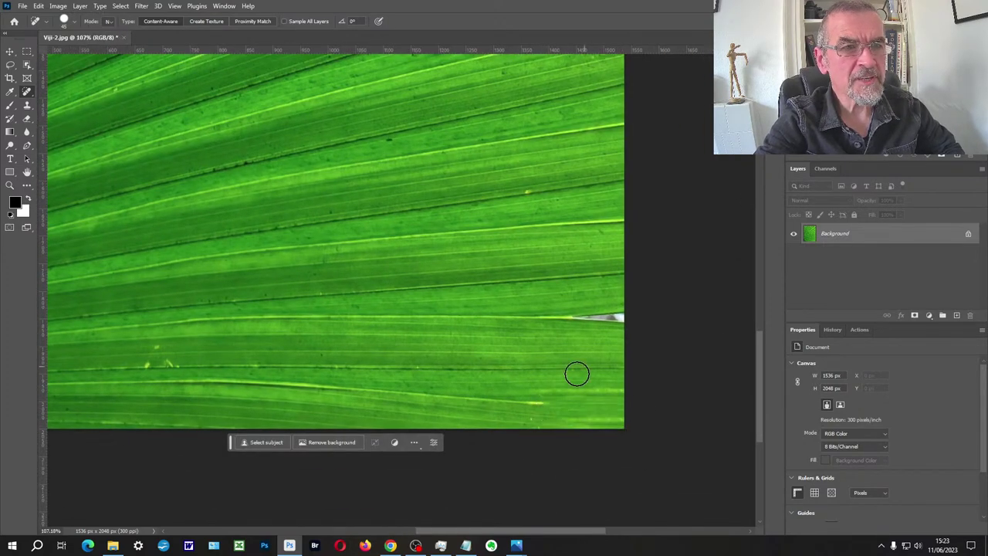
{"action": "left_click_drag", "start_coordinate": [575, 321], "coordinate": [623, 321]}
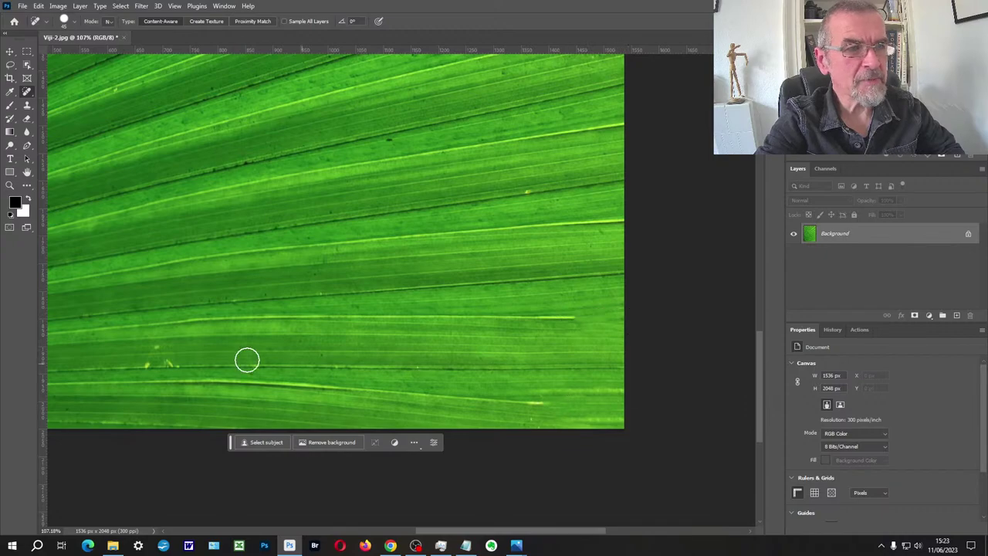
Heal the yellow specks near the bottom of the leaf, reducing the healing brush size to 25
{"action": "scroll", "coordinate": [293, 298], "scroll_direction": "down", "scroll_amount": 3}
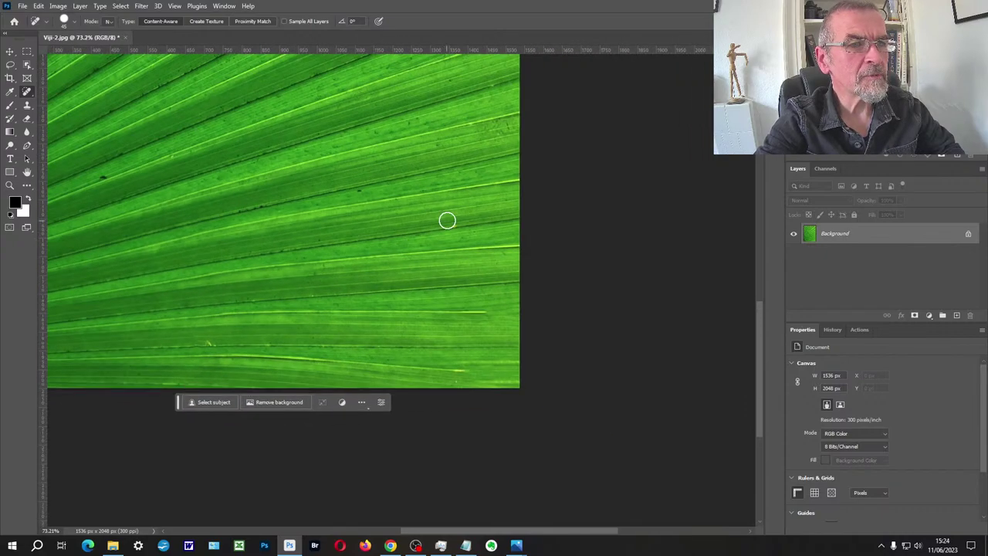
{"action": "left_click_drag", "start_coordinate": [355, 234], "coordinate": [582, 362]}
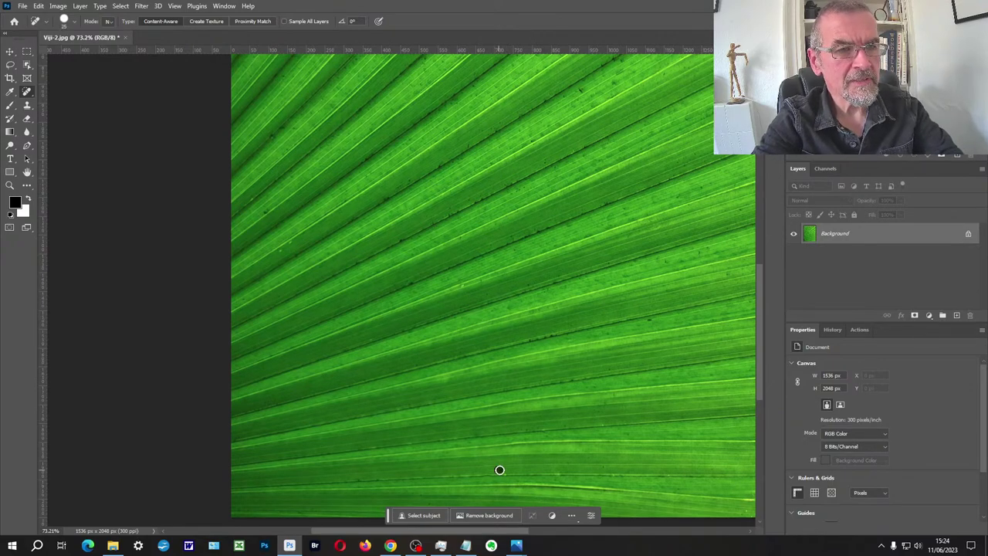
{"action": "left_click_drag", "start_coordinate": [545, 331], "coordinate": [501, 380]}
Examine the leaf for remaining blemishes, looking closely at the bright marks near its upper-right corner
{"action": "scroll", "coordinate": [502, 355], "scroll_direction": "down", "scroll_amount": 2}
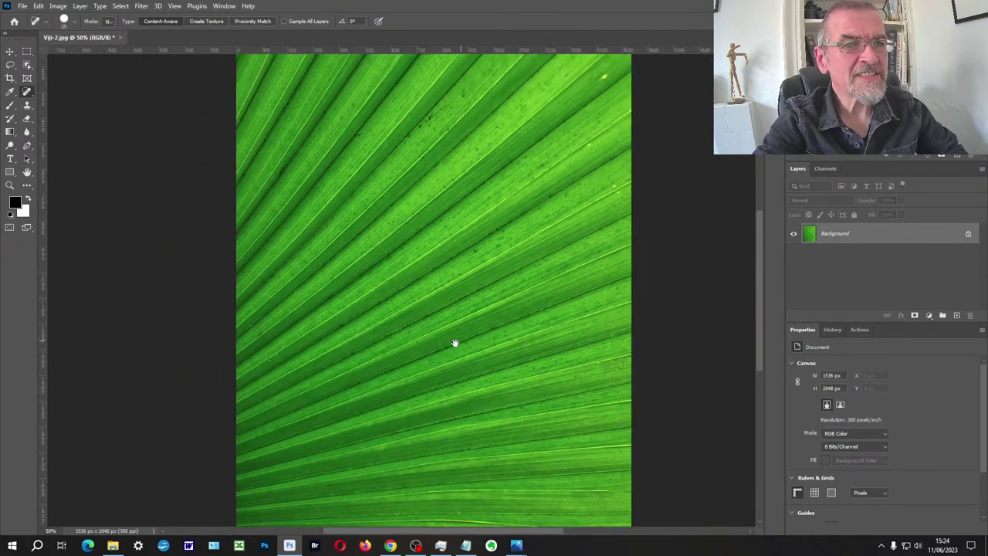
{"action": "left_click_drag", "start_coordinate": [454, 343], "coordinate": [438, 352]}
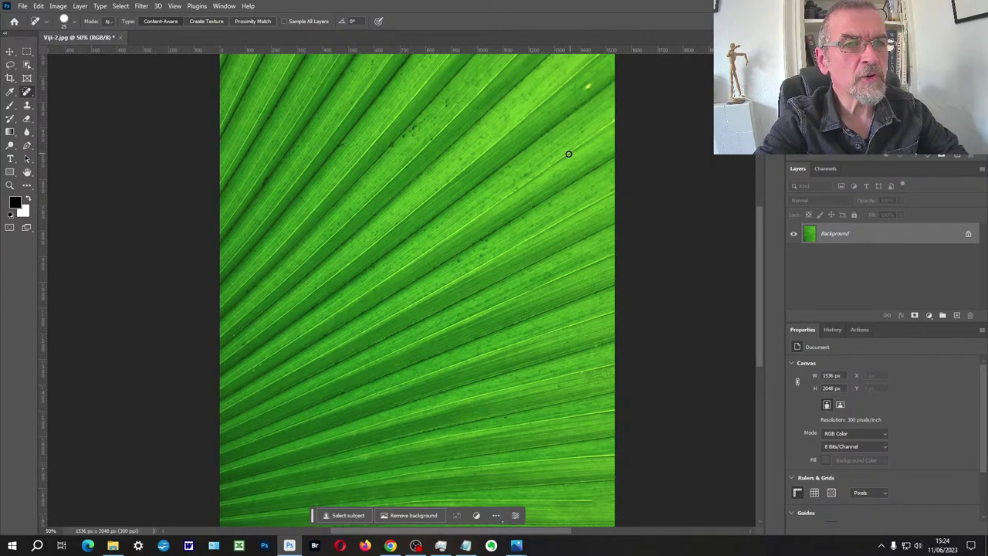
{"action": "left_click_drag", "start_coordinate": [569, 152], "coordinate": [499, 247]}
{"action": "scroll", "coordinate": [537, 204], "scroll_direction": "up", "scroll_amount": 3}
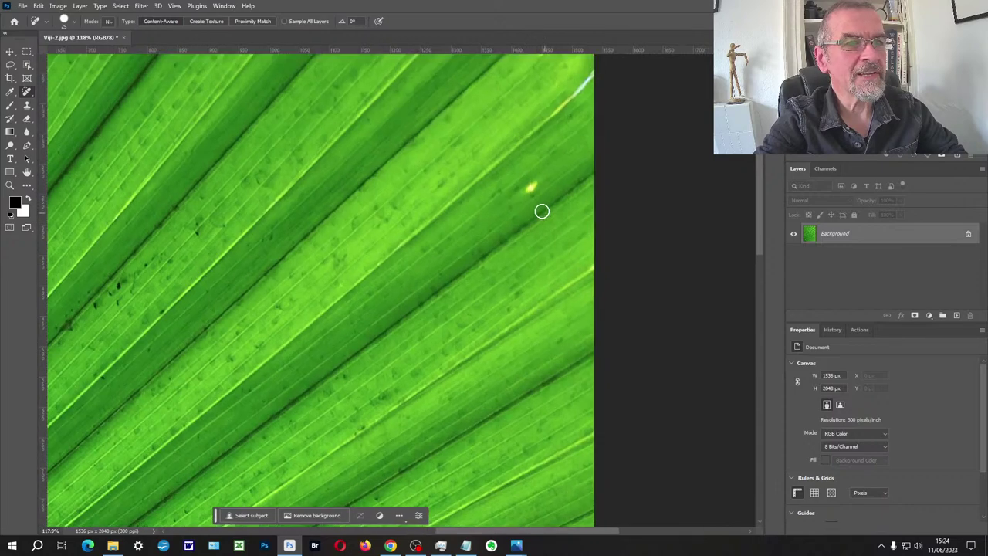
{"action": "left_click_drag", "start_coordinate": [541, 210], "coordinate": [425, 258]}
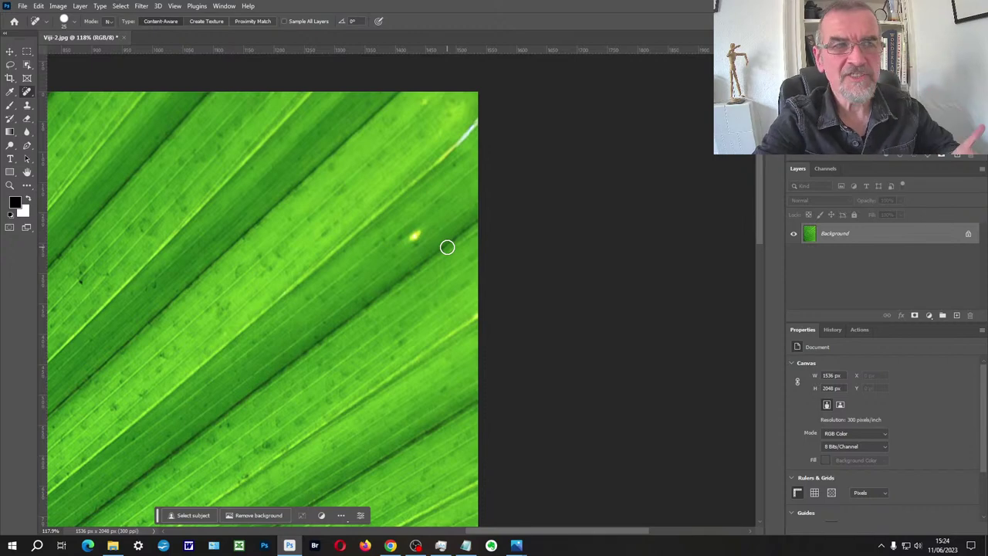
{"action": "scroll", "coordinate": [419, 247], "scroll_direction": "down", "scroll_amount": 5}
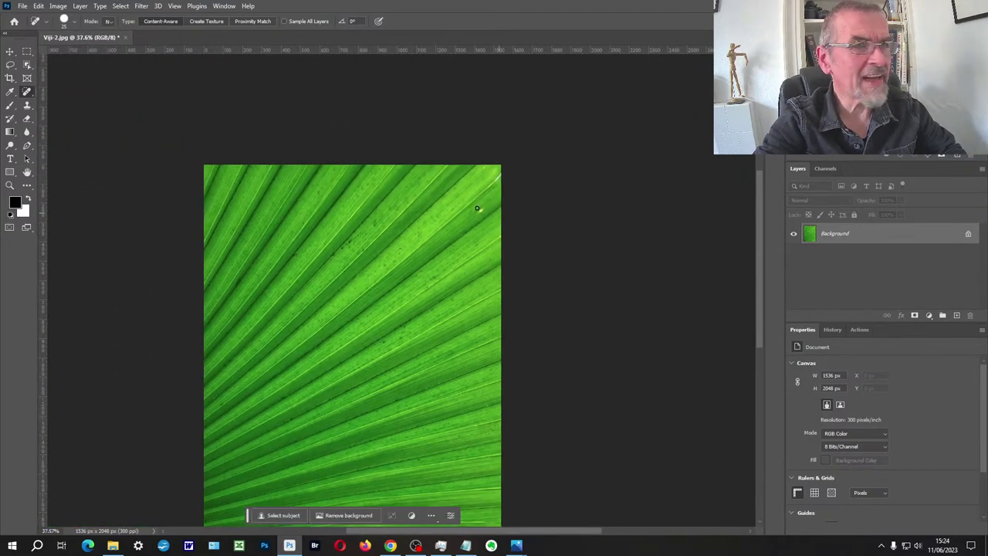
Heal the bright marks near the leaf's upper-right corner with the Spot Healing Brush and check the rest of the leaf for blemishes
{"action": "scroll", "coordinate": [498, 203], "scroll_direction": "up", "scroll_amount": 3}
{"action": "left_click", "coordinate": [465, 216]}
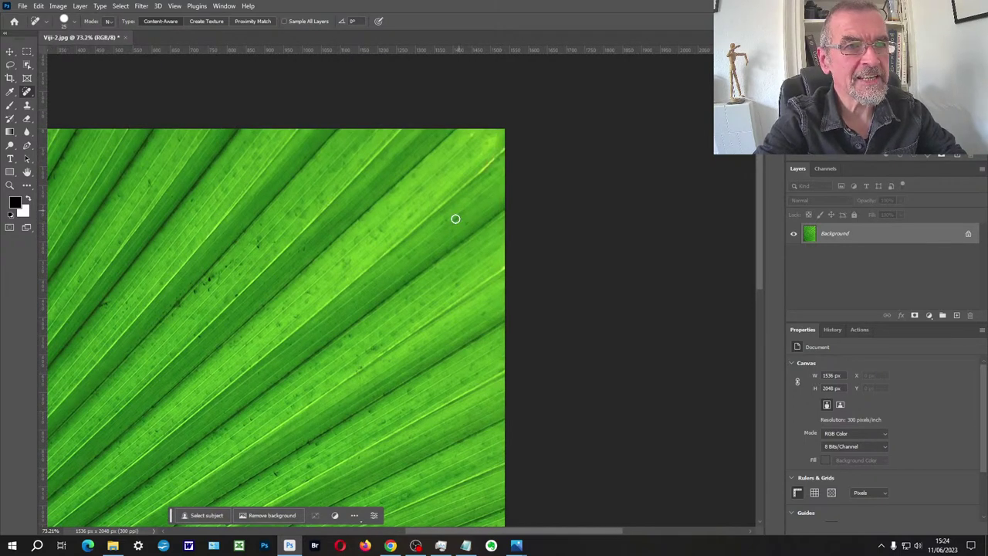
{"action": "scroll", "coordinate": [416, 283], "scroll_direction": "down", "scroll_amount": 3}
{"action": "scroll", "coordinate": [392, 227], "scroll_direction": "up", "scroll_amount": 3}
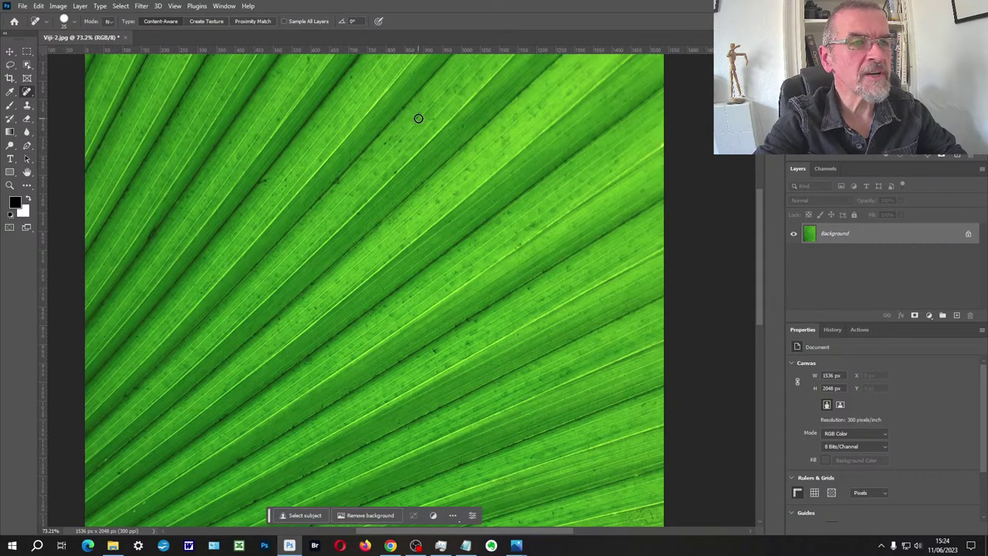
{"action": "scroll", "coordinate": [409, 323], "scroll_direction": "down", "scroll_amount": 3}
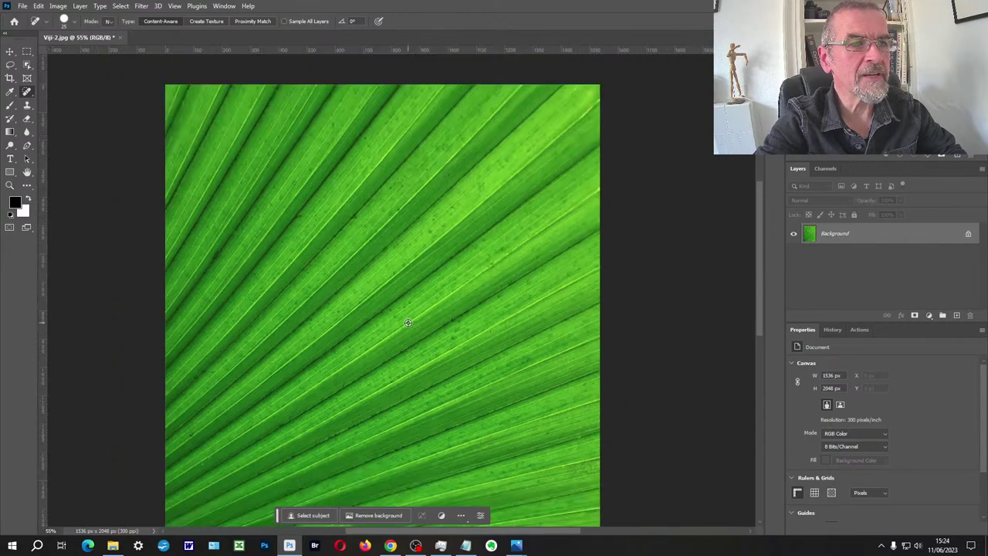
{"action": "left_click_drag", "start_coordinate": [417, 277], "coordinate": [424, 264]}
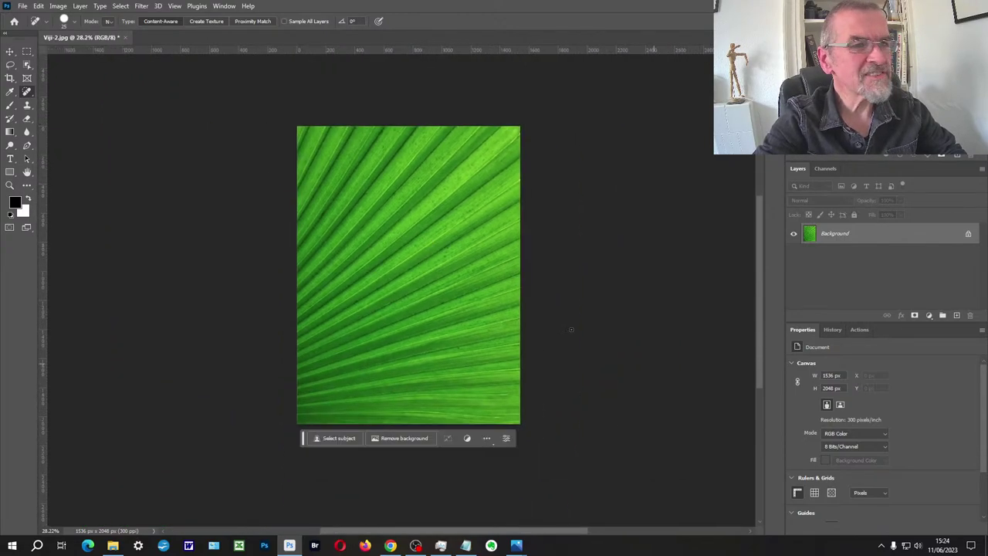
{"action": "scroll", "coordinate": [479, 342], "scroll_direction": "up", "scroll_amount": 1}
{"action": "scroll", "coordinate": [437, 309], "scroll_direction": "up", "scroll_amount": 1}
{"action": "left_click_drag", "start_coordinate": [437, 309], "coordinate": [436, 362]}
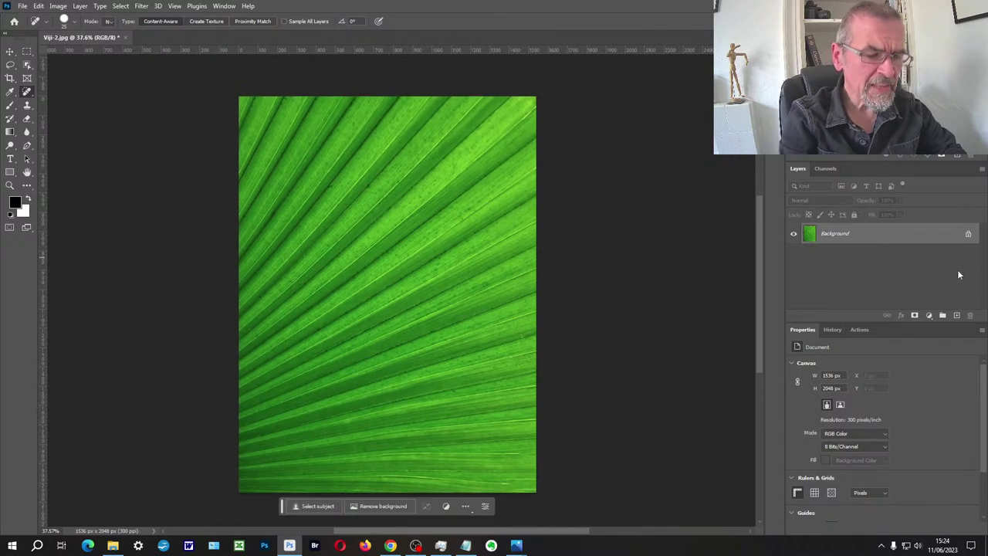
Duplicate the background layer and apply Auto Tone and Auto Contrast to the copy
{"action": "key", "text": "ctrl+j"}
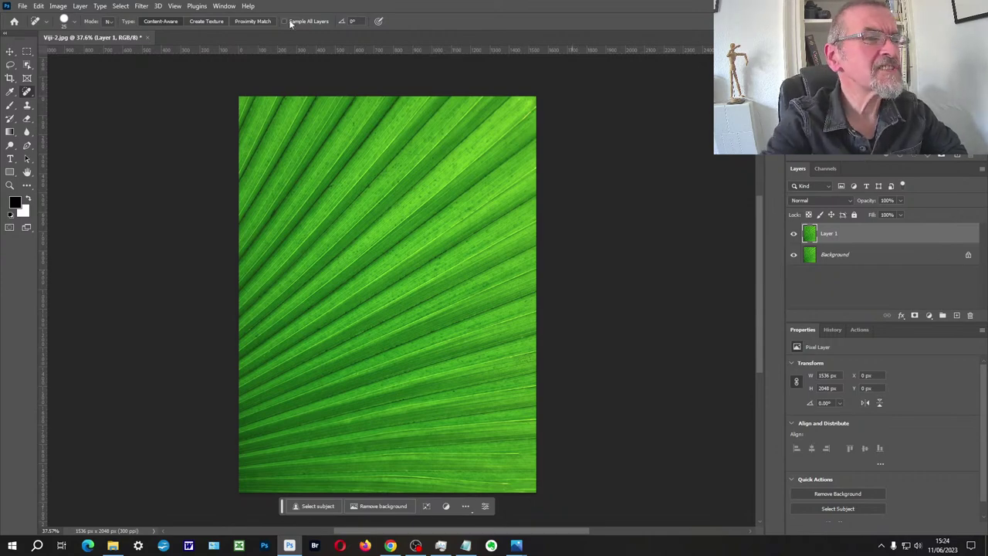
{"action": "left_click", "coordinate": [60, 6]}
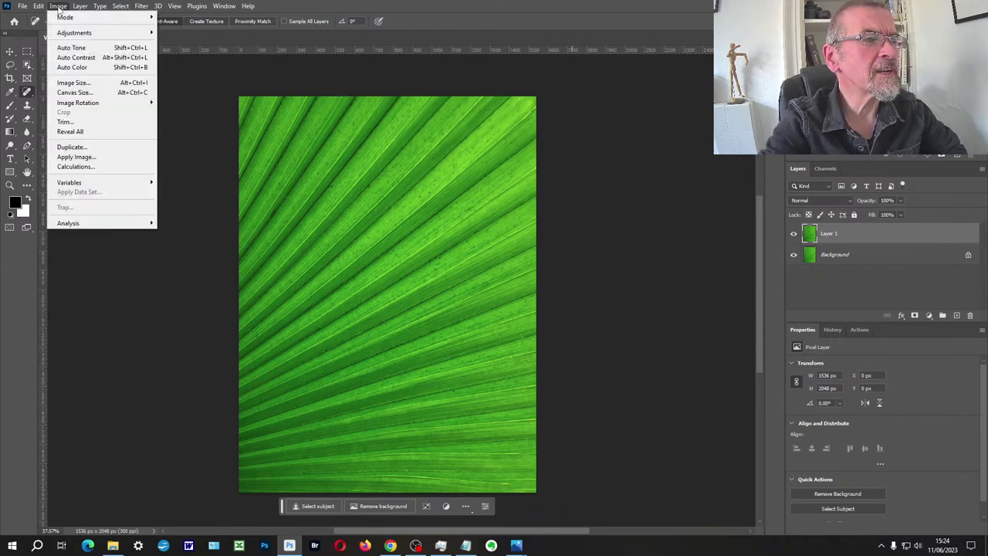
{"action": "left_click", "coordinate": [57, 49]}
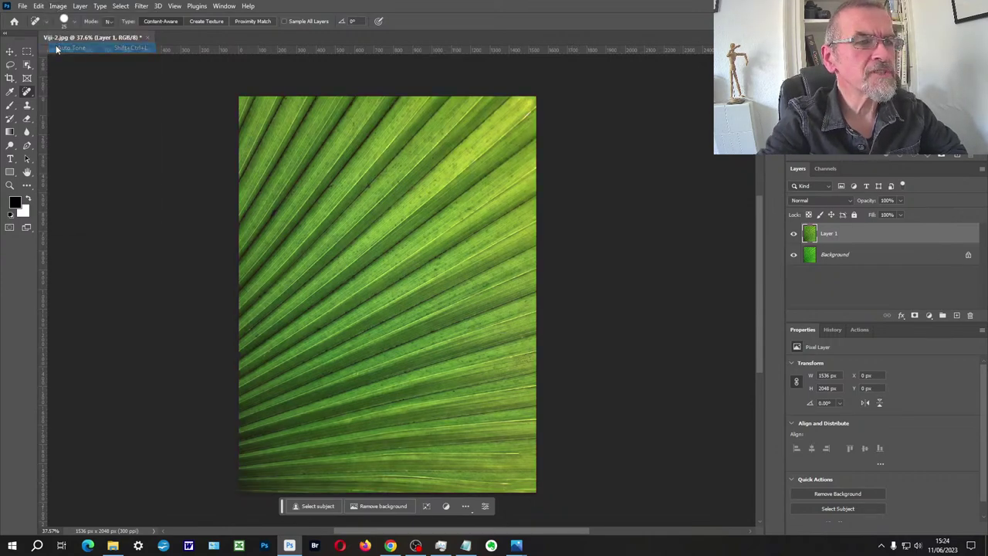
{"action": "left_click", "coordinate": [58, 6]}
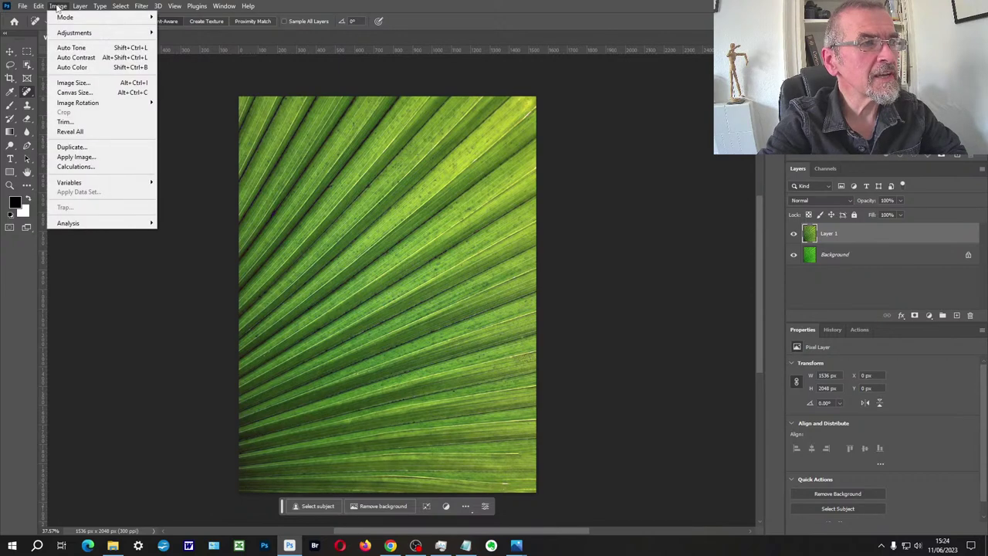
{"action": "left_click", "coordinate": [70, 58]}
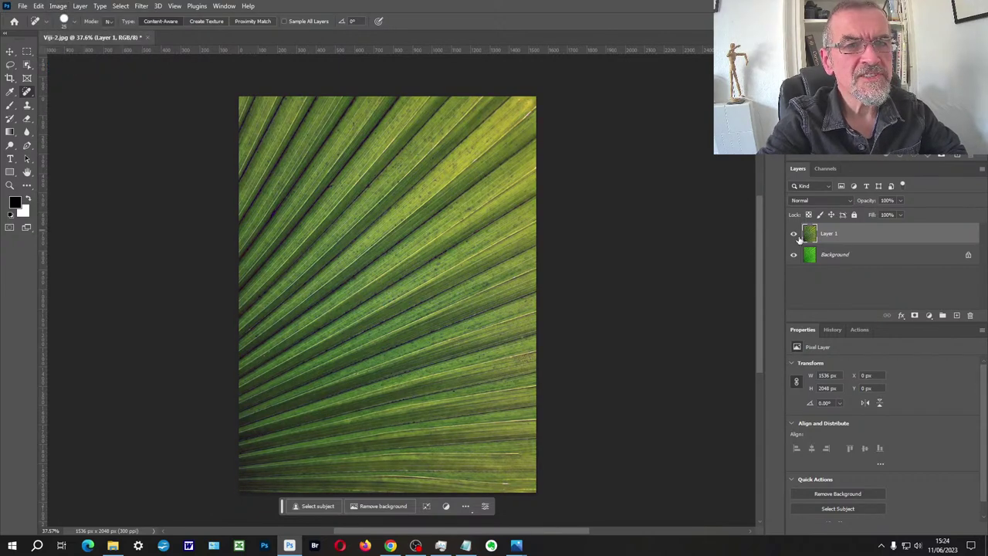
Compare the auto-corrected leaf with the original by toggling the visibility of Layer 1
{"action": "left_click", "coordinate": [794, 233]}
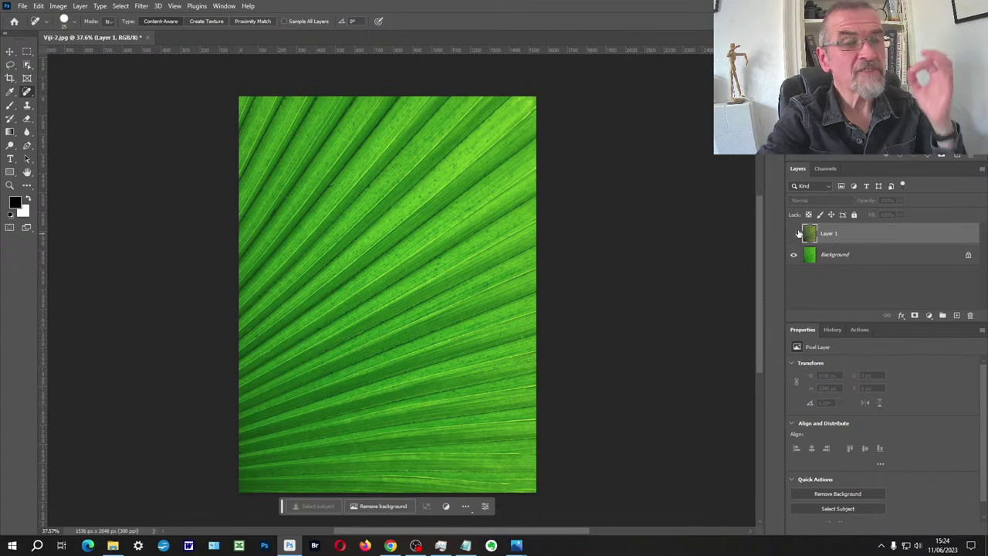
{"action": "left_click", "coordinate": [795, 233]}
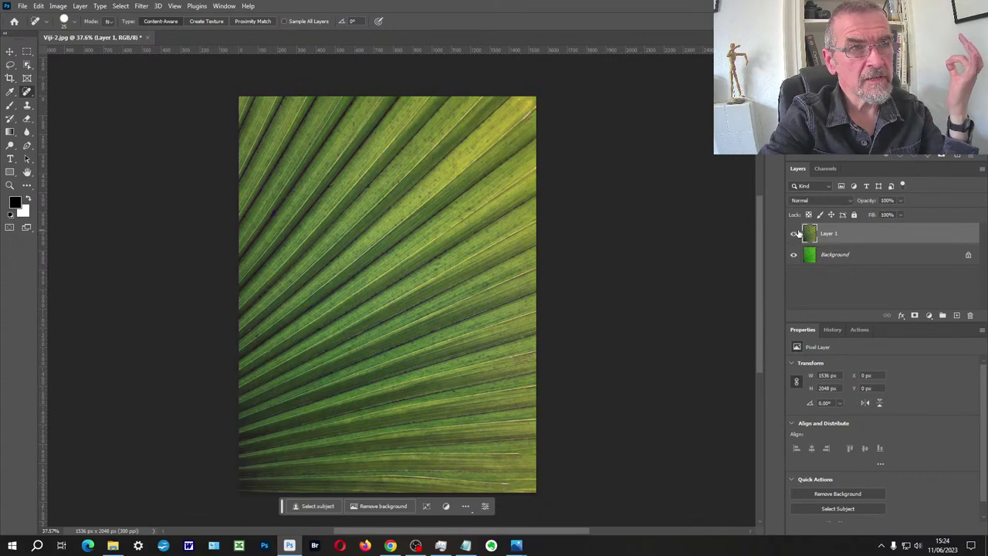
{"action": "left_click", "coordinate": [795, 233]}
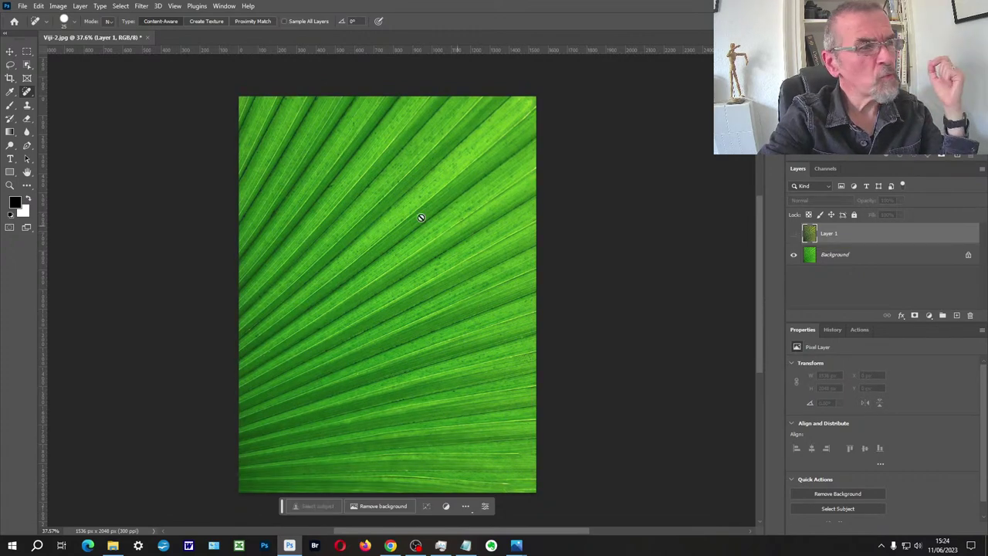
{"action": "left_click", "coordinate": [795, 234]}
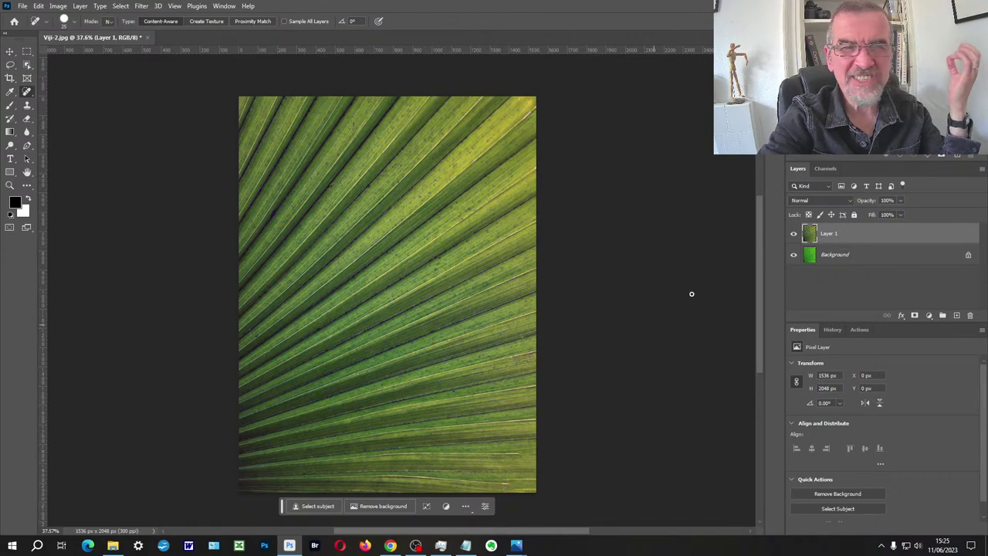
{"action": "left_click", "coordinate": [794, 234]}
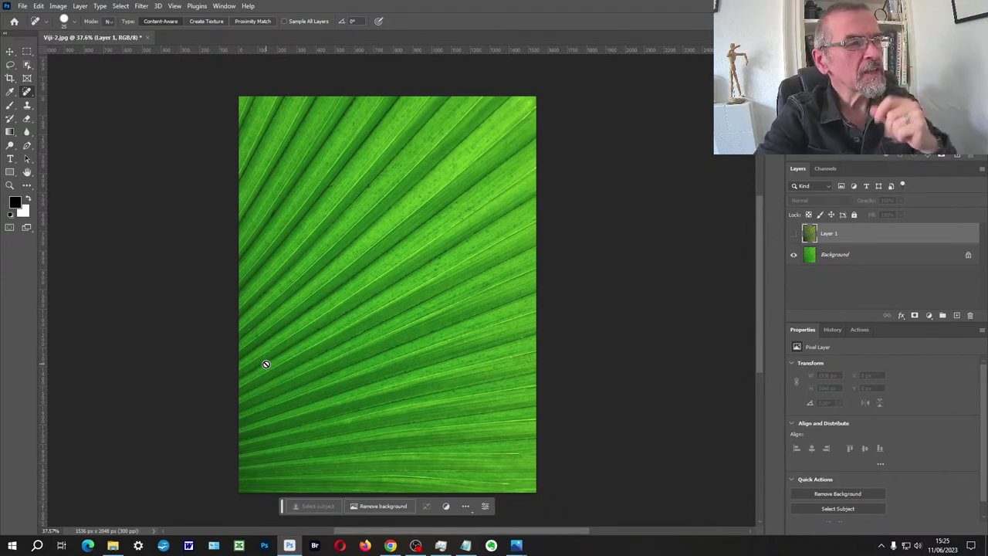
{"action": "left_click", "coordinate": [794, 234]}
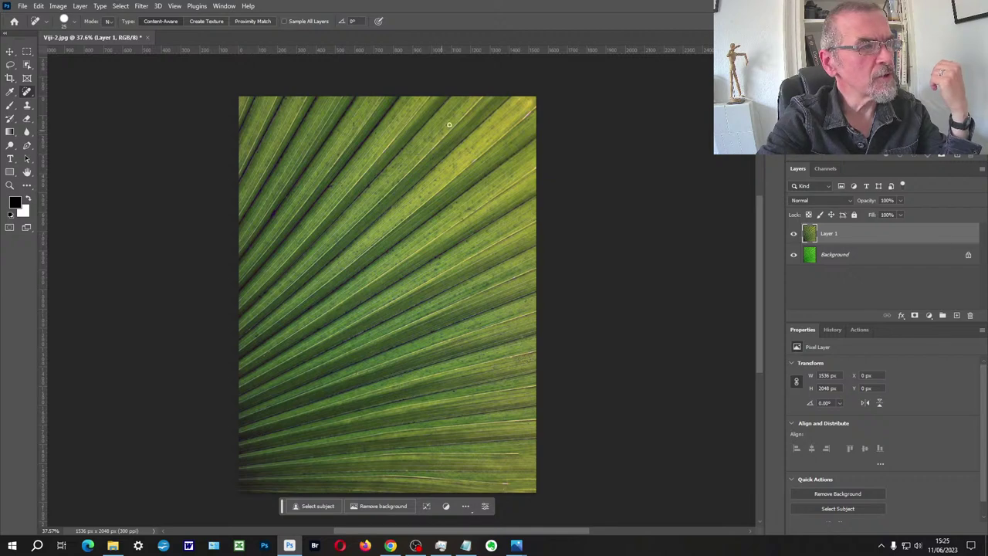
Add a Levels adjustment layer above Layer 1 and set its white input level to 210
{"action": "left_click", "coordinate": [930, 317]}
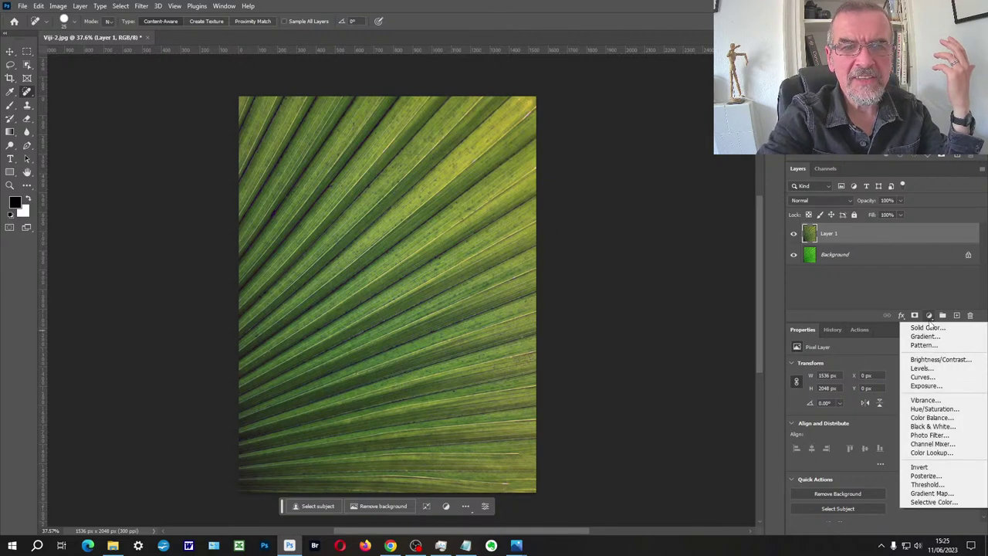
{"action": "left_click", "coordinate": [920, 368]}
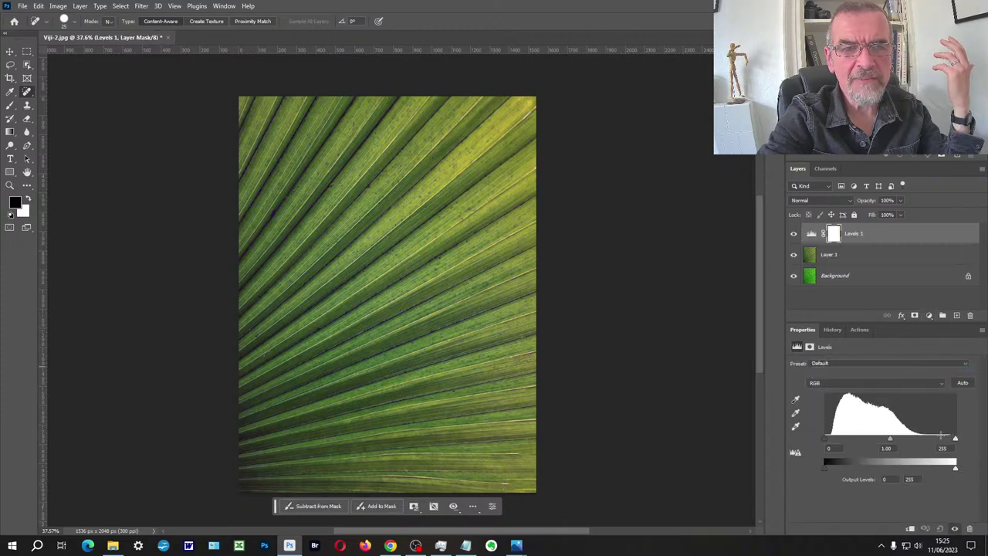
{"action": "left_click_drag", "start_coordinate": [955, 439], "coordinate": [933, 440]}
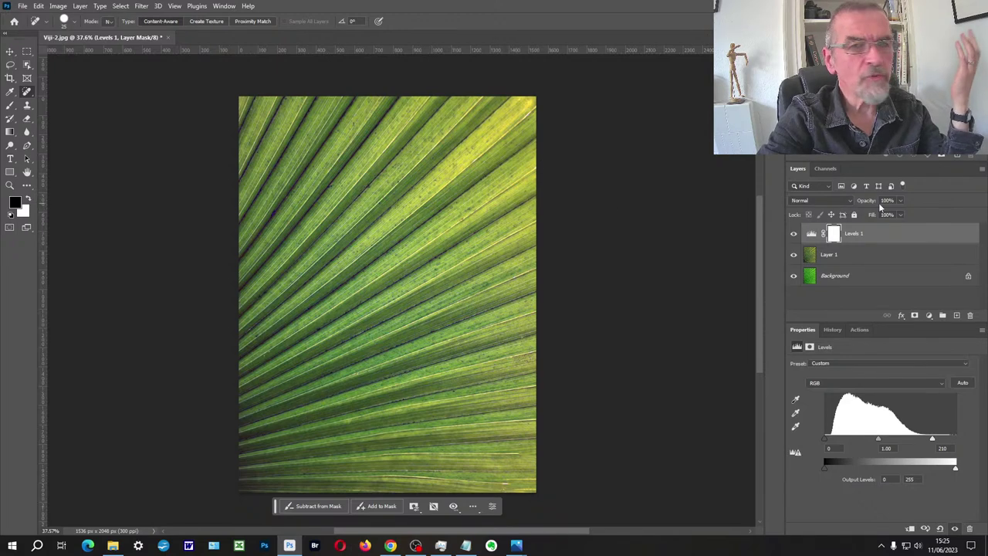
Add a Brightness/Contrast adjustment layer with brightness -22 and contrast 100
{"action": "left_click", "coordinate": [929, 316]}
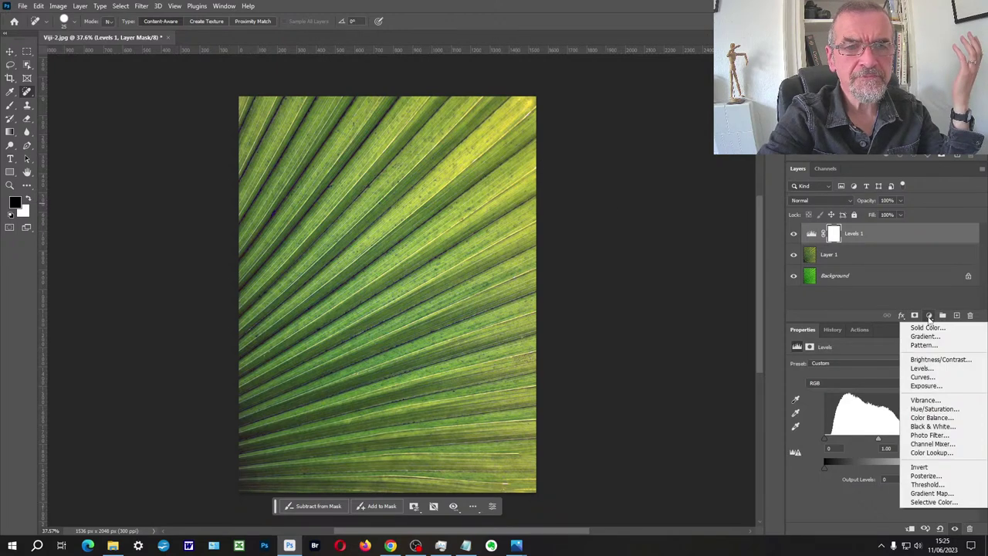
{"action": "left_click", "coordinate": [932, 360]}
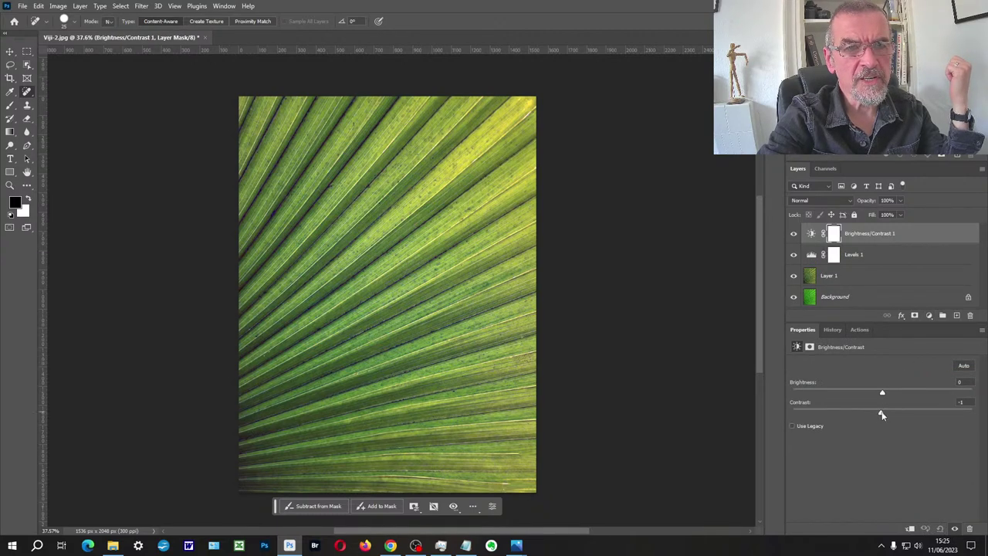
{"action": "left_click_drag", "start_coordinate": [894, 413], "coordinate": [946, 414]}
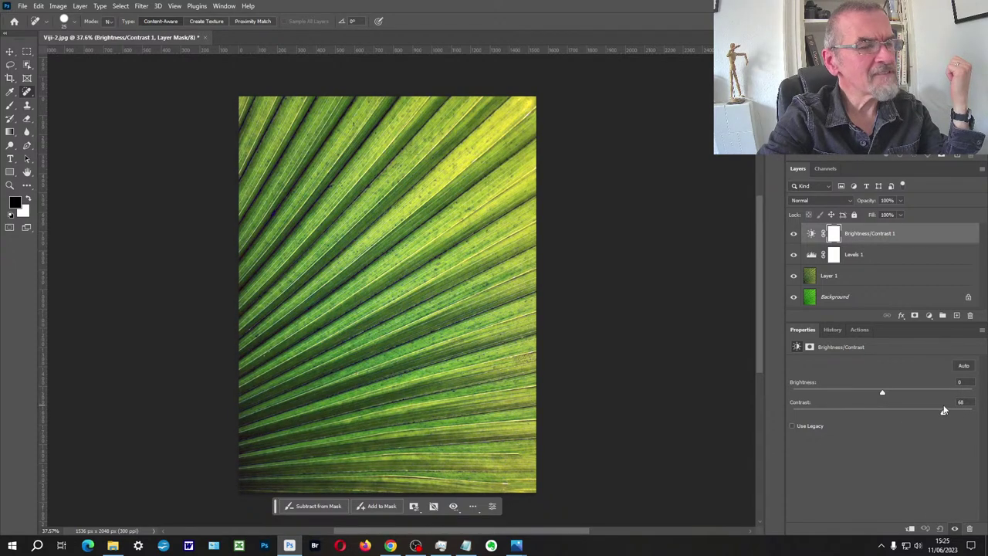
{"action": "left_click_drag", "start_coordinate": [884, 394], "coordinate": [863, 395]}
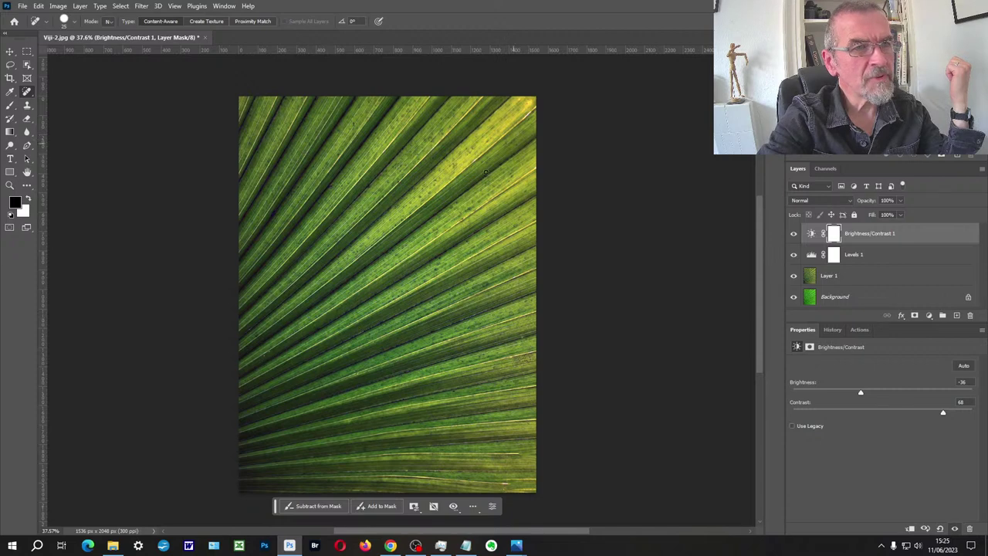
{"action": "left_click_drag", "start_coordinate": [953, 411], "coordinate": [978, 409]}
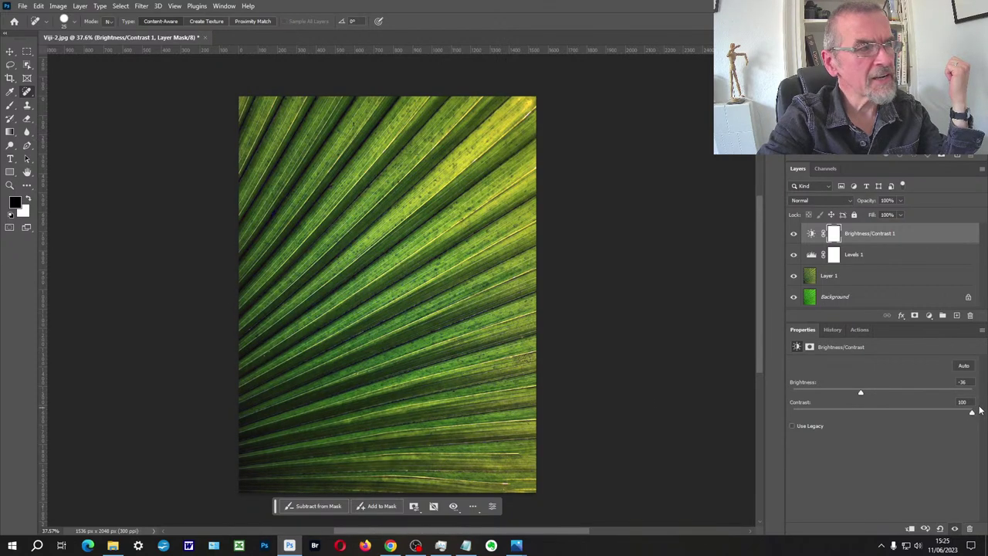
{"action": "left_click_drag", "start_coordinate": [858, 393], "coordinate": [870, 395]}
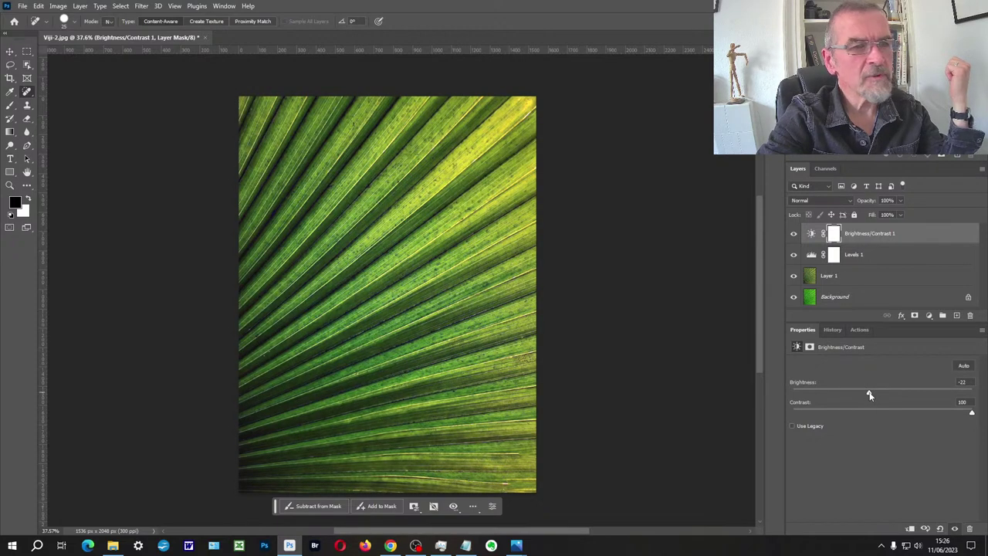
{"action": "left_click_drag", "start_coordinate": [454, 349], "coordinate": [427, 338]}
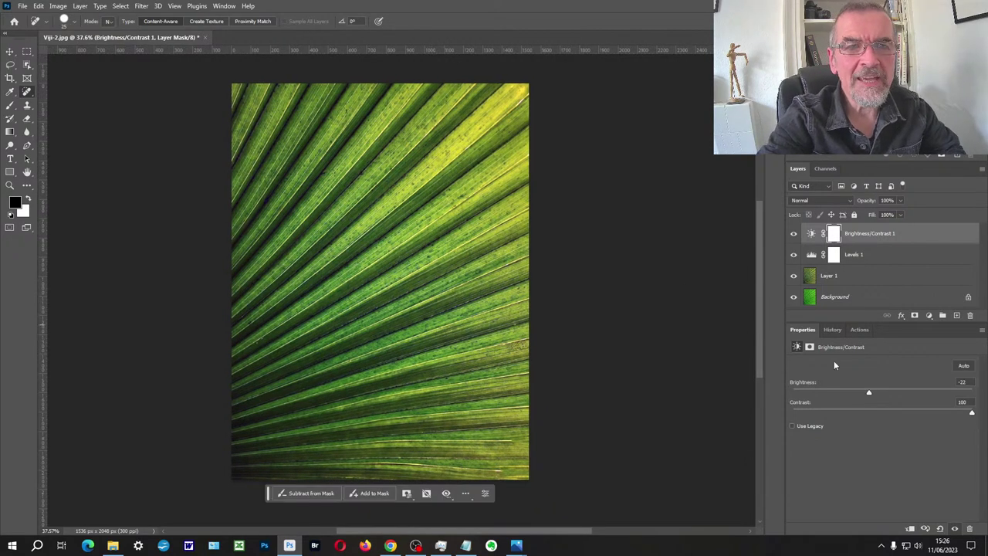
Add a black-to-white Gradient Map adjustment layer using the Classic method, and compare the image with and without it
{"action": "left_click", "coordinate": [928, 315]}
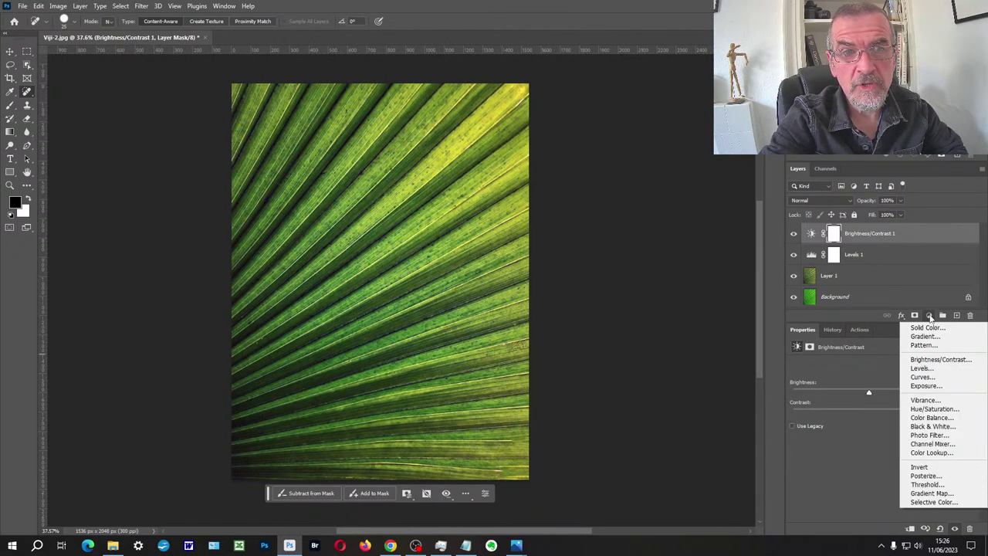
{"action": "left_click", "coordinate": [932, 494]}
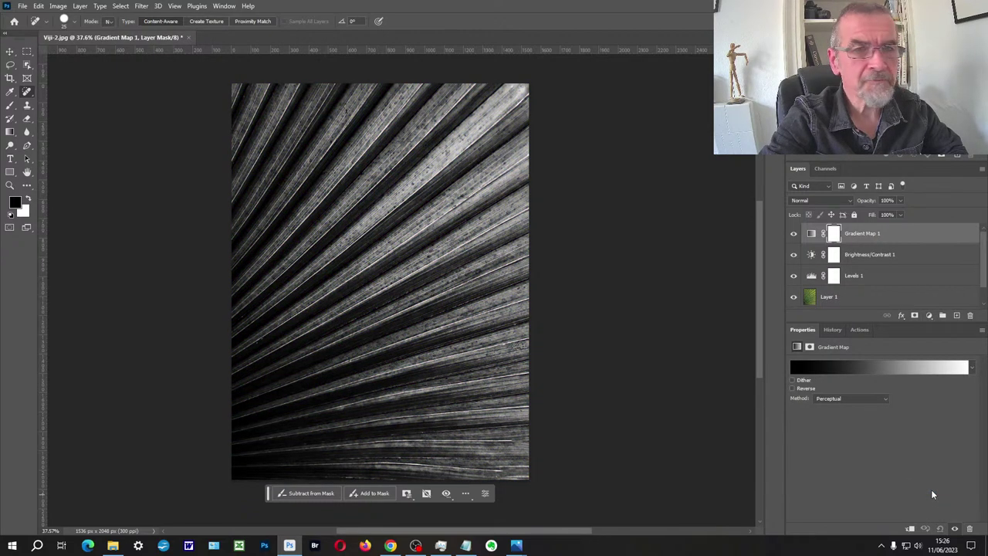
{"action": "left_click", "coordinate": [872, 398]}
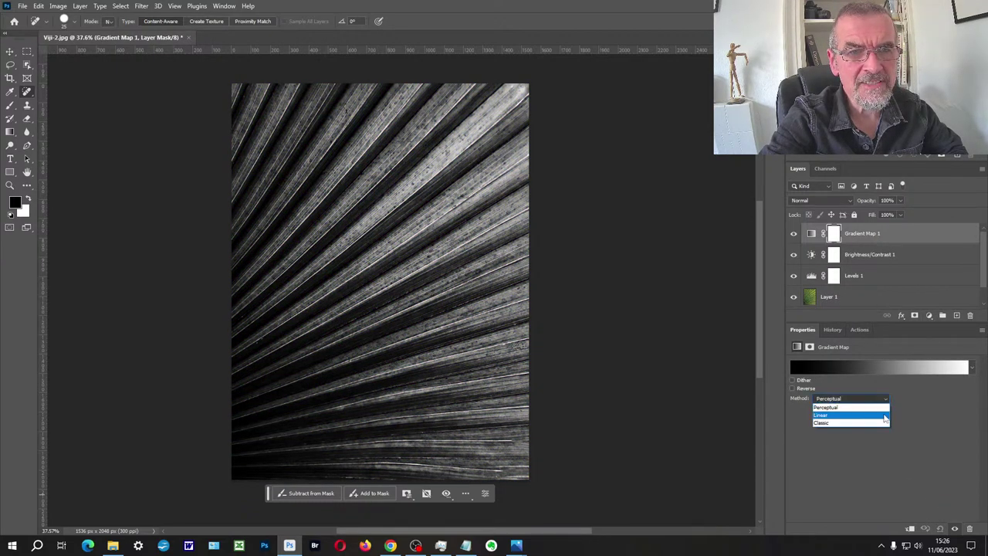
{"action": "left_click", "coordinate": [884, 424]}
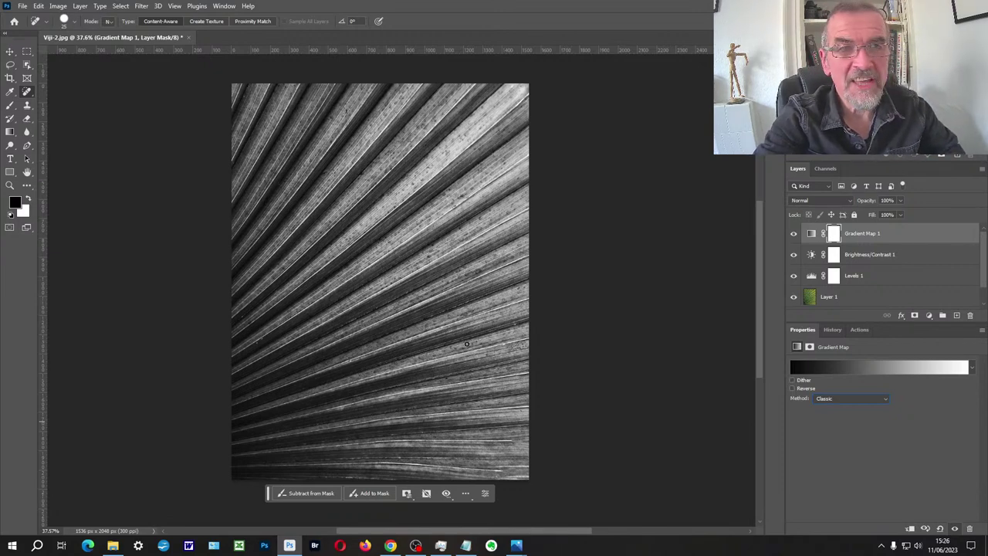
{"action": "left_click", "coordinate": [793, 233]}
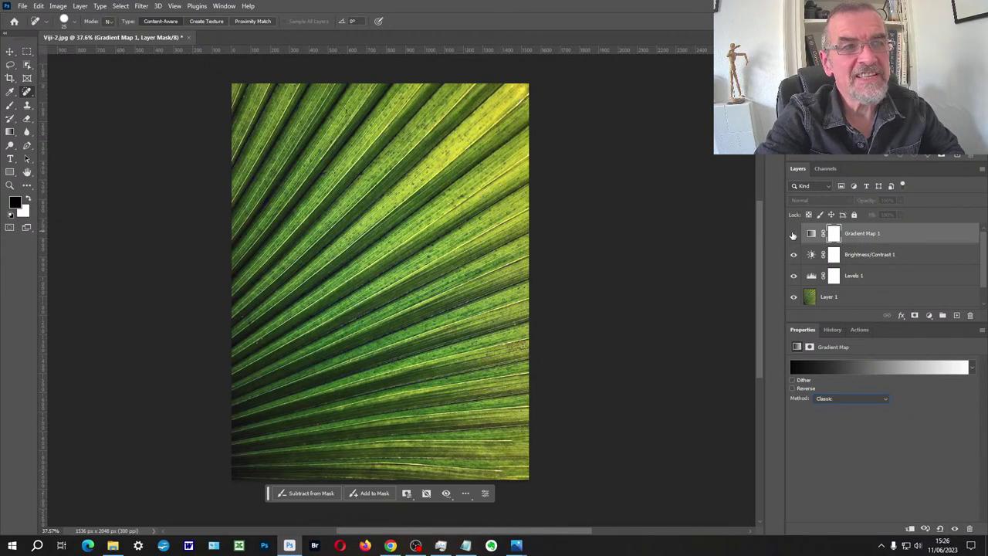
{"action": "left_click", "coordinate": [792, 234]}
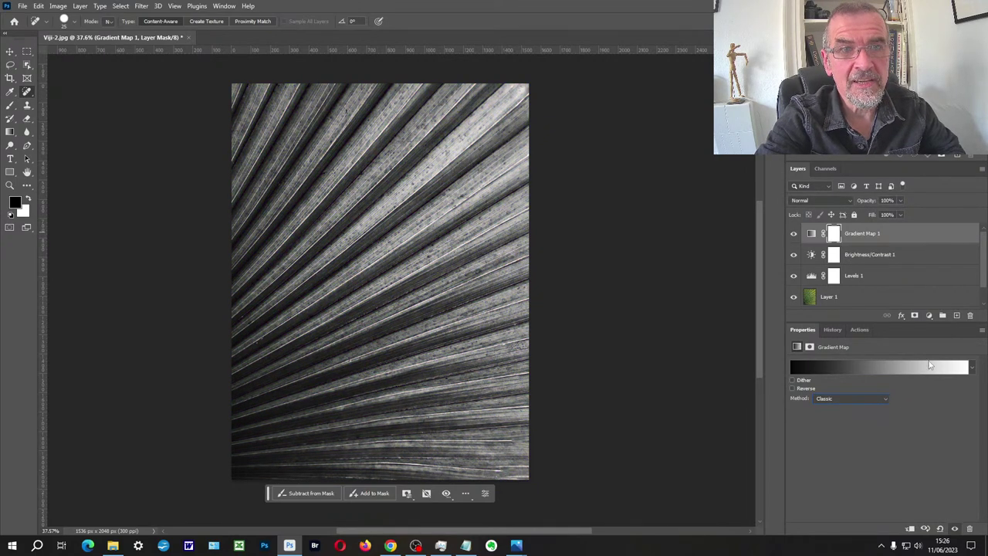
Select the Brightness/Contrast 1 layer and try to push its contrast beyond the current setting
{"action": "left_click", "coordinate": [865, 255]}
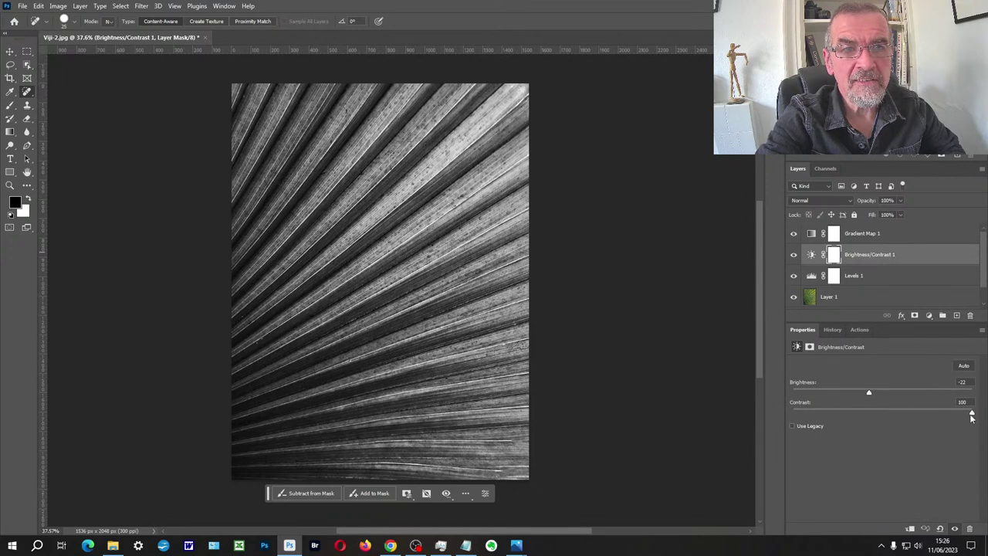
{"action": "mouse_move", "coordinate": [972, 415]}
{"action": "left_mouse_down"}
{"action": "mouse_move", "coordinate": [903, 422]}
{"action": "mouse_move", "coordinate": [983, 421]}
{"action": "left_mouse_up"}
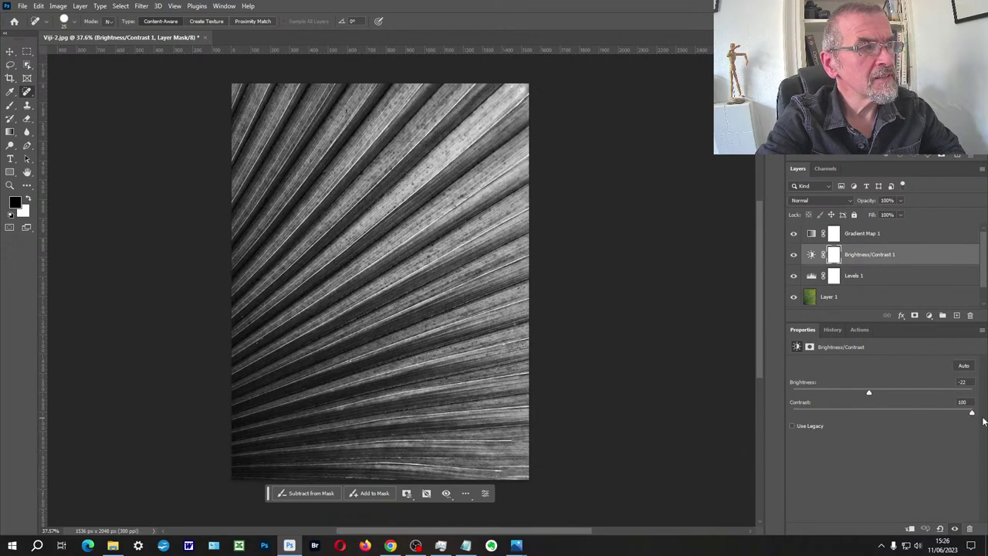
{"action": "mouse_move", "coordinate": [870, 395]}
{"action": "left_mouse_down"}
{"action": "mouse_move", "coordinate": [911, 390]}
{"action": "mouse_move", "coordinate": [830, 399]}
{"action": "mouse_move", "coordinate": [870, 395]}
{"action": "left_mouse_up"}
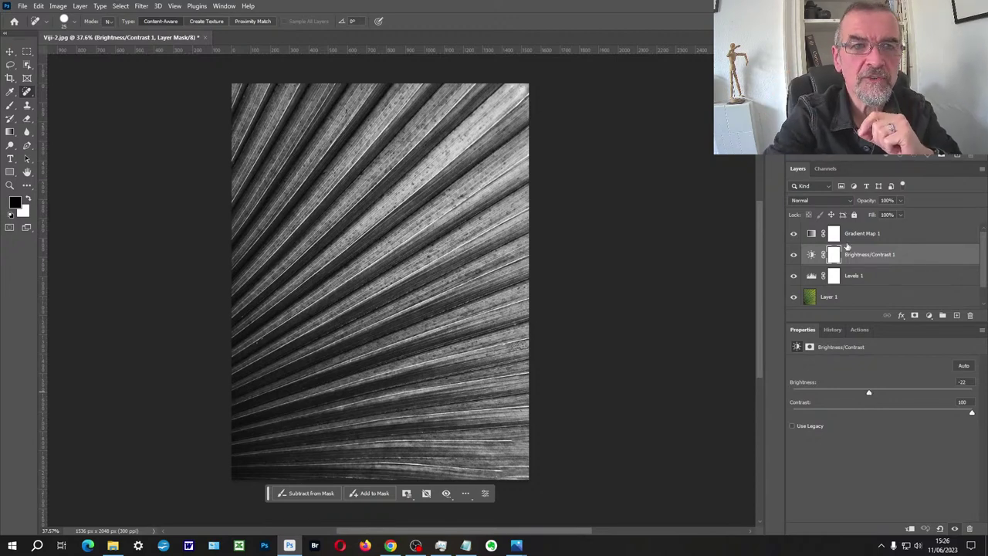
Compare the black-and-white result with the original Background by hiding the adjustment layers and Layer 1, and restore their visibility
{"action": "left_click_drag", "start_coordinate": [793, 254], "coordinate": [794, 234]}
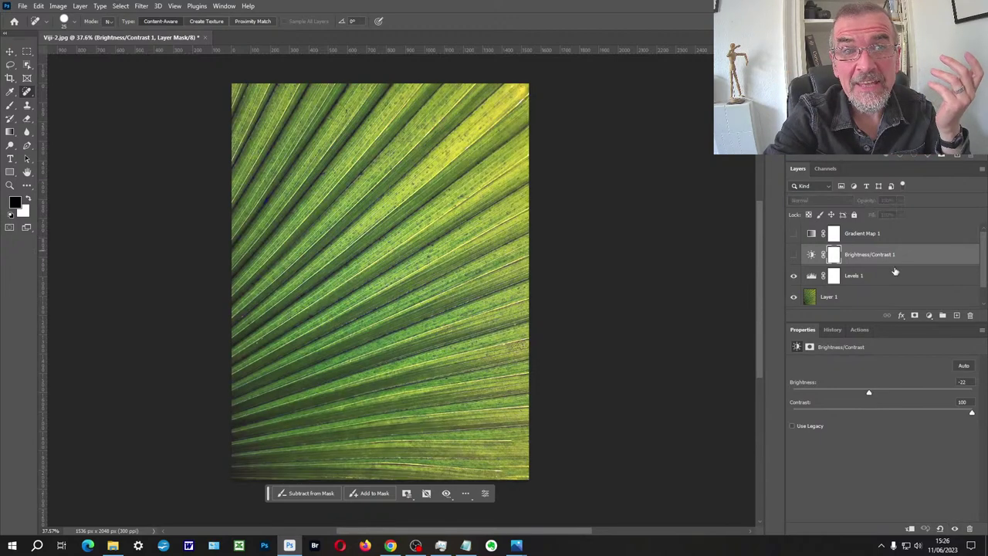
{"action": "scroll", "coordinate": [851, 275], "scroll_direction": "down", "scroll_amount": 1}
{"action": "left_click", "coordinate": [793, 277]}
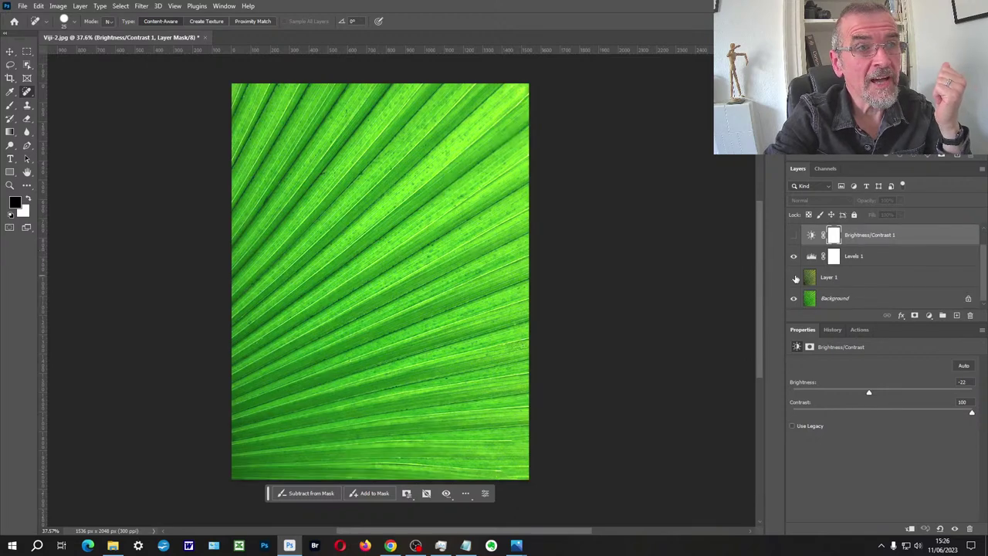
{"action": "left_click", "coordinate": [793, 235]}
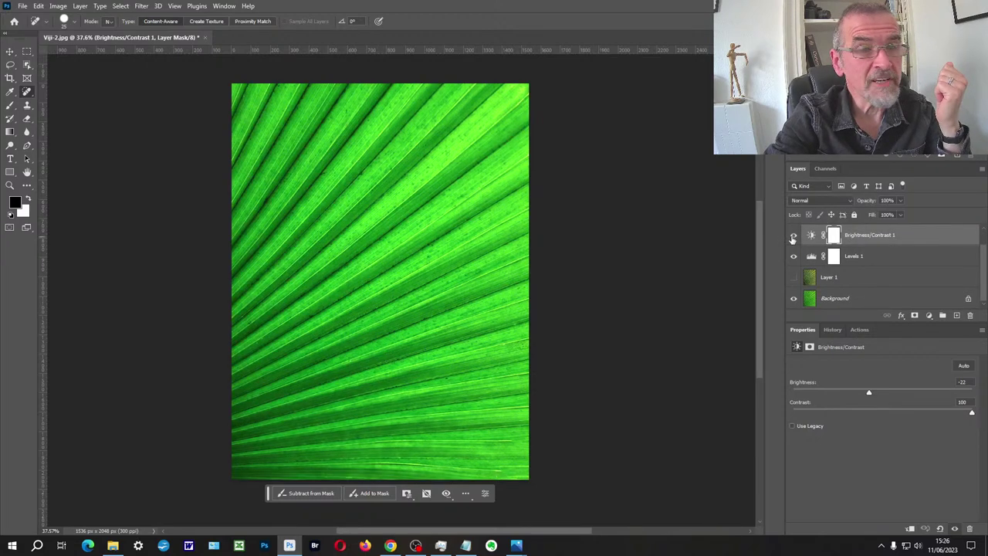
{"action": "scroll", "coordinate": [793, 240], "scroll_direction": "up", "scroll_amount": 1}
{"action": "left_click", "coordinate": [793, 233]}
{"action": "left_click", "coordinate": [794, 296]}
{"action": "scroll", "coordinate": [816, 298], "scroll_direction": "down", "scroll_amount": 1}
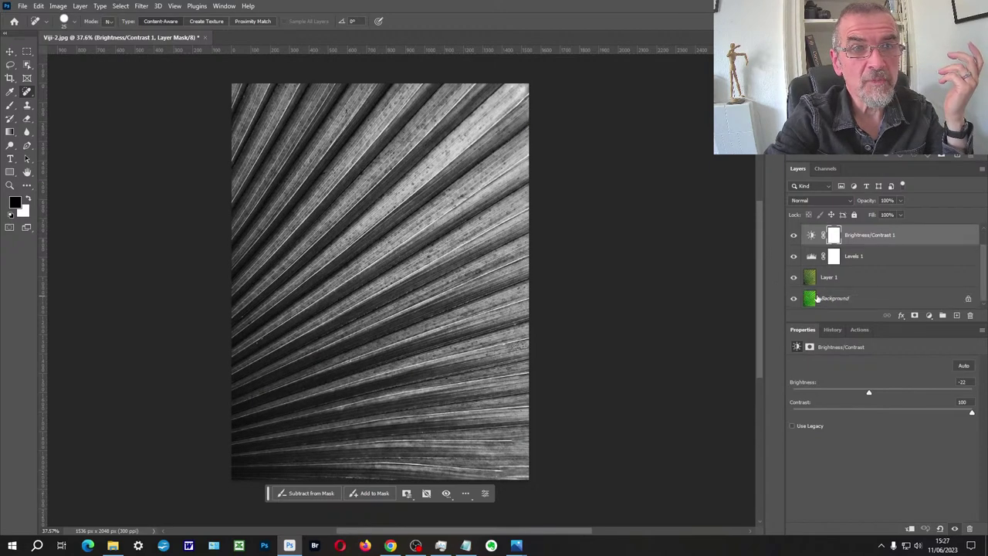
Compare the image with and without the Brightness/Contrast 1 and Levels 1 adjustment layers, leaving both visible
{"action": "left_click", "coordinate": [794, 234]}
{"action": "left_click", "coordinate": [794, 256]}
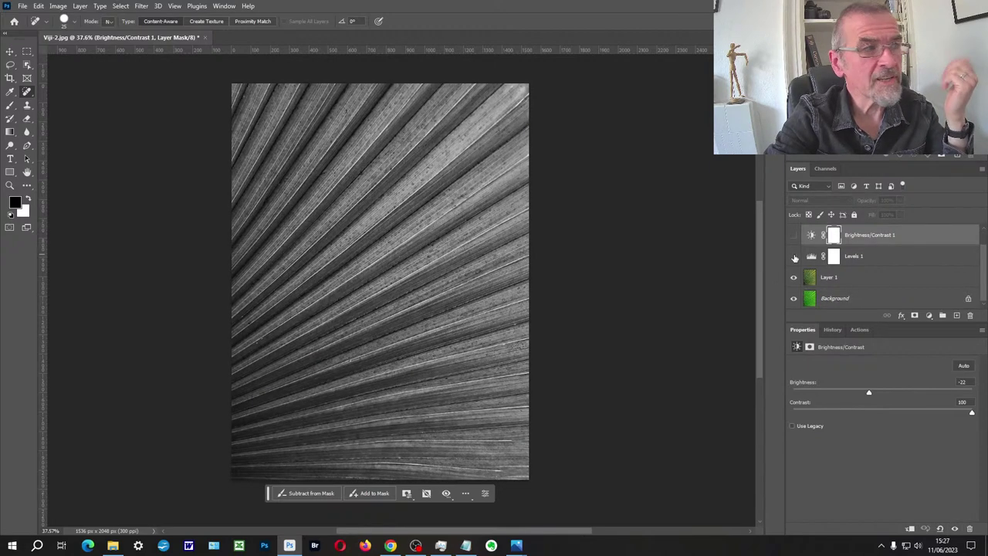
{"action": "left_click", "coordinate": [794, 256]}
{"action": "left_click", "coordinate": [793, 235]}
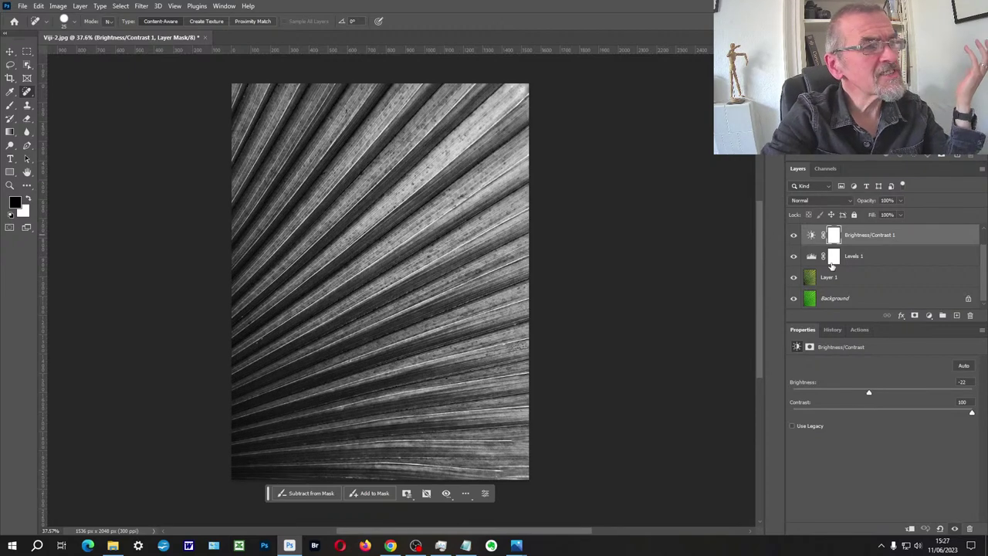
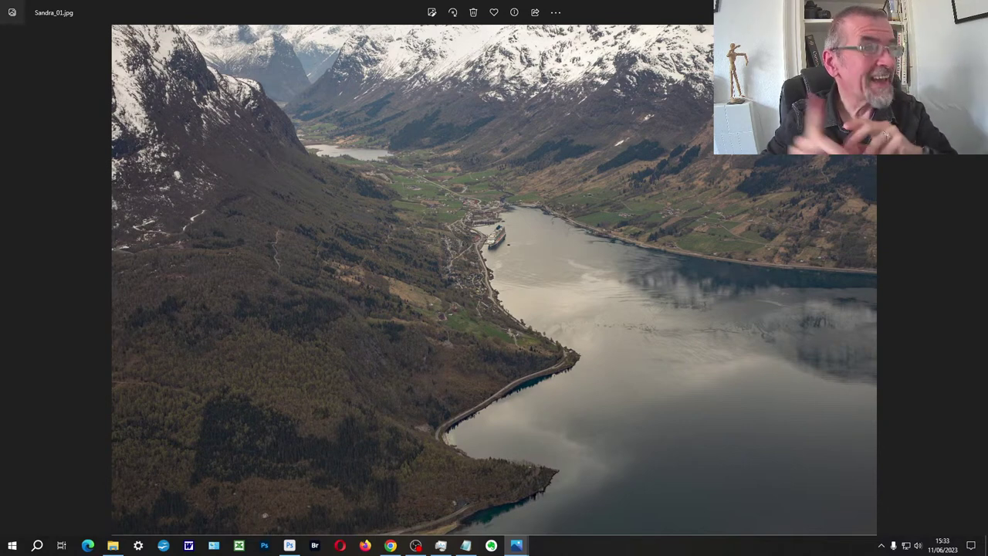
Compare the colour fjord photo with its black-and-white version, and examine the docked cruise ship in the colour photo up close
{"action": "key", "text": "Right"}
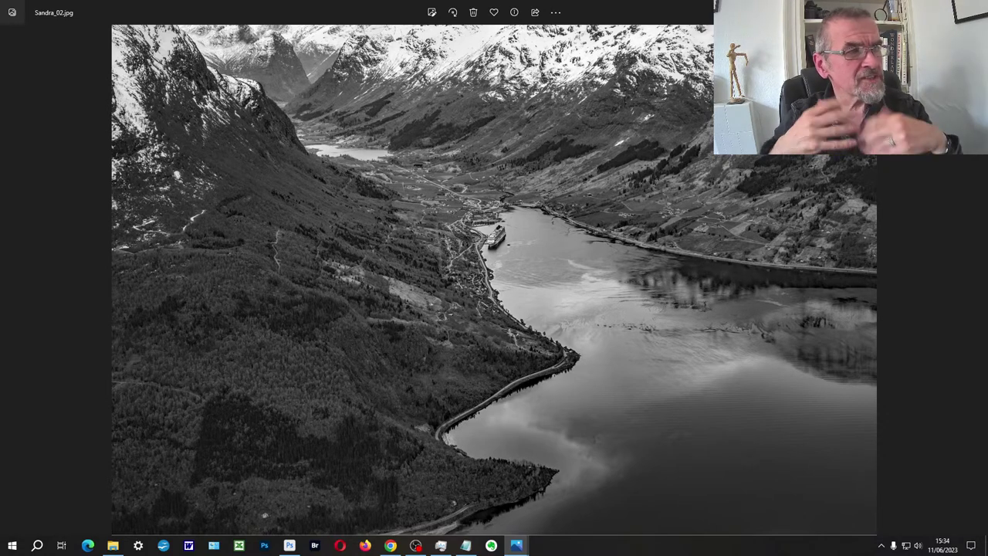
{"action": "key", "text": "Left"}
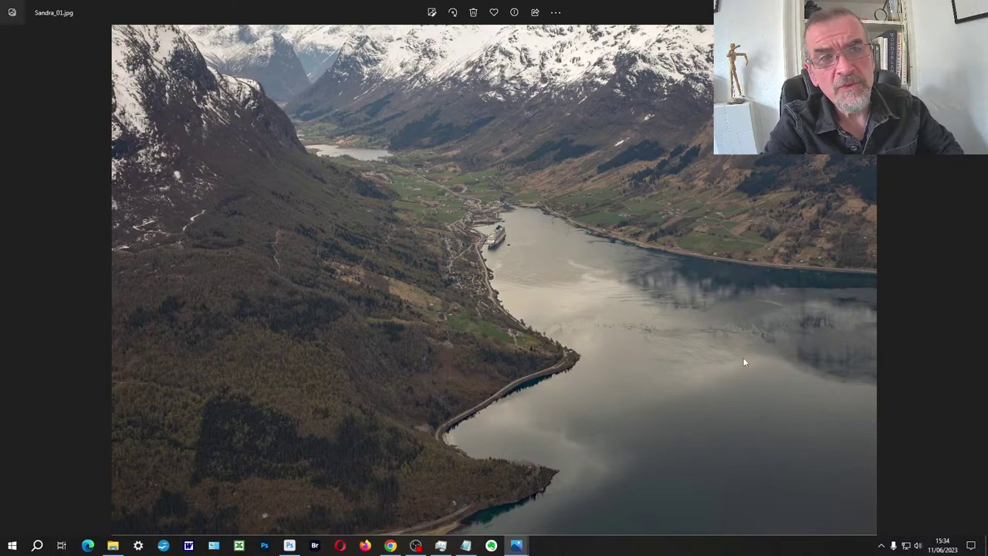
{"action": "scroll", "coordinate": [734, 336], "scroll_direction": "up", "scroll_amount": 3}
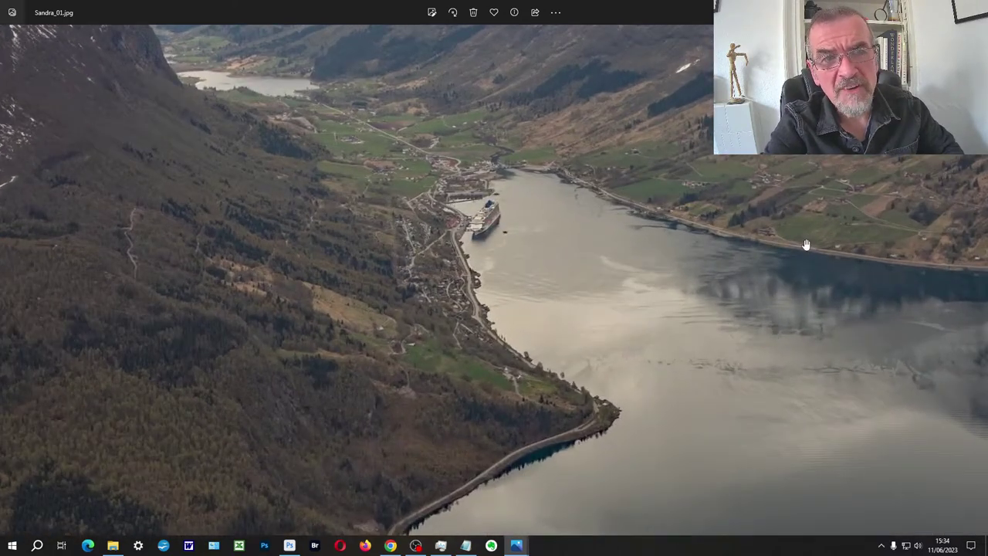
{"action": "scroll", "coordinate": [506, 216], "scroll_direction": "up", "scroll_amount": 4}
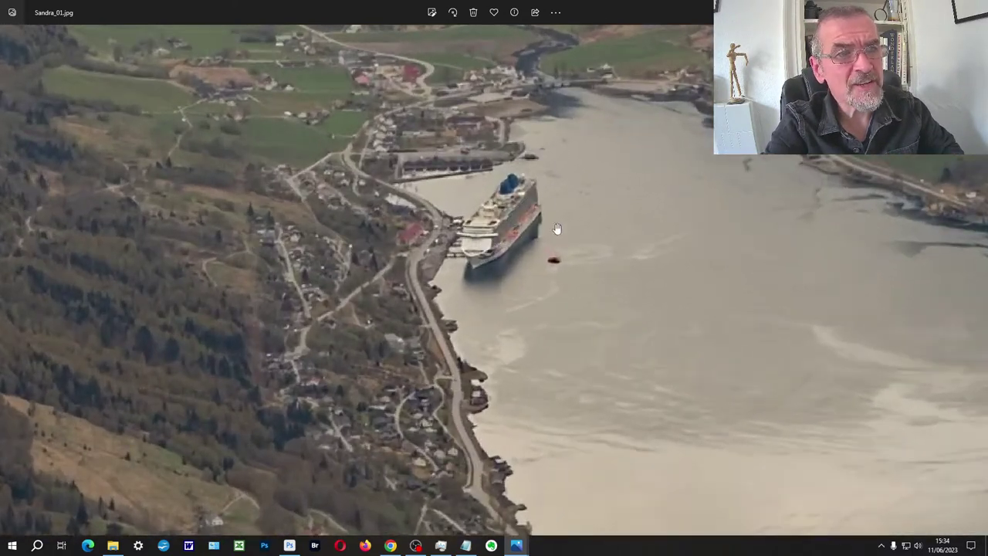
{"action": "scroll", "coordinate": [523, 212], "scroll_direction": "up", "scroll_amount": 2}
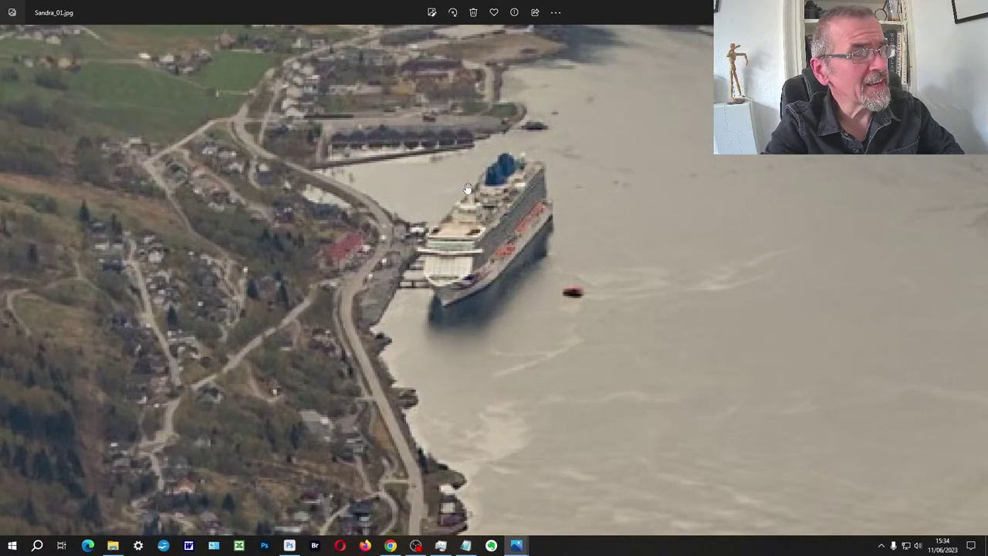
{"action": "scroll", "coordinate": [486, 225], "scroll_direction": "up", "scroll_amount": 1}
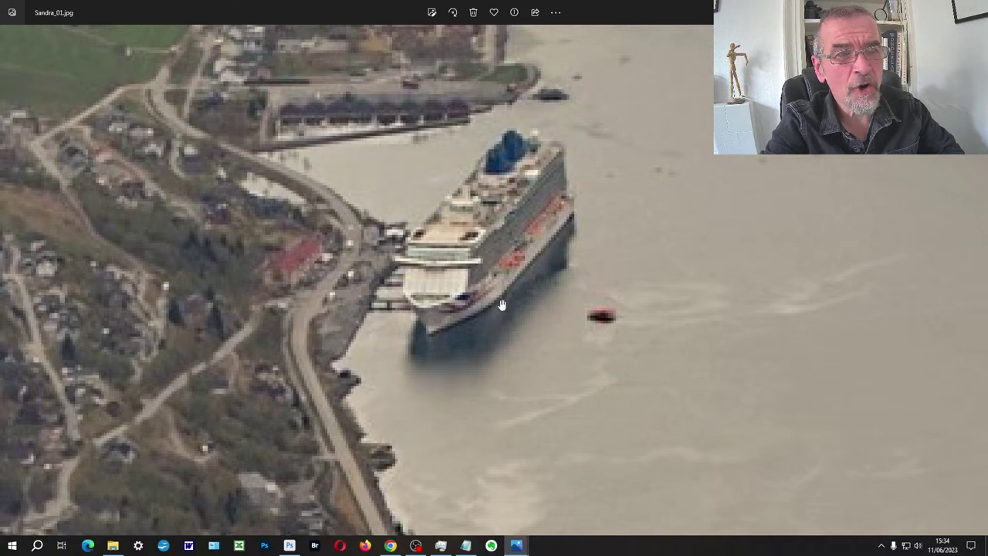
{"action": "scroll", "coordinate": [471, 285], "scroll_direction": "down", "scroll_amount": 2}
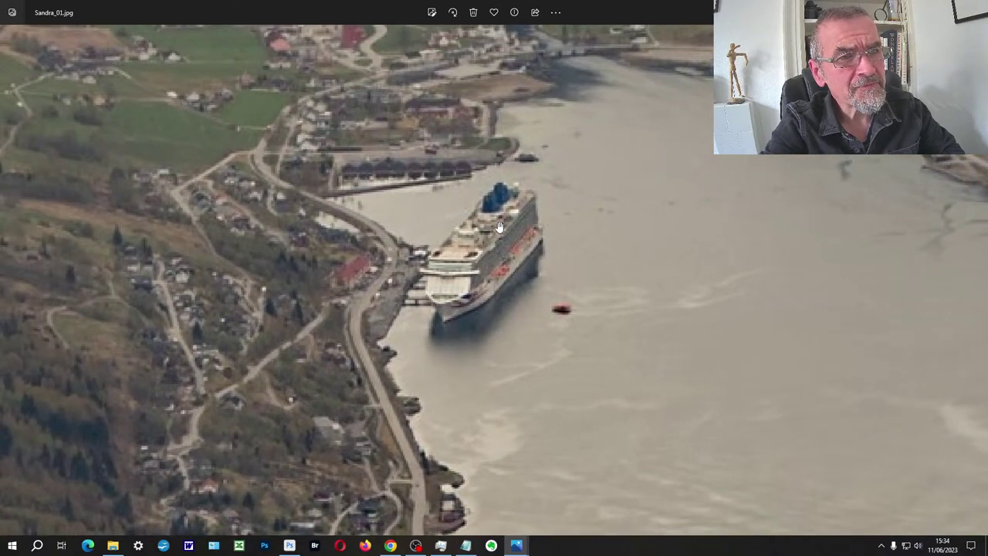
{"action": "scroll", "coordinate": [502, 210], "scroll_direction": "down", "scroll_amount": 2}
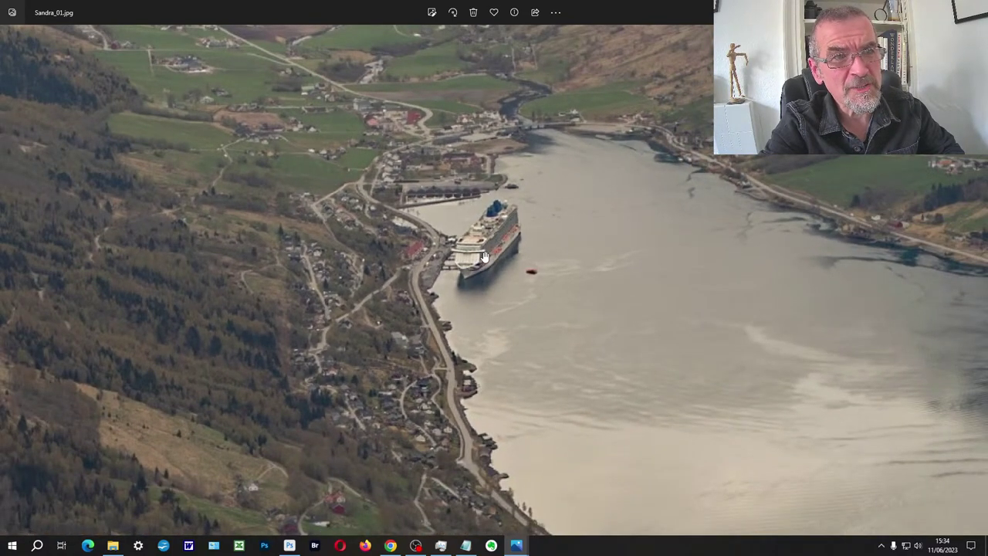
{"action": "scroll", "coordinate": [484, 256], "scroll_direction": "down", "scroll_amount": 4}
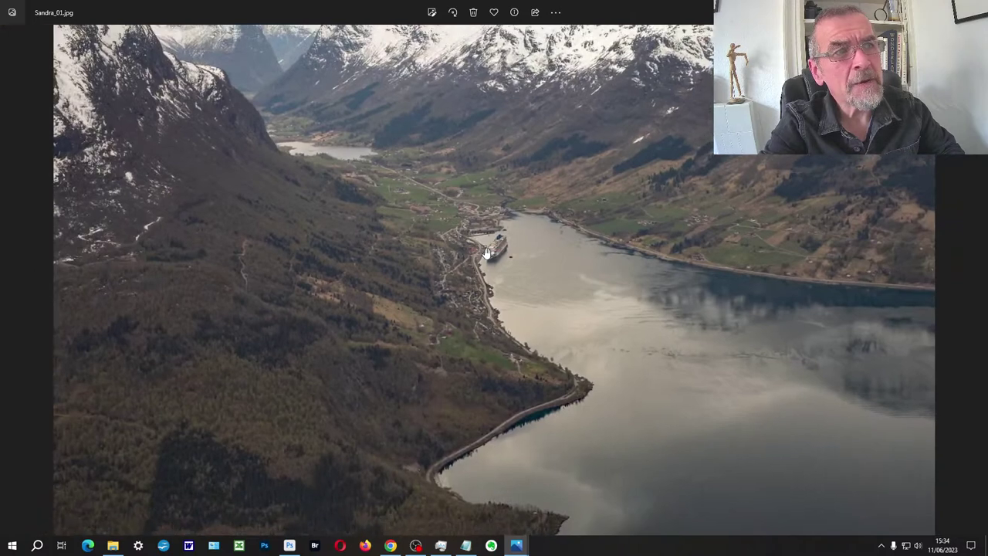
{"action": "scroll", "coordinate": [486, 252], "scroll_direction": "down", "scroll_amount": 1}
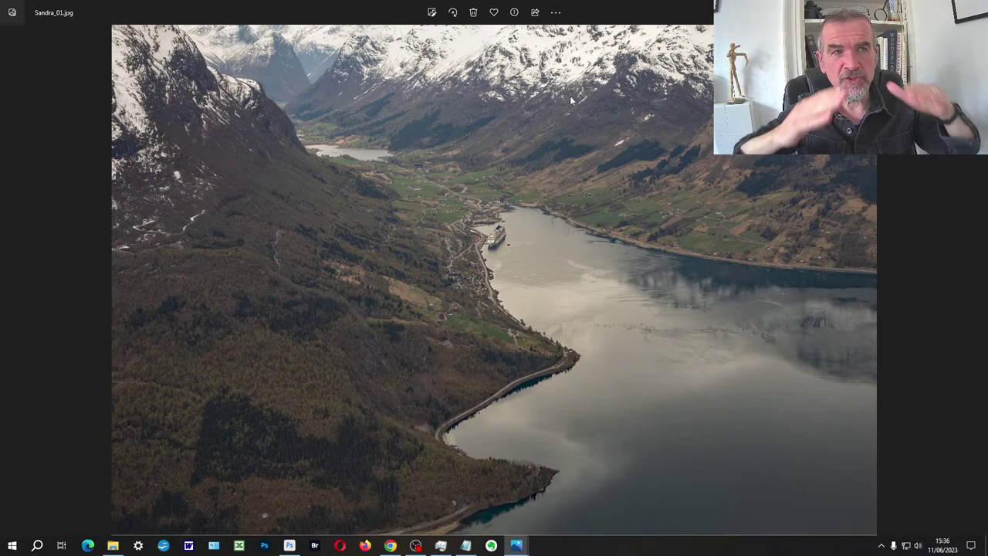
Examine the detail of the cruise ship and the harbour beside it in the colour fjord photo once more
{"action": "scroll", "coordinate": [567, 260], "scroll_direction": "up", "scroll_amount": 5}
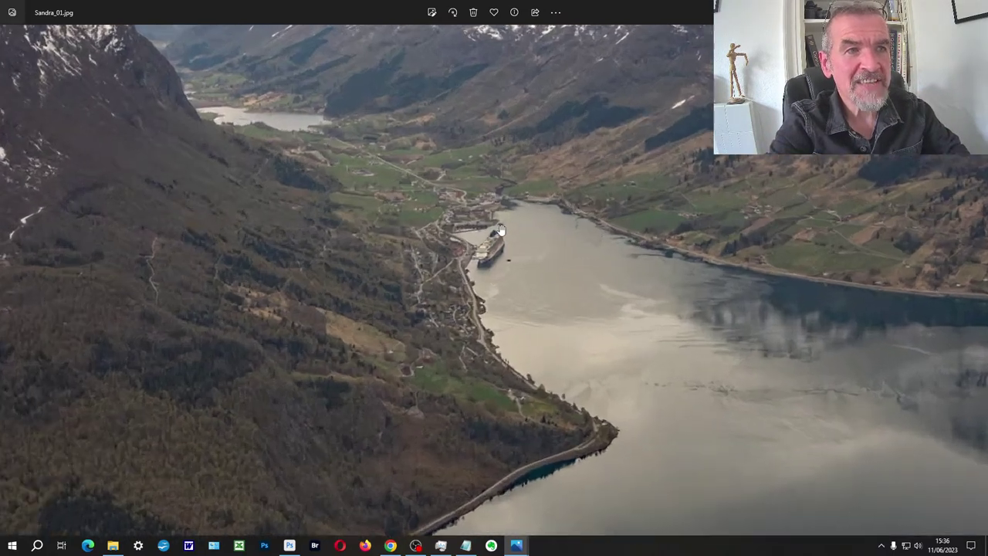
{"action": "scroll", "coordinate": [479, 246], "scroll_direction": "up", "scroll_amount": 5}
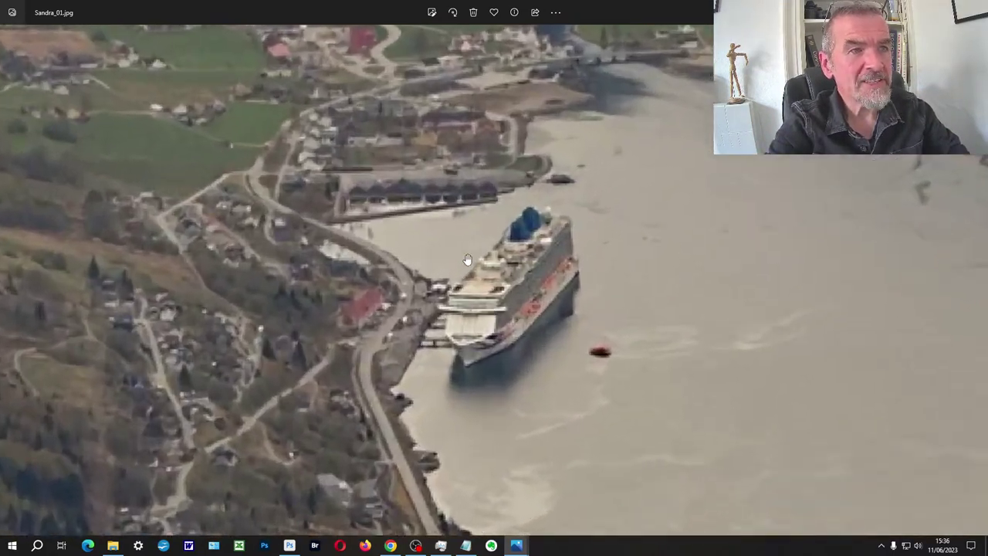
{"action": "scroll", "coordinate": [457, 270], "scroll_direction": "up", "scroll_amount": 2}
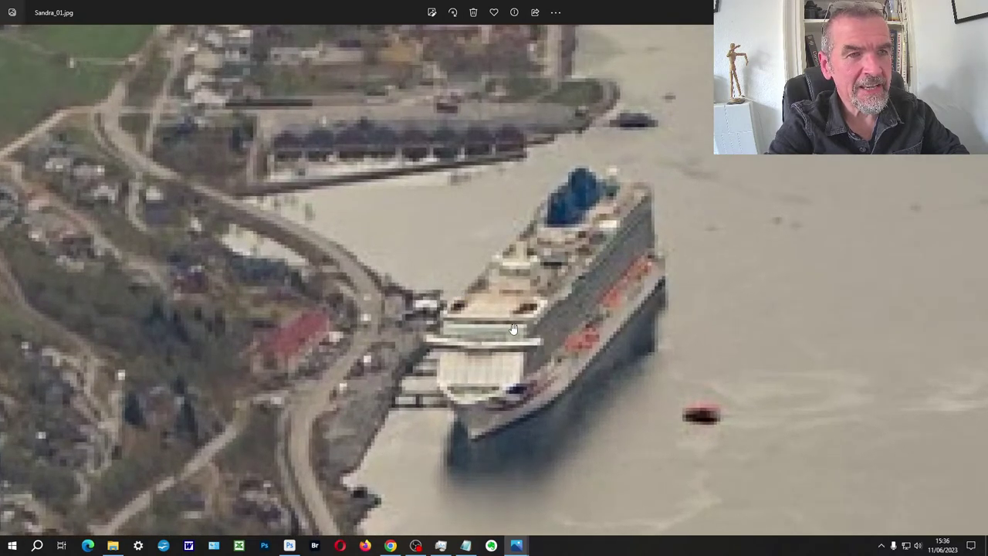
{"action": "scroll", "coordinate": [440, 232], "scroll_direction": "up", "scroll_amount": 2}
{"action": "scroll", "coordinate": [506, 266], "scroll_direction": "down", "scroll_amount": 2}
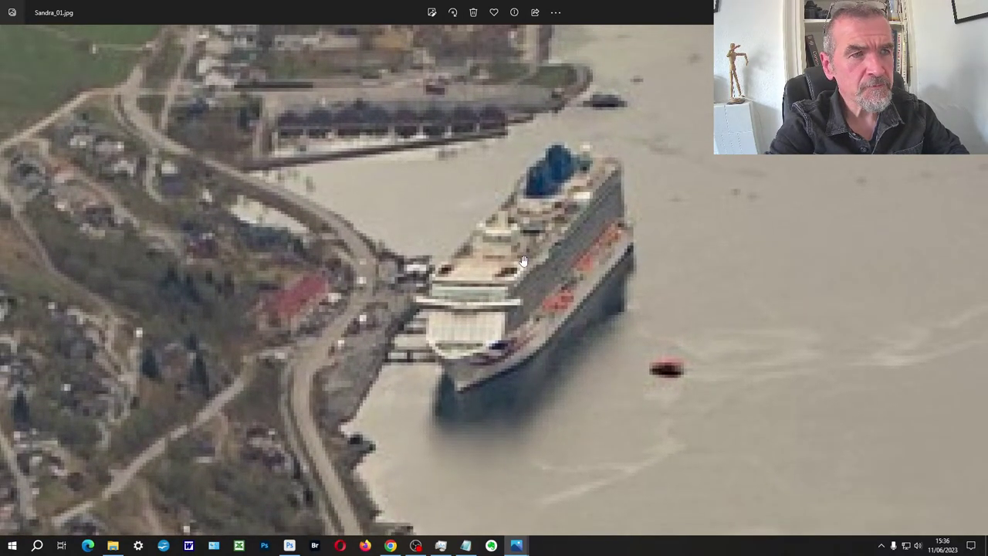
{"action": "scroll", "coordinate": [524, 261], "scroll_direction": "down", "scroll_amount": 2}
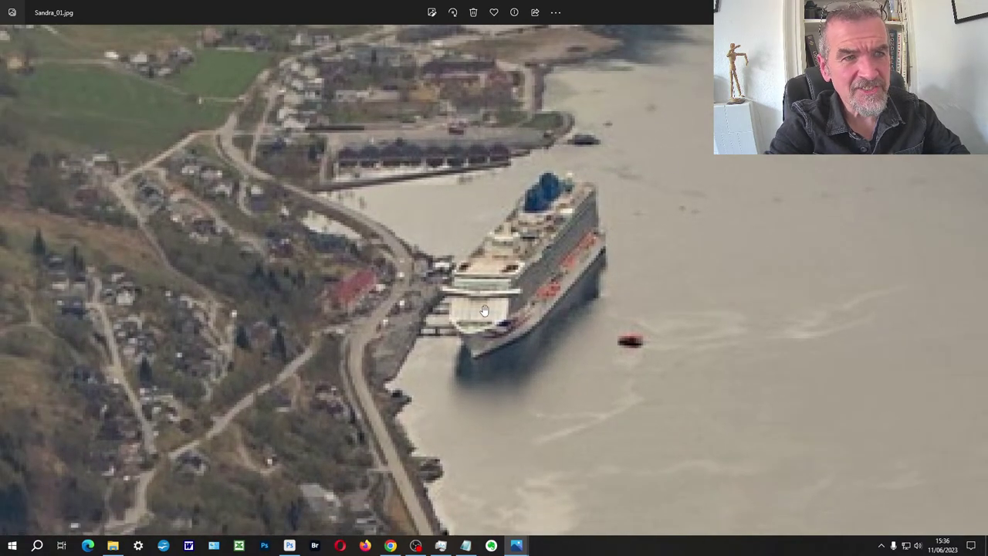
{"action": "scroll", "coordinate": [492, 303], "scroll_direction": "down", "scroll_amount": 3}
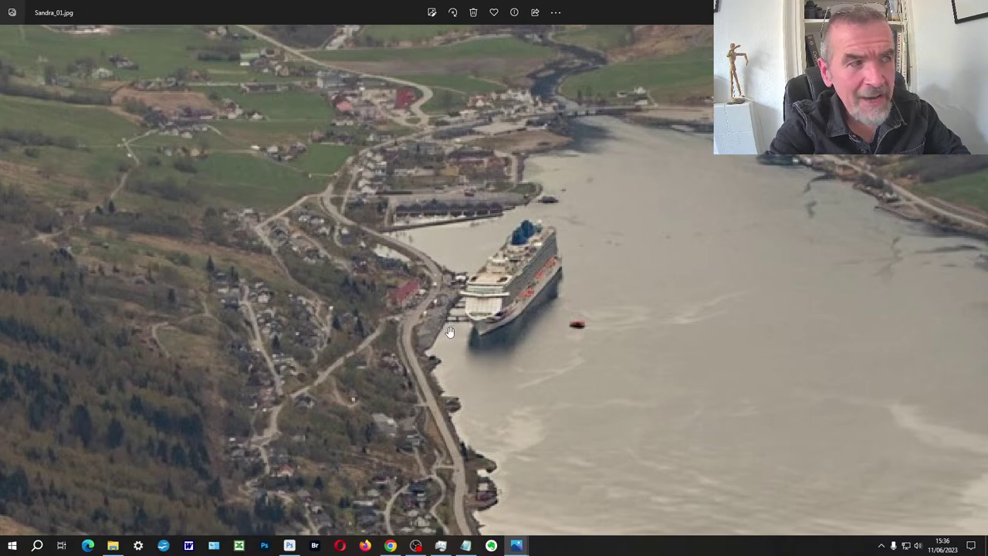
Examine the water, village and valley surrounding the ship, and return to the full view of the fjord photo
{"action": "left_click_drag", "start_coordinate": [492, 316], "coordinate": [395, 319]}
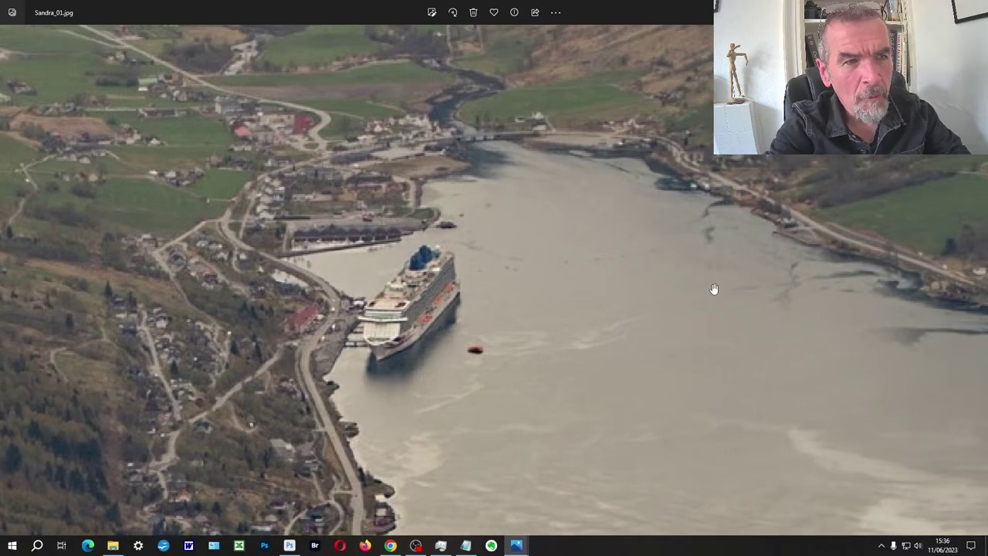
{"action": "scroll", "coordinate": [403, 297], "scroll_direction": "down", "scroll_amount": 3}
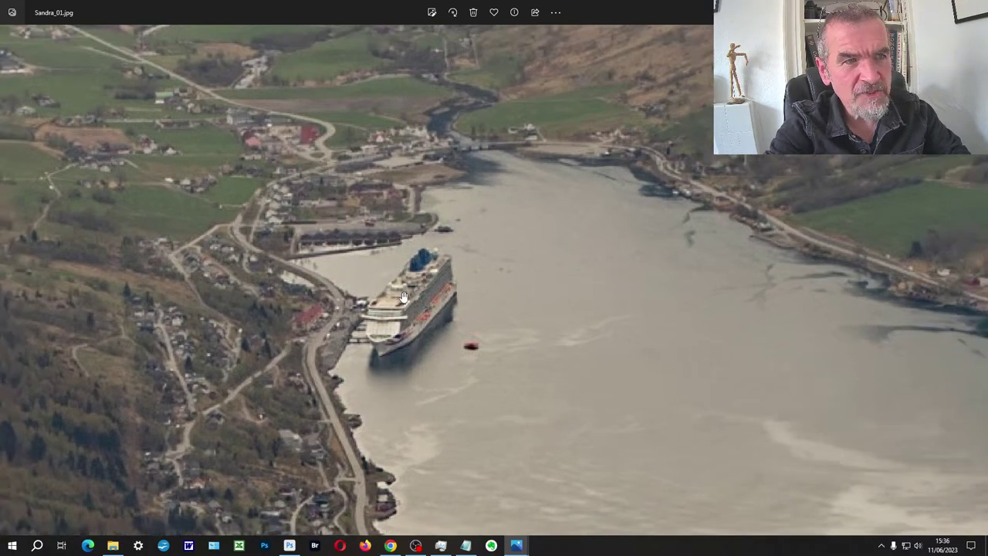
{"action": "scroll", "coordinate": [403, 297], "scroll_direction": "down", "scroll_amount": 1}
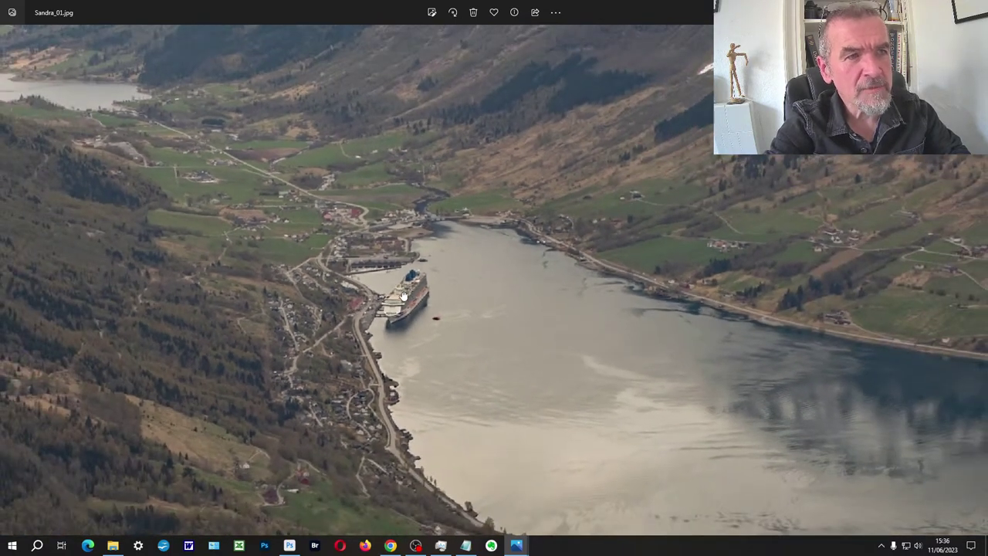
{"action": "left_click_drag", "start_coordinate": [402, 297], "coordinate": [451, 312]}
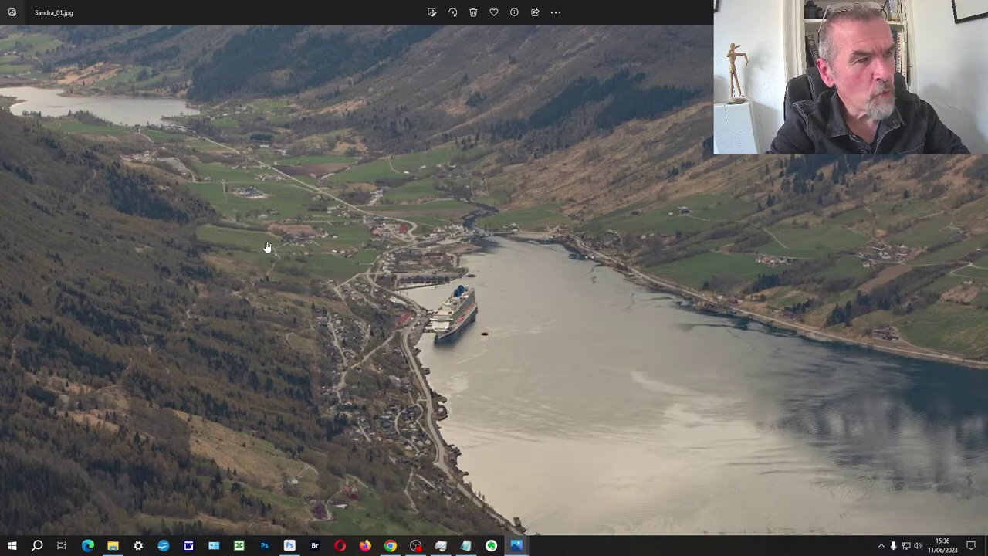
{"action": "scroll", "coordinate": [457, 264], "scroll_direction": "down", "scroll_amount": 2}
{"action": "scroll", "coordinate": [457, 264], "scroll_direction": "down", "scroll_amount": 1}
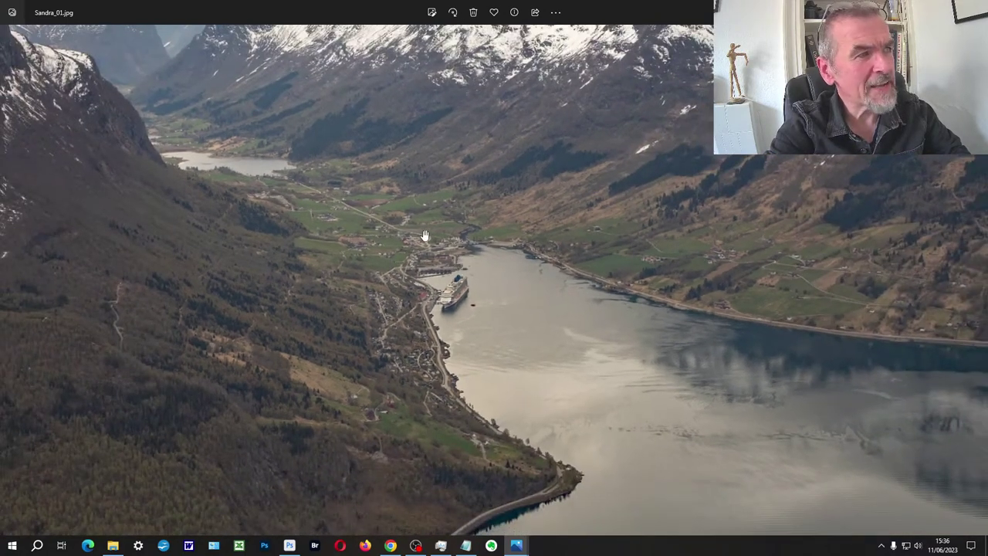
{"action": "scroll", "coordinate": [509, 158], "scroll_direction": "down", "scroll_amount": 3}
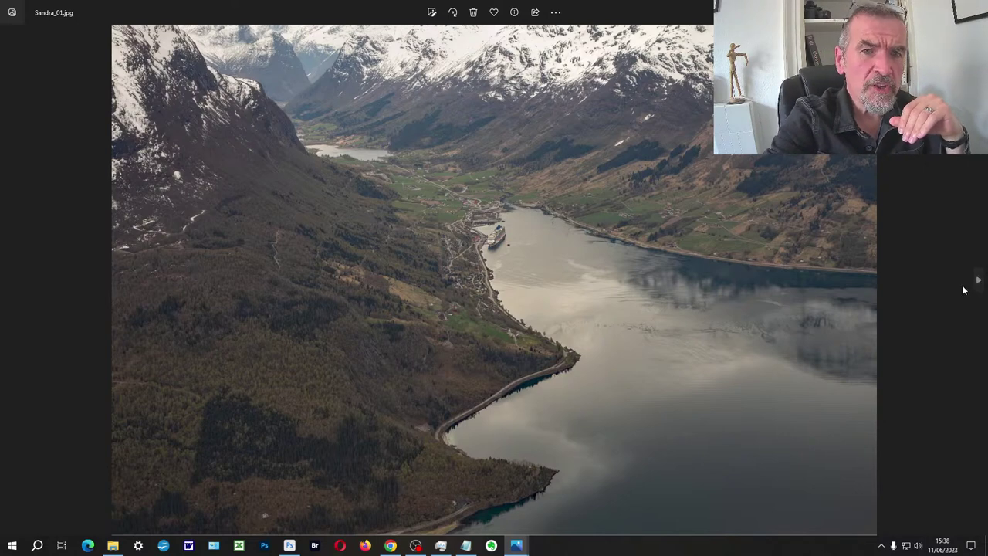
Show the black-and-white version of the fjord photo and examine its wooded hillside up close
{"action": "left_click", "coordinate": [977, 281]}
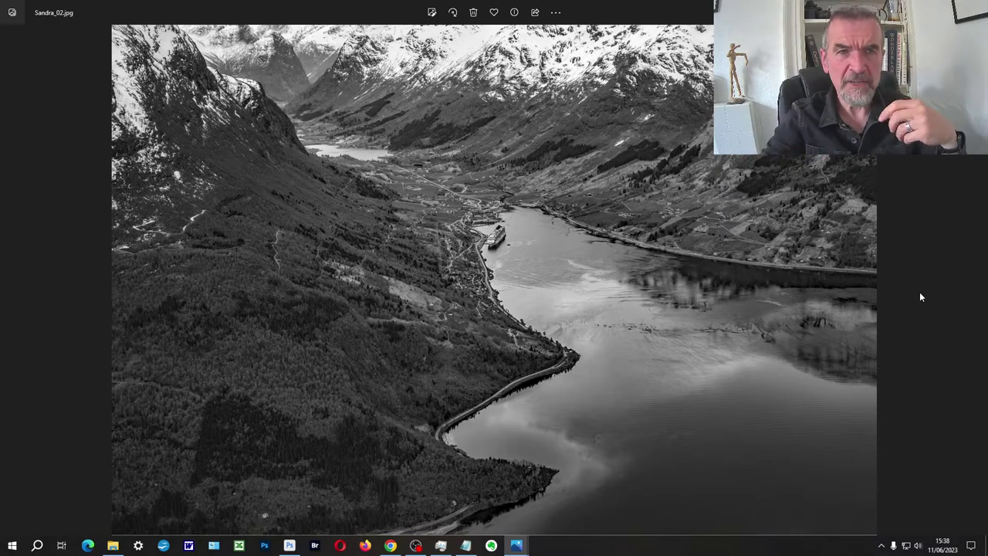
{"action": "scroll", "coordinate": [363, 318], "scroll_direction": "up", "scroll_amount": 3}
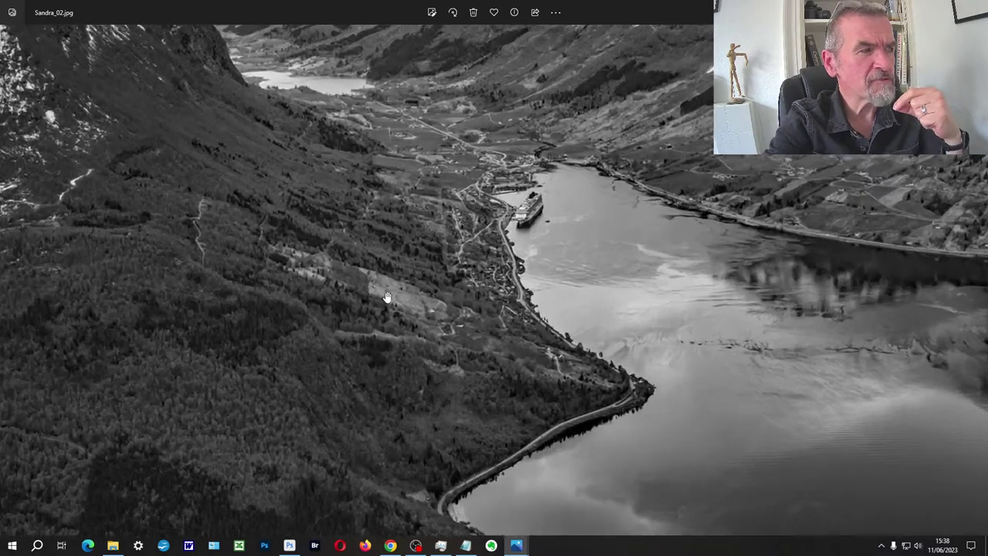
{"action": "scroll", "coordinate": [493, 353], "scroll_direction": "up", "scroll_amount": 2}
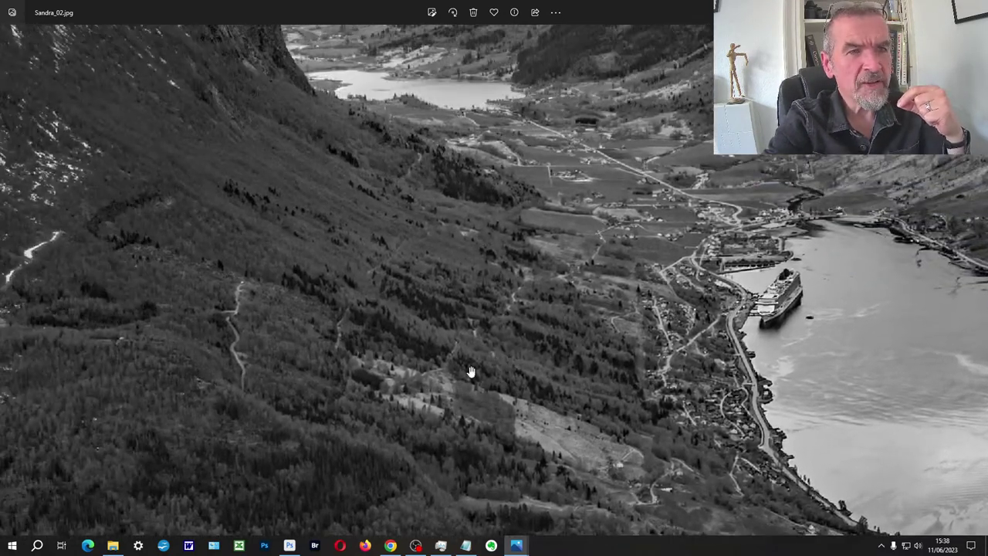
{"action": "scroll", "coordinate": [651, 397], "scroll_direction": "down", "scroll_amount": 1}
{"action": "scroll", "coordinate": [651, 397], "scroll_direction": "down", "scroll_amount": 2}
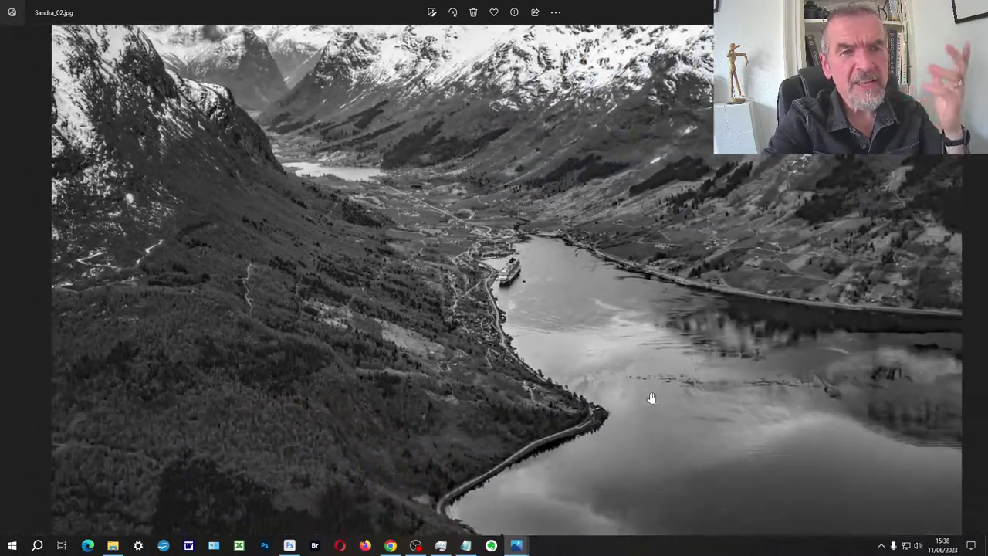
Return to the colour version of the fjord photo and examine the village and hillside beside the ship
{"action": "left_click", "coordinate": [11, 291]}
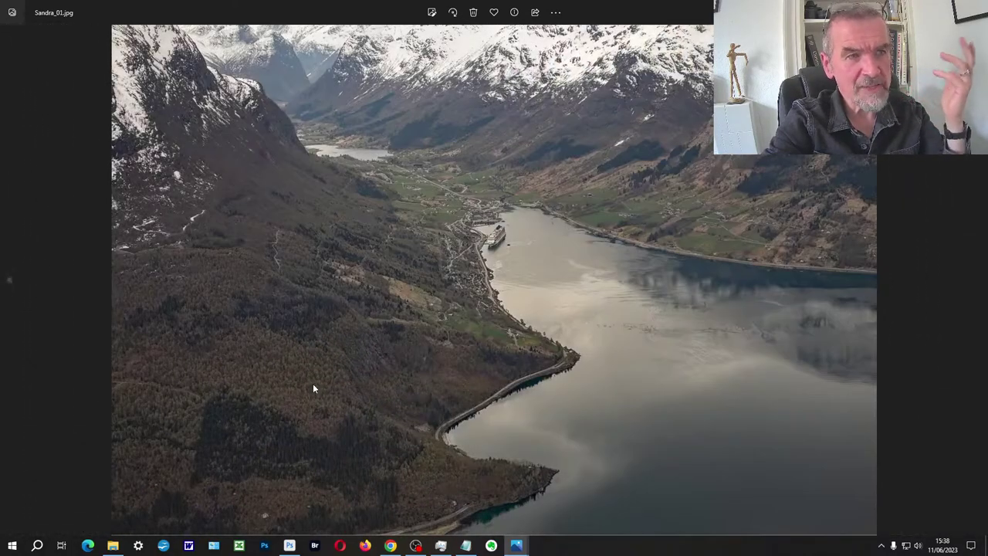
{"action": "scroll", "coordinate": [312, 389], "scroll_direction": "up", "scroll_amount": 3}
{"action": "left_click_drag", "start_coordinate": [443, 175], "coordinate": [463, 435]}
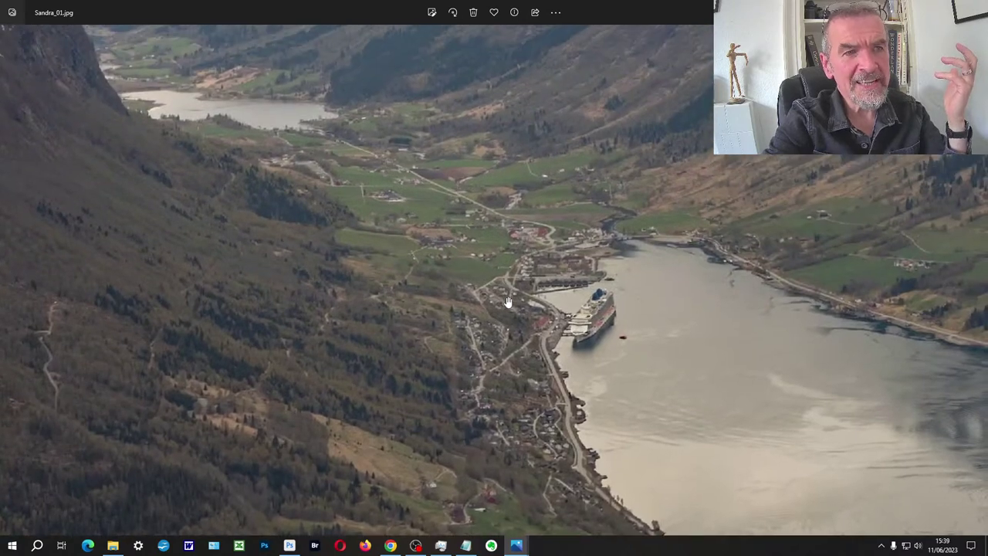
Examine the village, ship and hillside of the colour fjord photo up close, and return to the full view
{"action": "scroll", "coordinate": [507, 301], "scroll_direction": "up", "scroll_amount": 1}
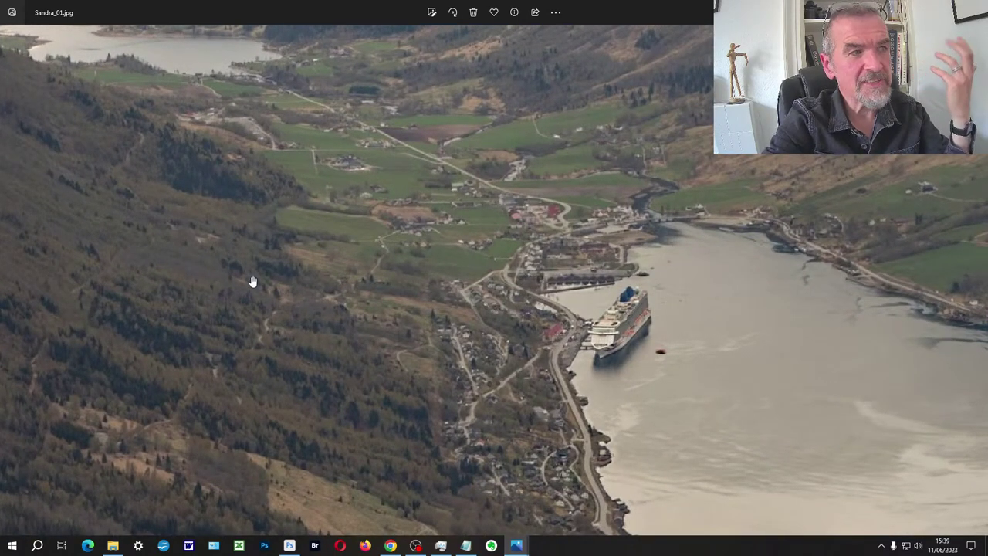
{"action": "scroll", "coordinate": [370, 345], "scroll_direction": "down", "scroll_amount": 4}
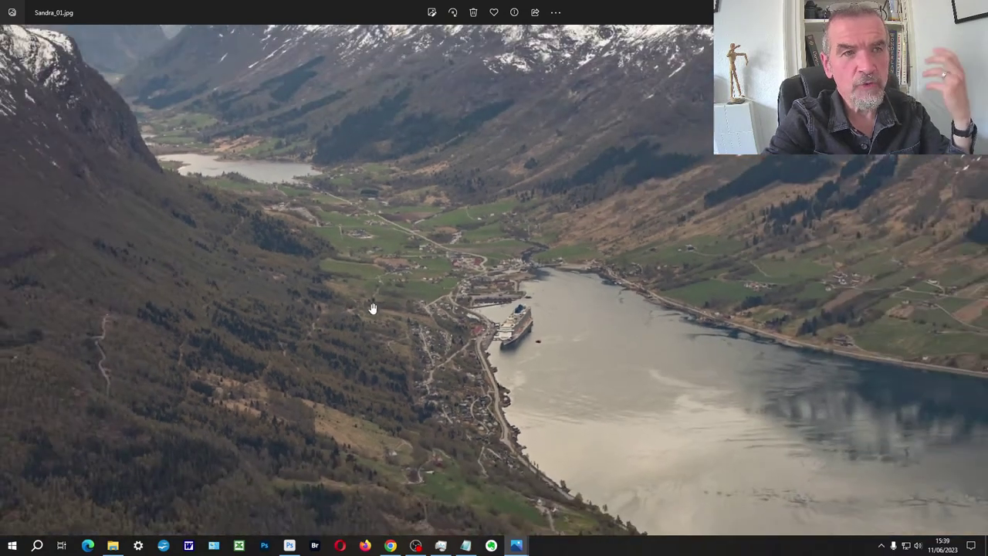
{"action": "scroll", "coordinate": [371, 308], "scroll_direction": "down", "scroll_amount": 1}
{"action": "scroll", "coordinate": [350, 371], "scroll_direction": "down", "scroll_amount": 2}
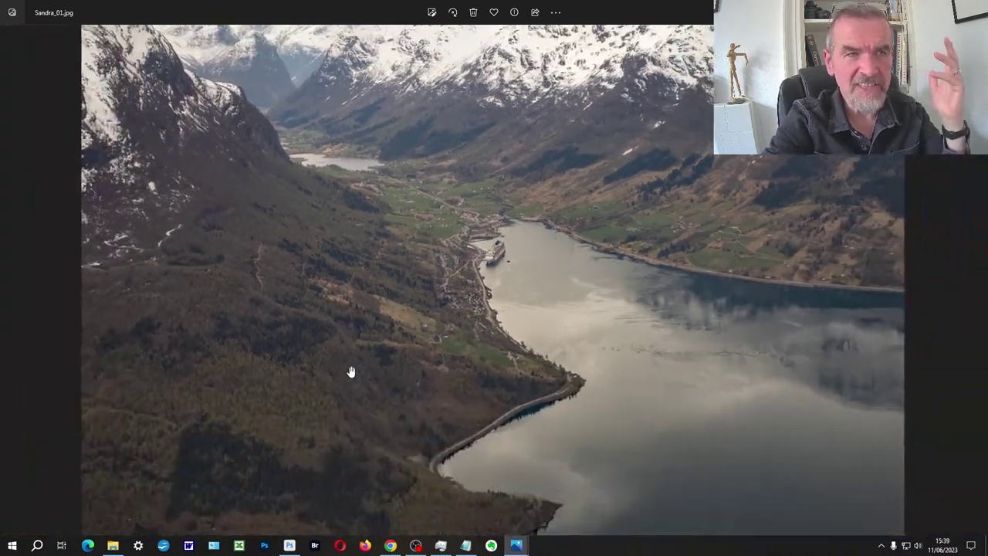
{"action": "scroll", "coordinate": [351, 372], "scroll_direction": "down", "scroll_amount": 1}
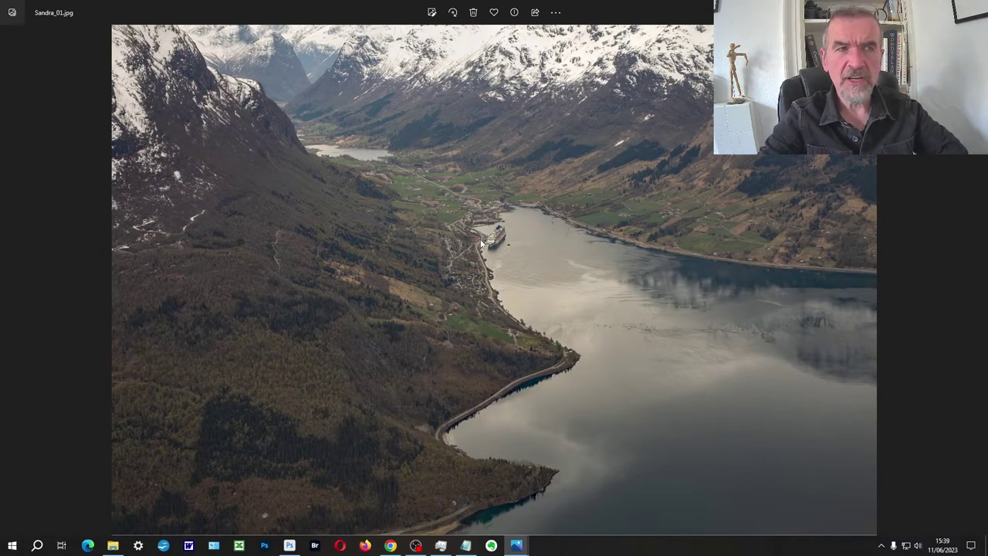
Open the colour fjord photo in Adobe Photoshop 2023
{"action": "right_click", "coordinate": [455, 175]}
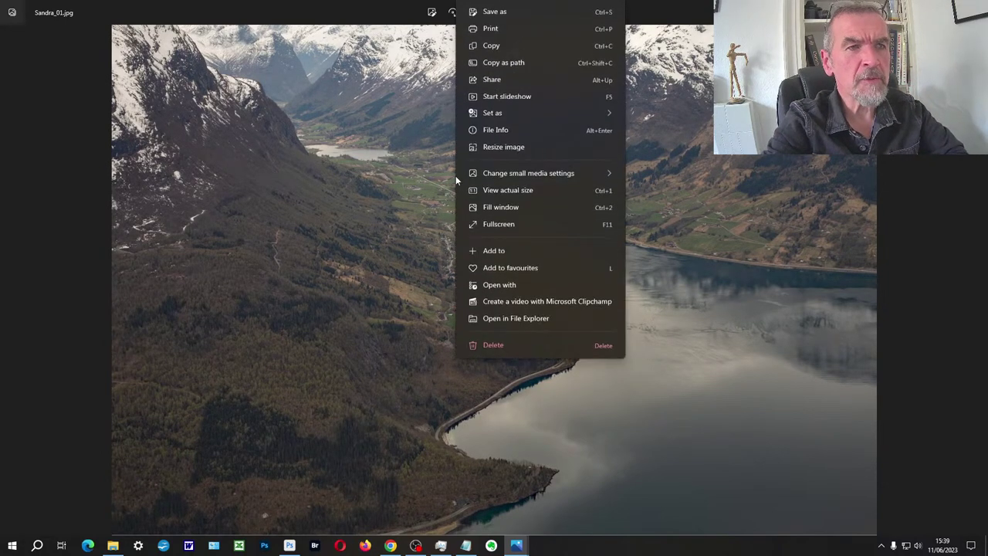
{"action": "left_click", "coordinate": [494, 289]}
{"action": "left_click", "coordinate": [496, 243]}
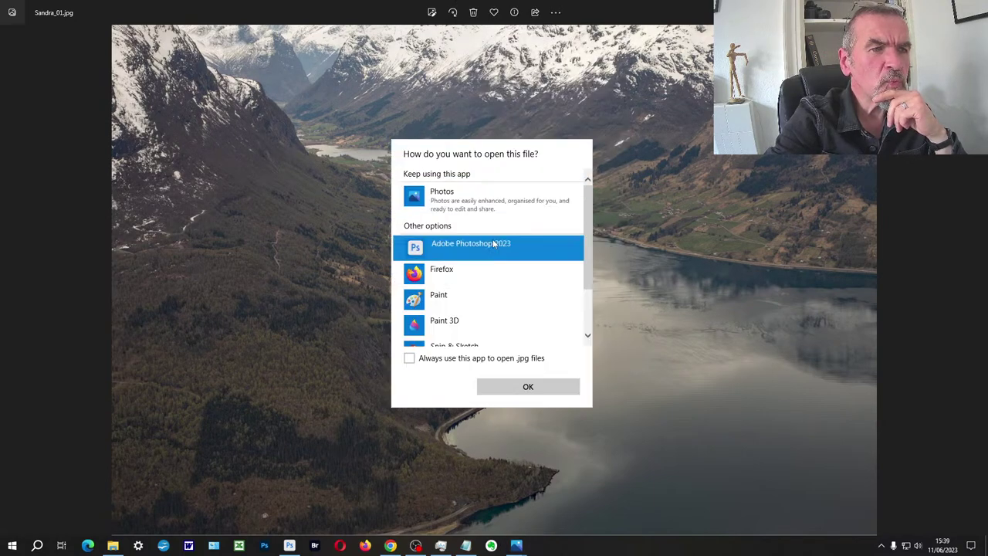
{"action": "left_click", "coordinate": [527, 388]}
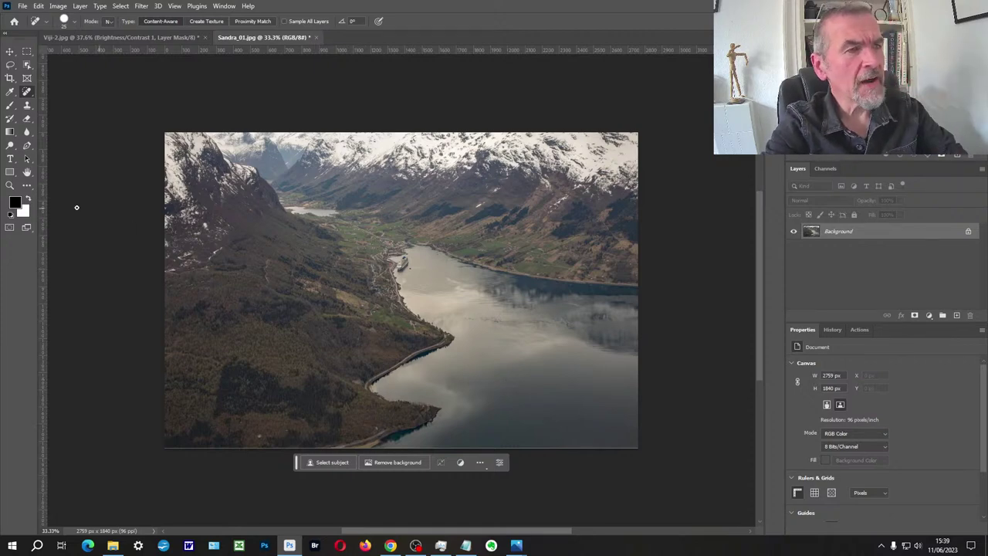
Add a Levels adjustment layer above the fjord photo with the black input level at 14, and hide the layer
{"action": "left_click", "coordinate": [10, 185]}
{"action": "left_click", "coordinate": [424, 284]}
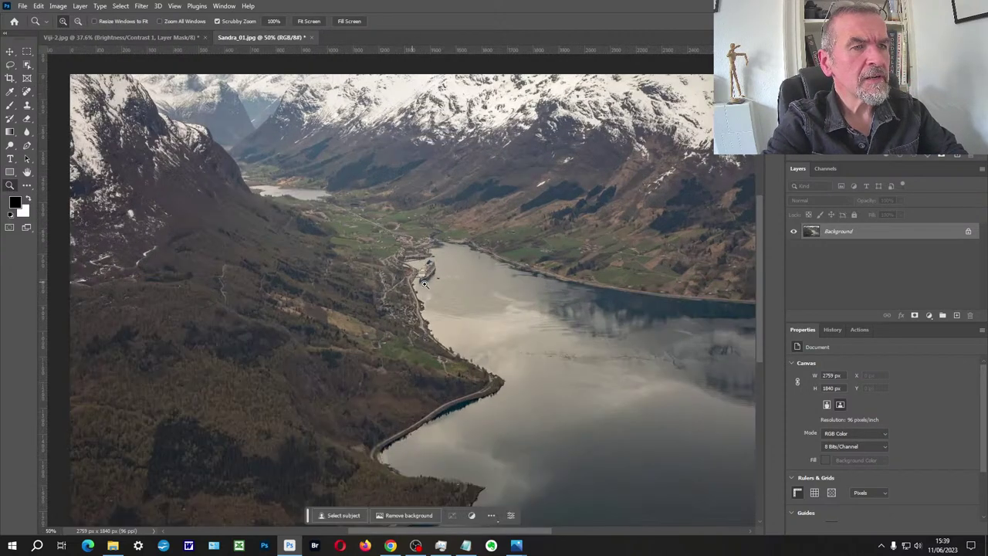
{"action": "scroll", "coordinate": [423, 284], "scroll_direction": "down", "scroll_amount": 1}
{"action": "left_click_drag", "start_coordinate": [423, 284], "coordinate": [409, 265]}
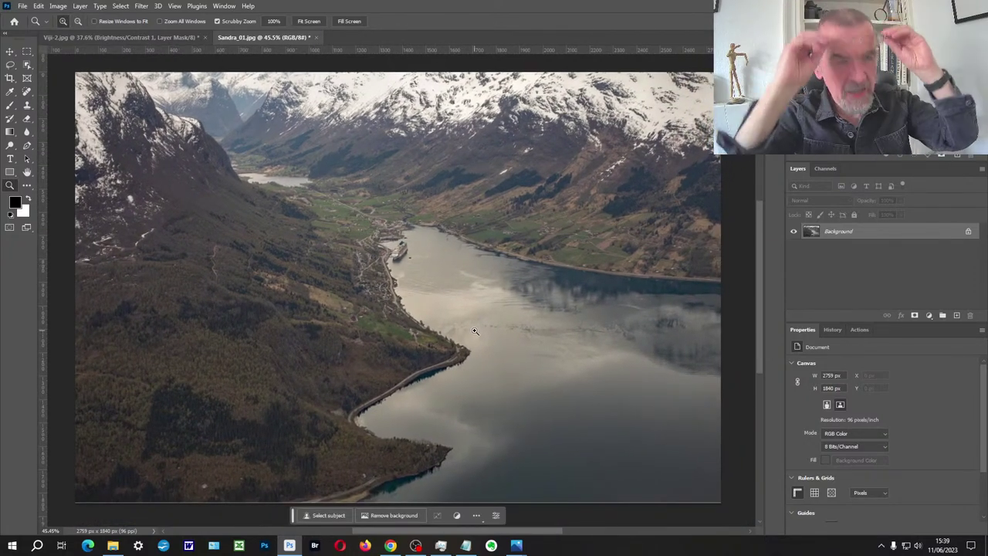
{"action": "left_click", "coordinate": [928, 315]}
{"action": "left_click", "coordinate": [923, 369]}
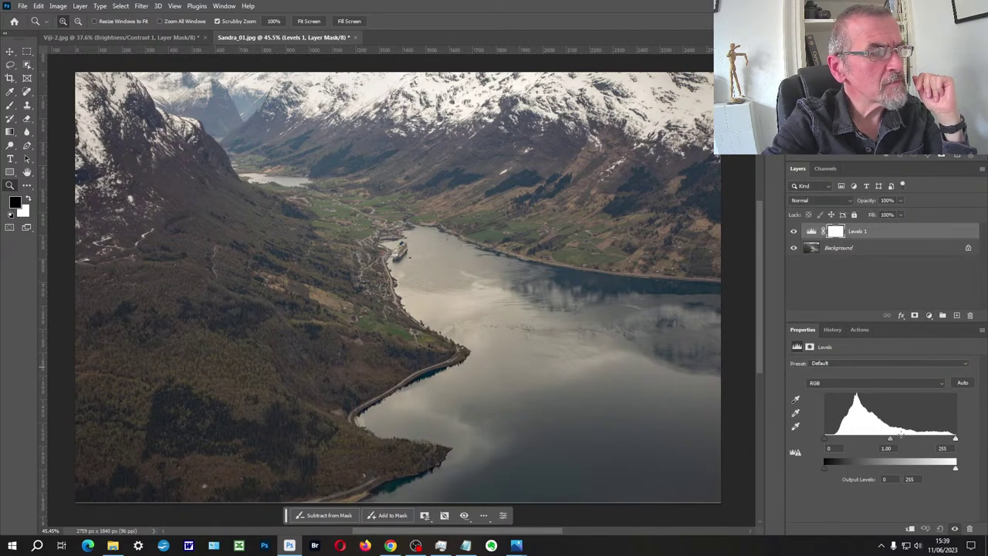
{"action": "mouse_move", "coordinate": [822, 437]}
{"action": "left_mouse_down"}
{"action": "mouse_move", "coordinate": [835, 438]}
{"action": "mouse_move", "coordinate": [820, 434]}
{"action": "left_mouse_up"}
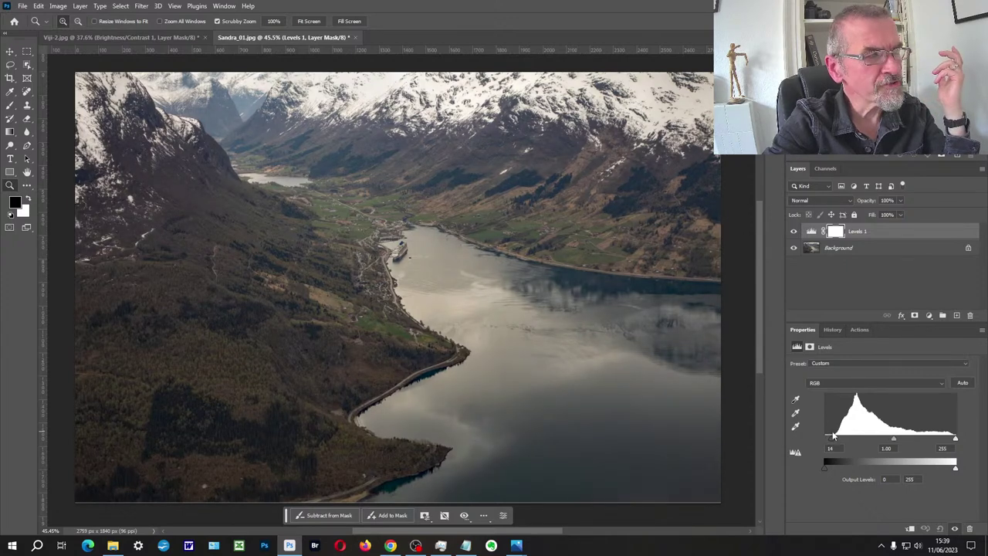
{"action": "left_click", "coordinate": [793, 231]}
Duplicate the Background layer and open the Camera Raw Filter on the copy
{"action": "left_click", "coordinate": [838, 248]}
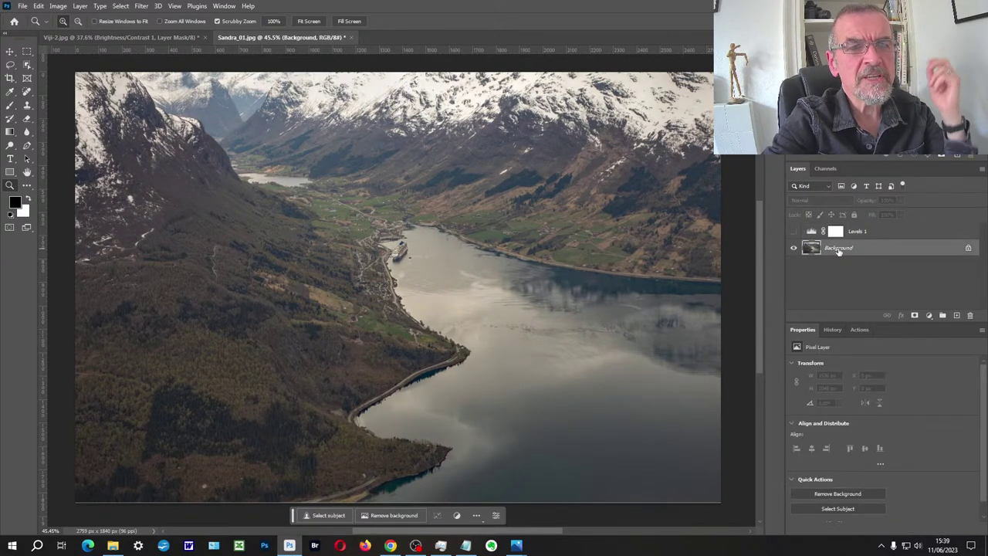
{"action": "key", "text": "ctrl+j"}
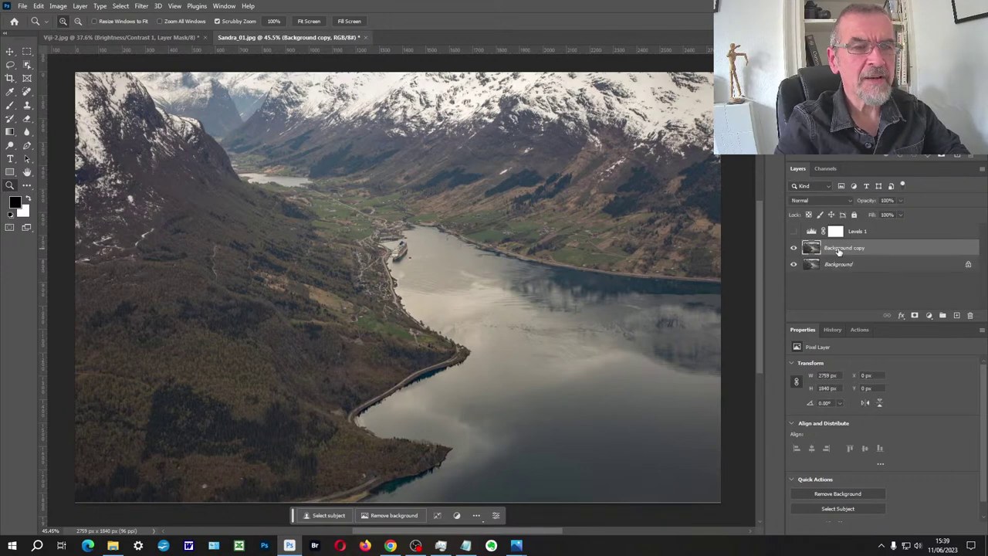
{"action": "left_click", "coordinate": [140, 6]}
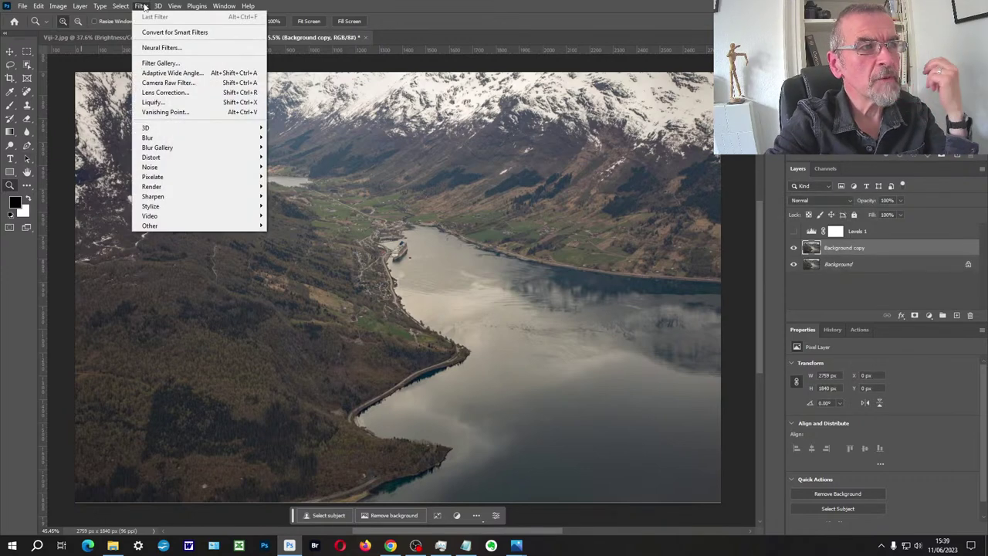
{"action": "left_click", "coordinate": [143, 82]}
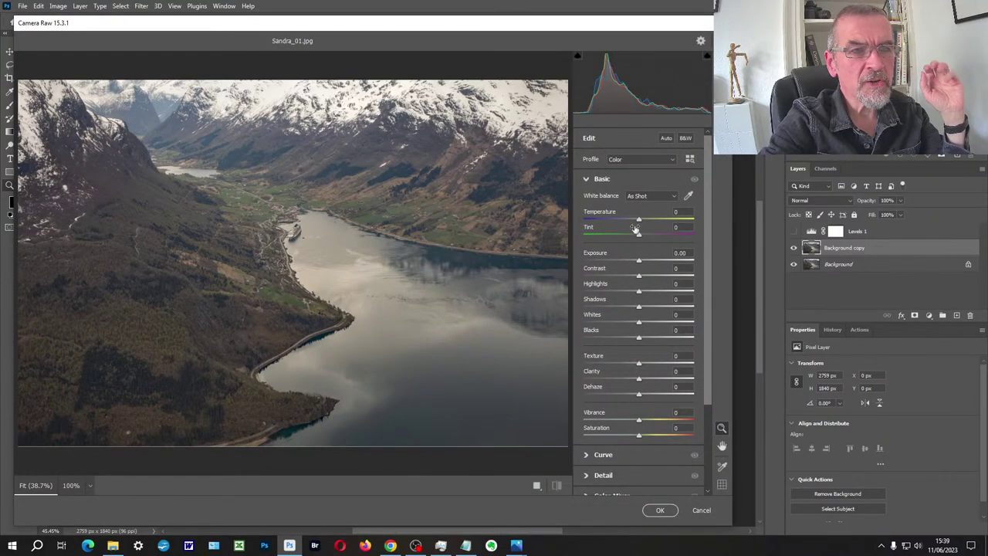
Apply the Auto tone settings, and refine them with Highlights -53, Shadows +30, Blacks -28 and Contrast +82
{"action": "left_click", "coordinate": [666, 138]}
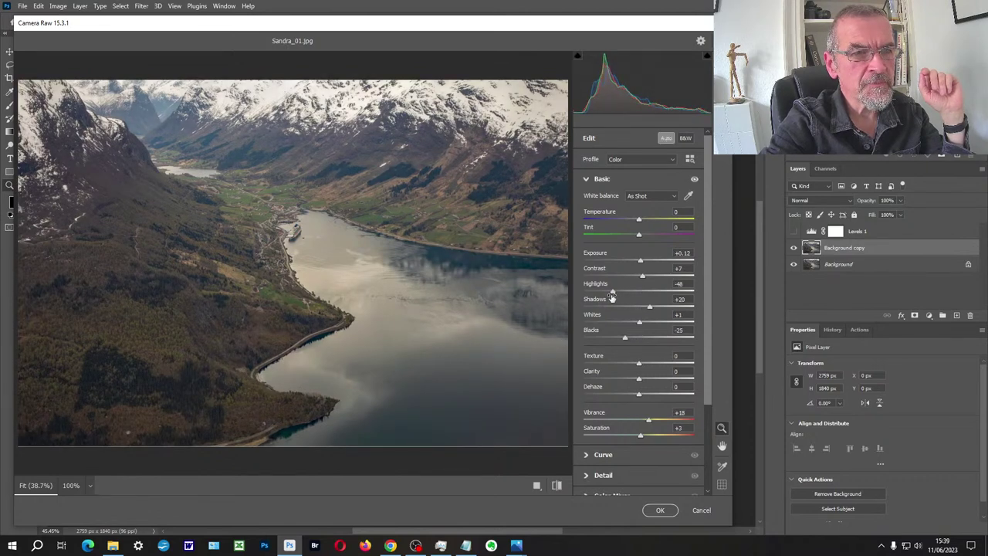
{"action": "left_click_drag", "start_coordinate": [612, 291], "coordinate": [658, 309]}
{"action": "left_click_drag", "start_coordinate": [625, 337], "coordinate": [624, 338]}
{"action": "left_click_drag", "start_coordinate": [643, 278], "coordinate": [680, 278]}
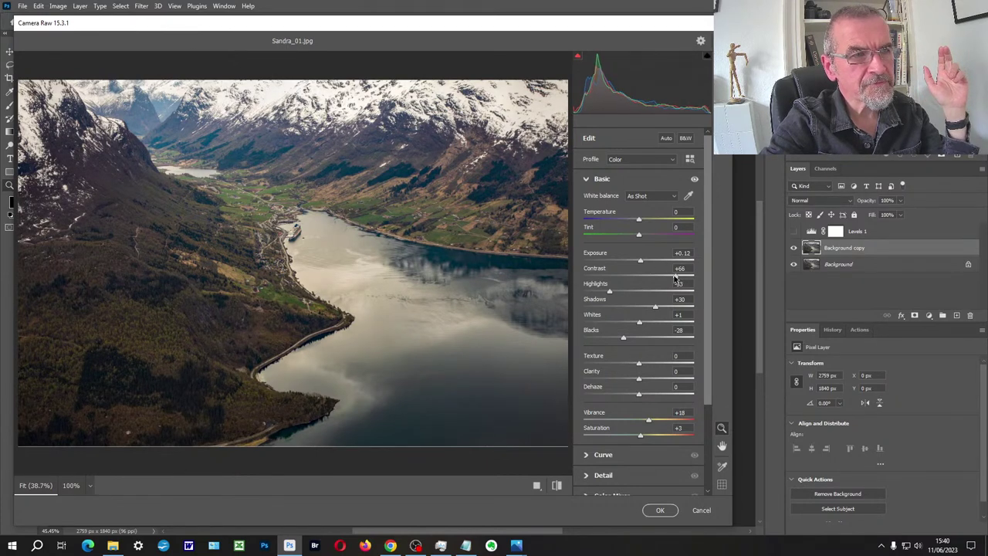
{"action": "left_click_drag", "start_coordinate": [679, 276], "coordinate": [684, 277]}
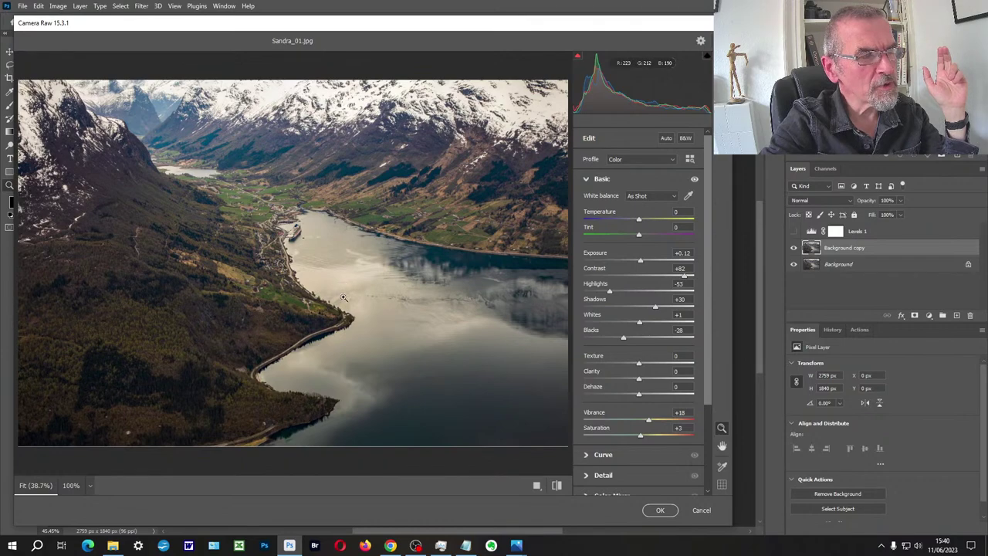
Try a Clarity of +5 on the fjord photo and reset it to 0
{"action": "left_click_drag", "start_coordinate": [345, 298], "coordinate": [353, 235]}
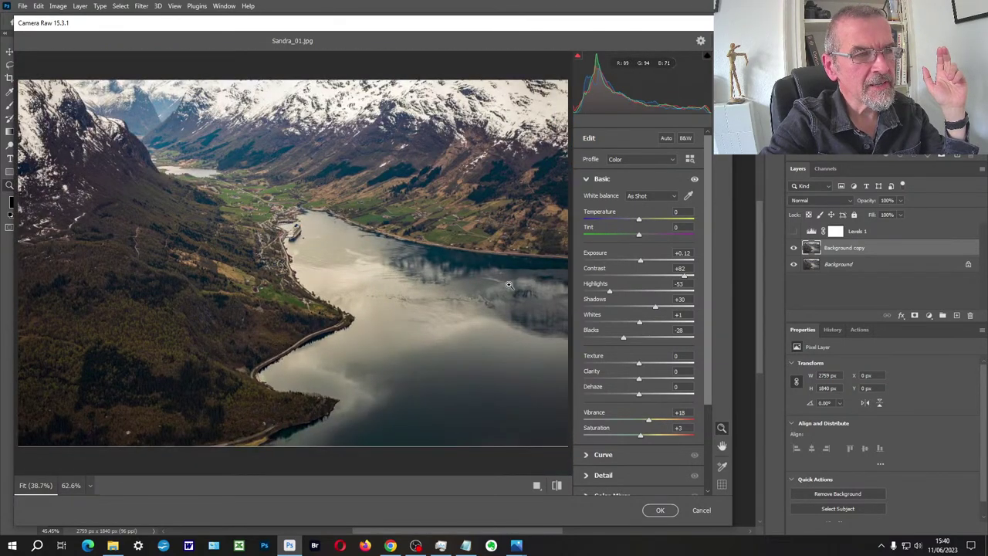
{"action": "mouse_move", "coordinate": [639, 380]}
{"action": "left_mouse_down"}
{"action": "mouse_move", "coordinate": [670, 380]}
{"action": "mouse_move", "coordinate": [600, 384]}
{"action": "mouse_move", "coordinate": [710, 383]}
{"action": "mouse_move", "coordinate": [641, 383]}
{"action": "left_mouse_up"}
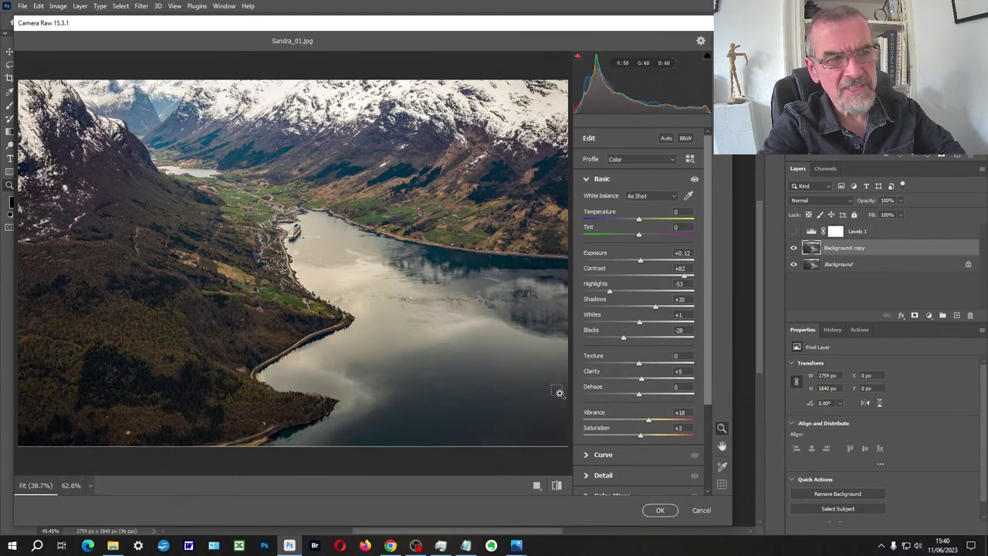
{"action": "double_click", "coordinate": [640, 378]}
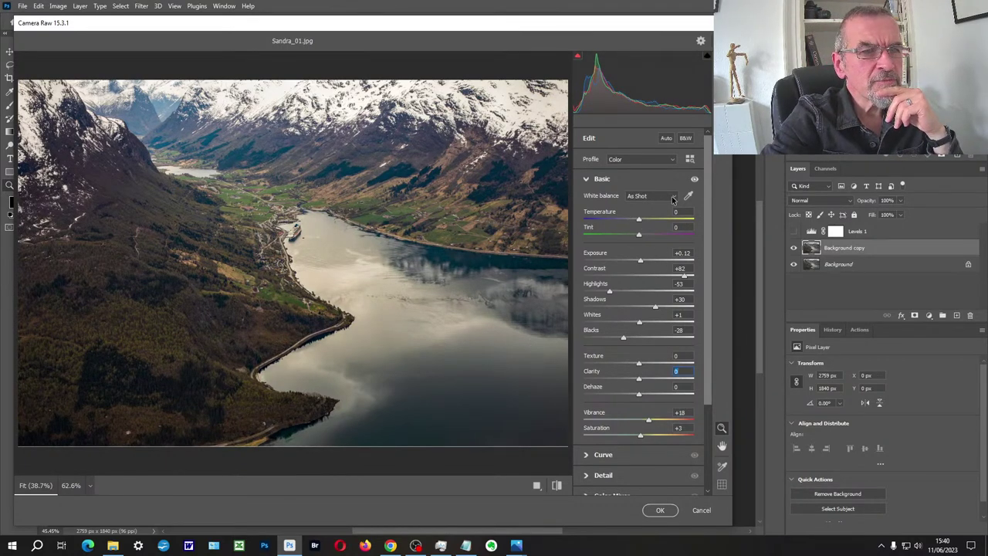
Try the Auto white balance and a cooler Temperature, and restore the As Shot white balance
{"action": "left_click", "coordinate": [672, 198]}
{"action": "left_click", "coordinate": [664, 207]}
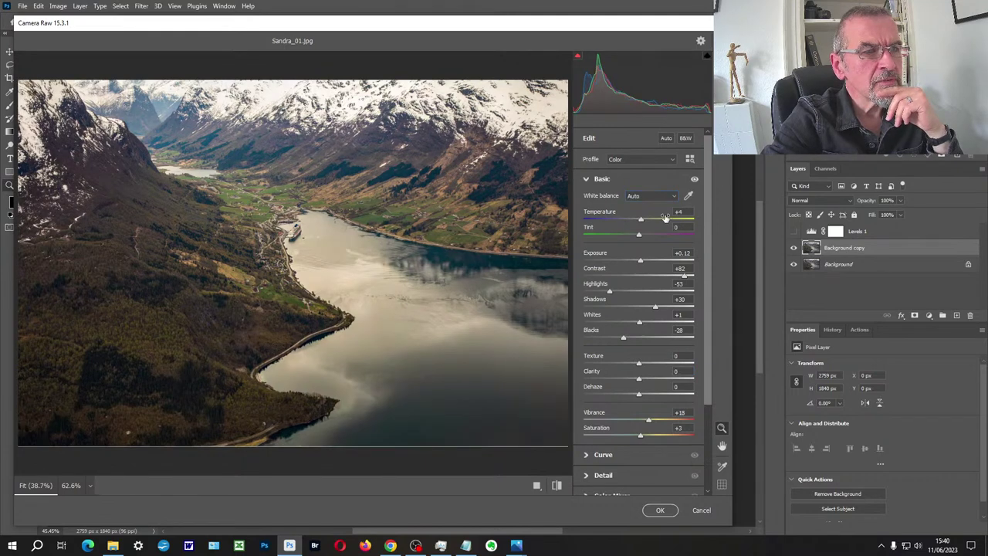
{"action": "double_click", "coordinate": [661, 219]}
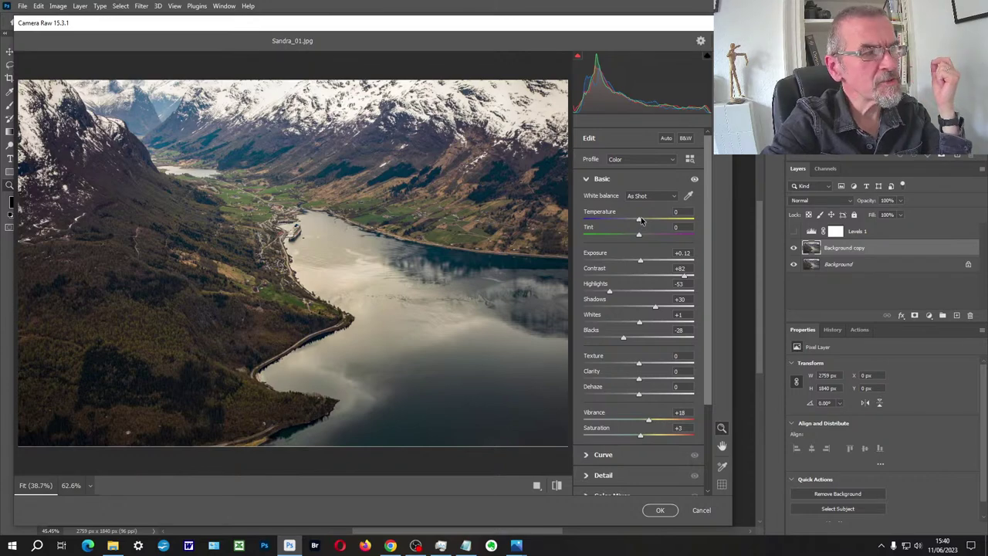
{"action": "mouse_move", "coordinate": [638, 221]}
{"action": "left_mouse_down"}
{"action": "mouse_move", "coordinate": [656, 221]}
{"action": "mouse_move", "coordinate": [614, 222]}
{"action": "mouse_move", "coordinate": [653, 224]}
{"action": "mouse_move", "coordinate": [634, 223]}
{"action": "left_mouse_up"}
{"action": "double_click", "coordinate": [638, 231]}
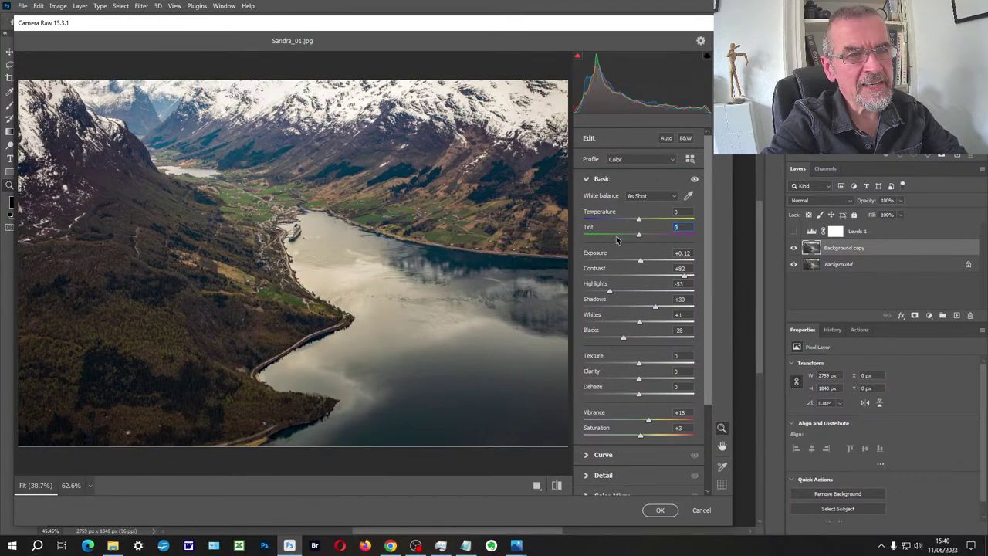
Set the Tint to +8 and apply the Camera Raw adjustments to the duplicated layer
{"action": "mouse_move", "coordinate": [639, 237]}
{"action": "left_mouse_down"}
{"action": "mouse_move", "coordinate": [610, 237]}
{"action": "mouse_move", "coordinate": [667, 238]}
{"action": "mouse_move", "coordinate": [645, 236]}
{"action": "left_mouse_up"}
{"action": "double_click", "coordinate": [668, 238]}
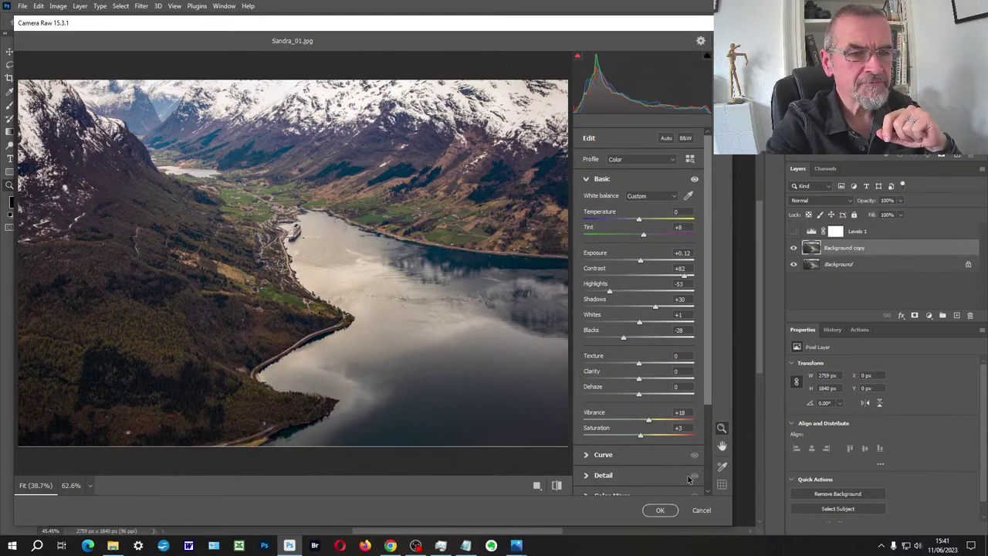
{"action": "left_click", "coordinate": [660, 510]}
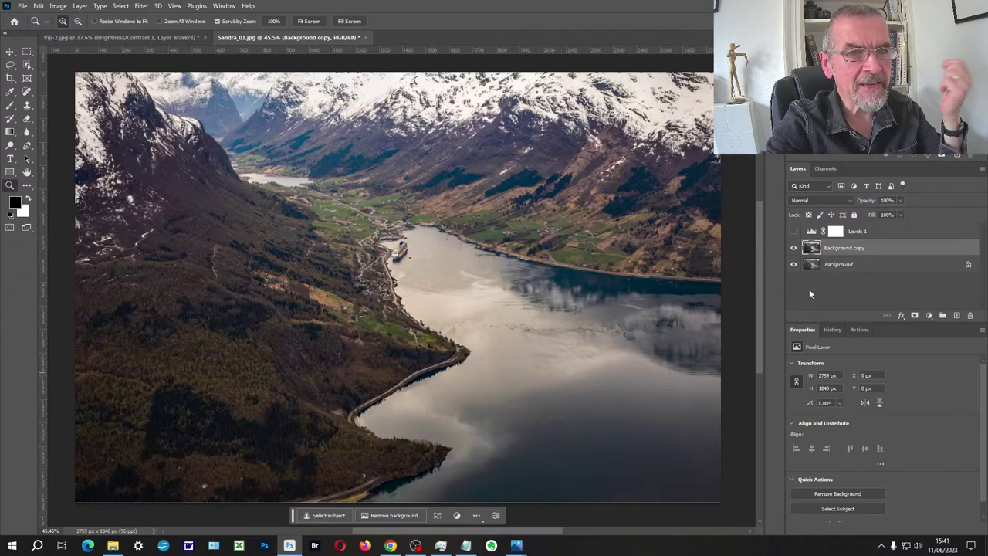
Compare the fjord photo with and without the Camera Raw edits by toggling the visibility of the duplicated layer
{"action": "left_click", "coordinate": [795, 248]}
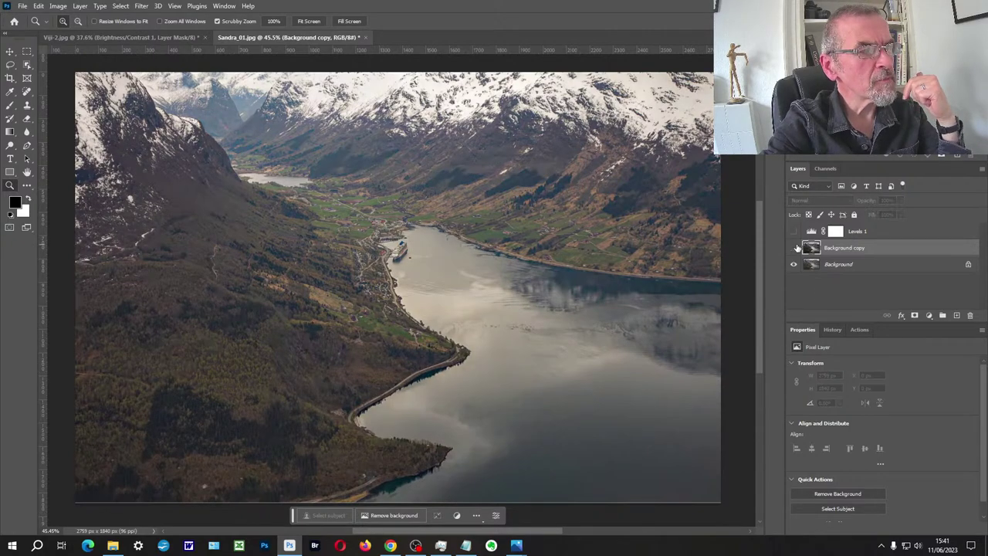
{"action": "left_click", "coordinate": [795, 248]}
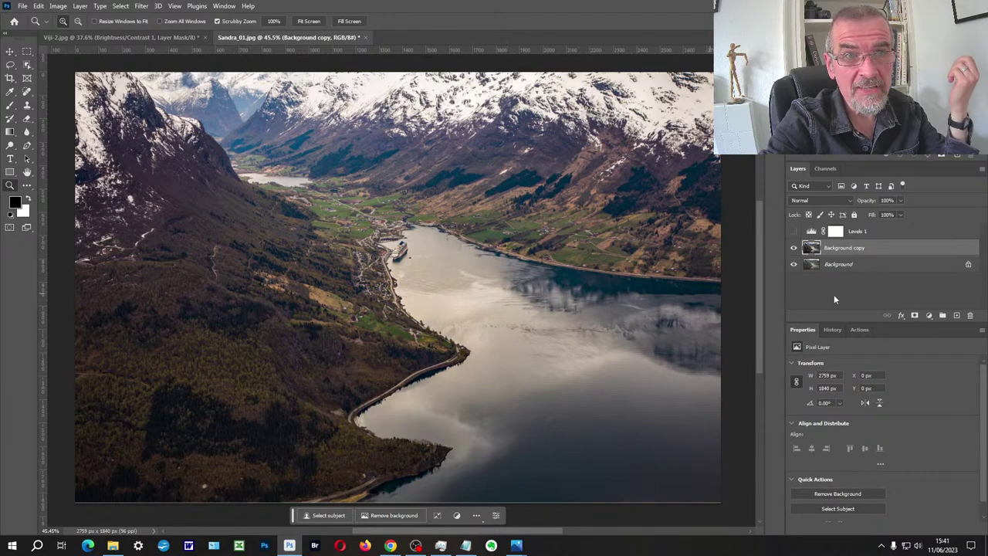
{"action": "left_click", "coordinate": [928, 316]}
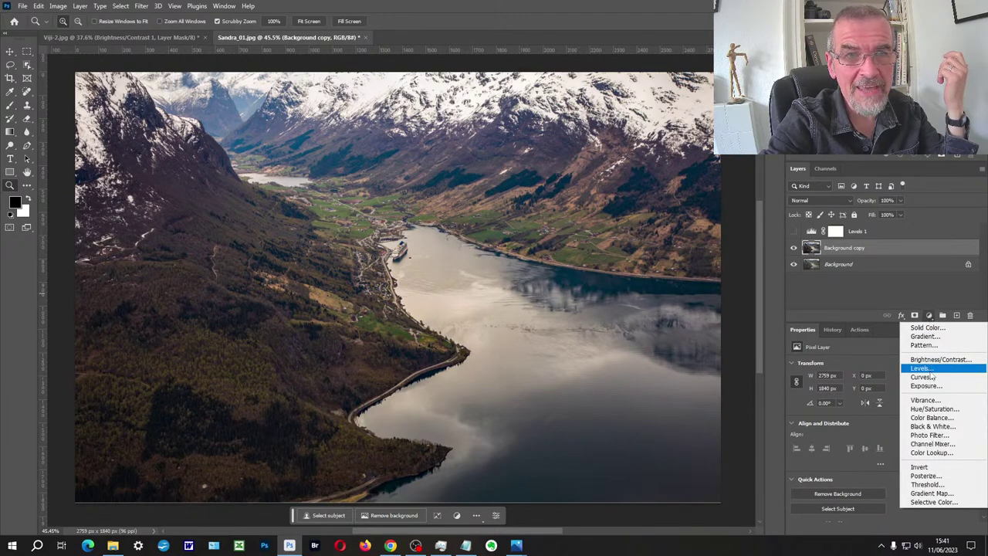
{"action": "left_click", "coordinate": [807, 275]}
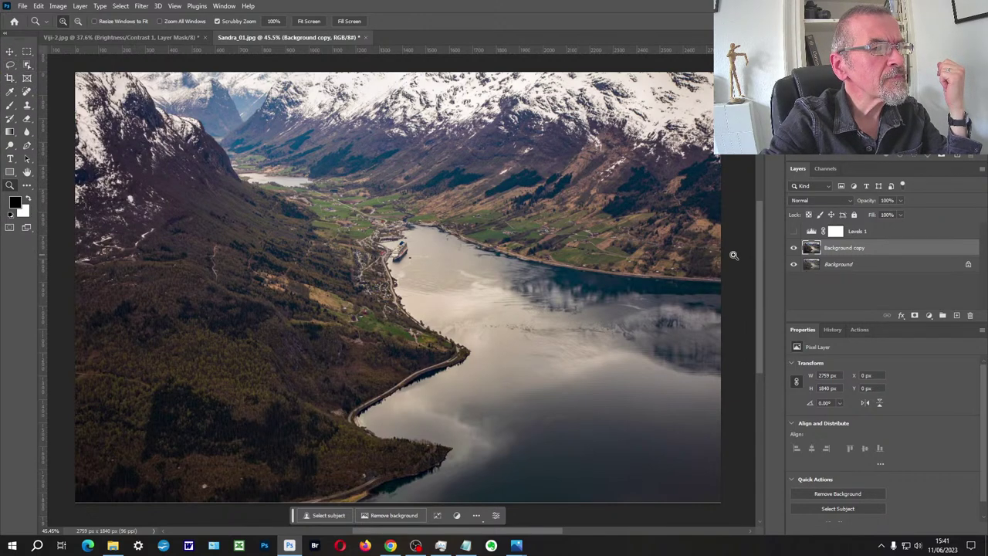
Add a second Levels adjustment layer above the edited copy with the black output level at 72, and hide the layer
{"action": "left_click", "coordinate": [929, 317]}
{"action": "left_click", "coordinate": [929, 367]}
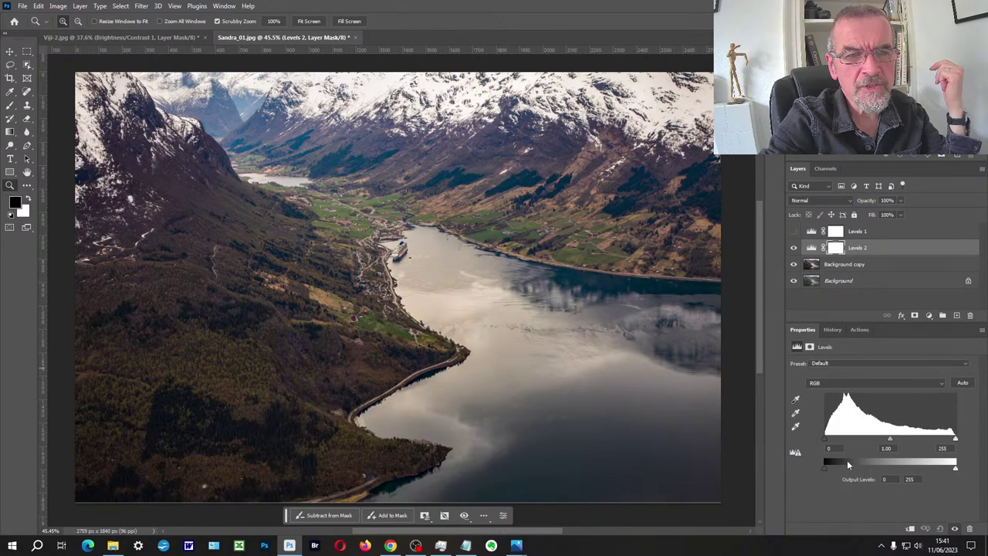
{"action": "mouse_move", "coordinate": [823, 438]}
{"action": "left_mouse_down"}
{"action": "mouse_move", "coordinate": [848, 438]}
{"action": "mouse_move", "coordinate": [824, 438]}
{"action": "left_mouse_up"}
{"action": "mouse_move", "coordinate": [957, 440]}
{"action": "left_mouse_down"}
{"action": "mouse_move", "coordinate": [936, 438]}
{"action": "mouse_move", "coordinate": [955, 438]}
{"action": "left_mouse_up"}
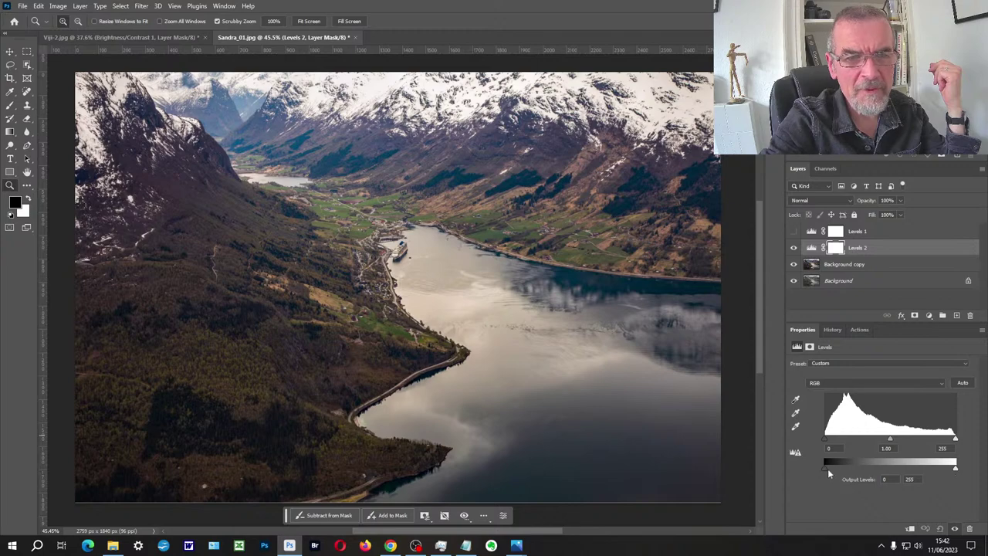
{"action": "left_click_drag", "start_coordinate": [828, 468], "coordinate": [852, 470]}
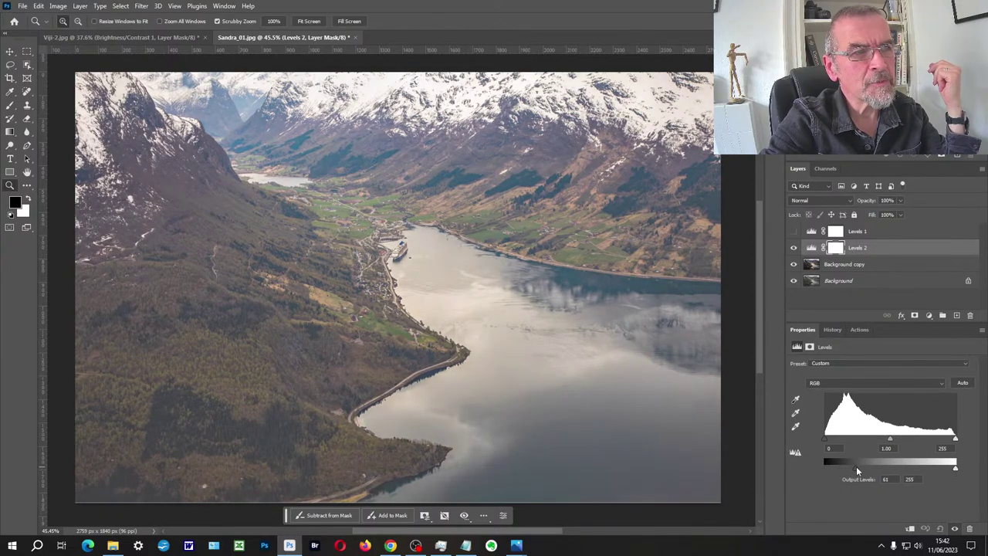
{"action": "left_click_drag", "start_coordinate": [856, 466], "coordinate": [855, 467]}
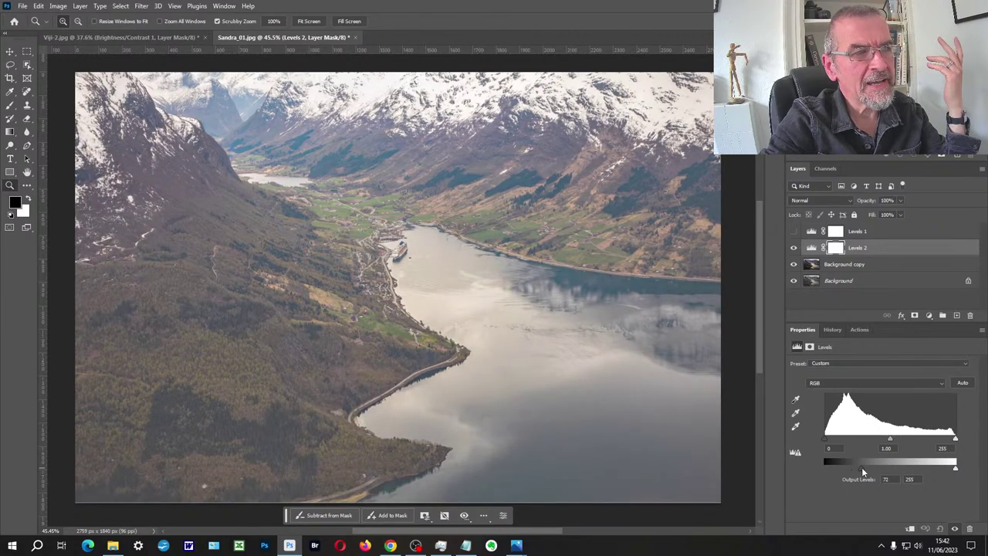
{"action": "left_click", "coordinate": [793, 247]}
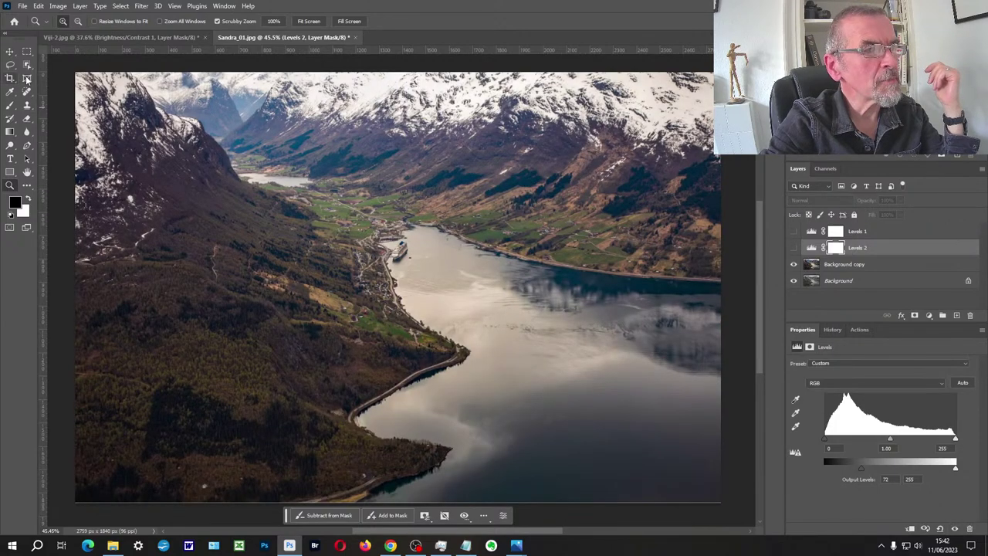
Select the foreground hillsides and the fjord water with the Quick Selection tool, leaving out the distant mountains
{"action": "left_click", "coordinate": [27, 65]}
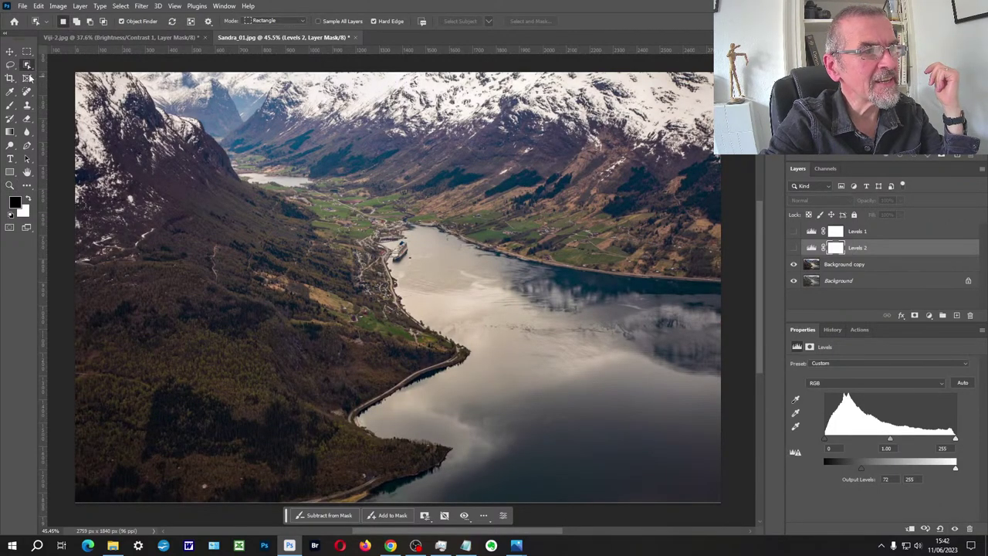
{"action": "right_click", "coordinate": [27, 65]}
{"action": "left_click", "coordinate": [65, 74]}
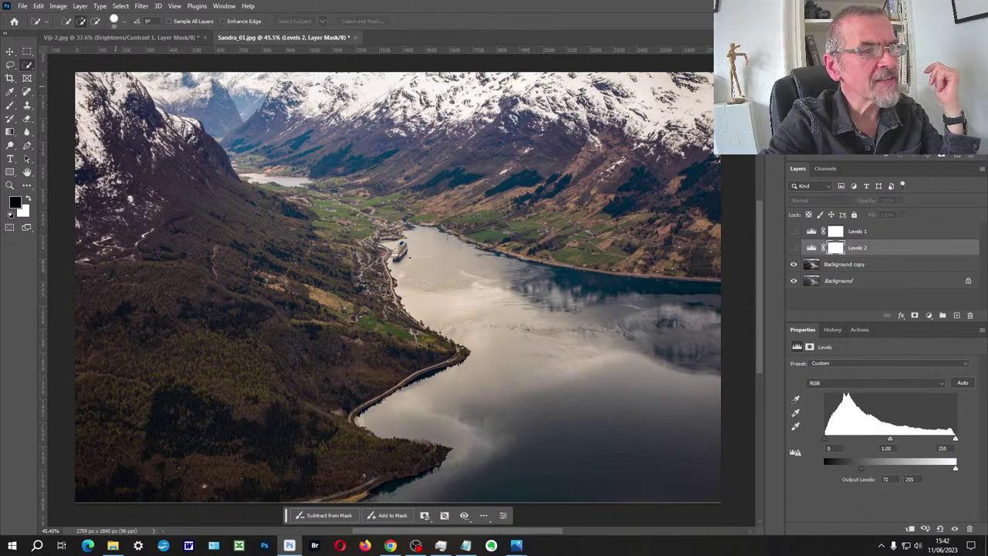
{"action": "mouse_move", "coordinate": [124, 99]}
{"action": "left_mouse_down"}
{"action": "mouse_move", "coordinate": [143, 139]}
{"action": "mouse_move", "coordinate": [198, 169]}
{"action": "left_mouse_up"}
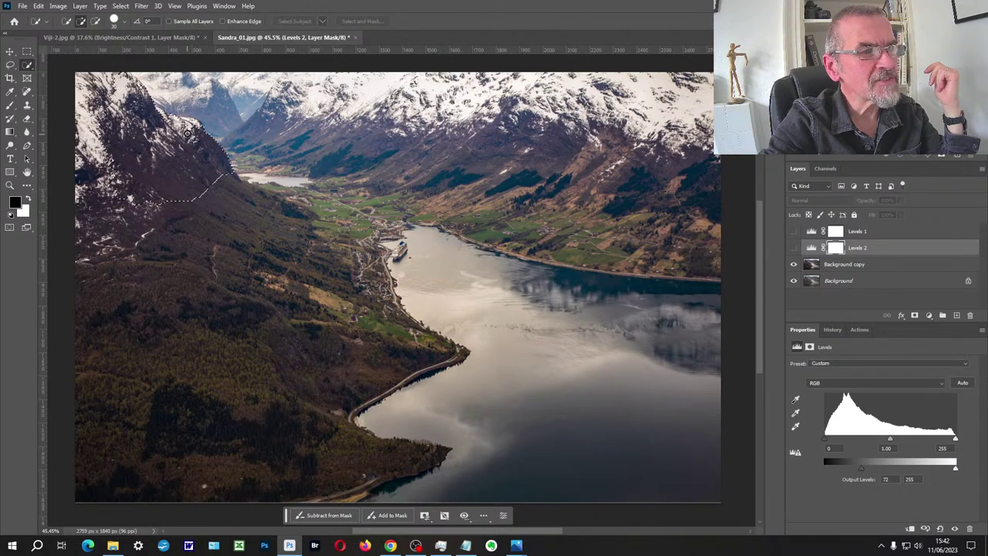
{"action": "mouse_move", "coordinate": [187, 132]}
{"action": "left_mouse_down"}
{"action": "mouse_move", "coordinate": [238, 193]}
{"action": "mouse_move", "coordinate": [272, 184]}
{"action": "mouse_move", "coordinate": [468, 222]}
{"action": "mouse_move", "coordinate": [564, 205]}
{"action": "mouse_move", "coordinate": [696, 131]}
{"action": "mouse_move", "coordinate": [726, 214]}
{"action": "mouse_move", "coordinate": [700, 516]}
{"action": "mouse_move", "coordinate": [438, 437]}
{"action": "mouse_move", "coordinate": [77, 390]}
{"action": "mouse_move", "coordinate": [94, 362]}
{"action": "left_mouse_up"}
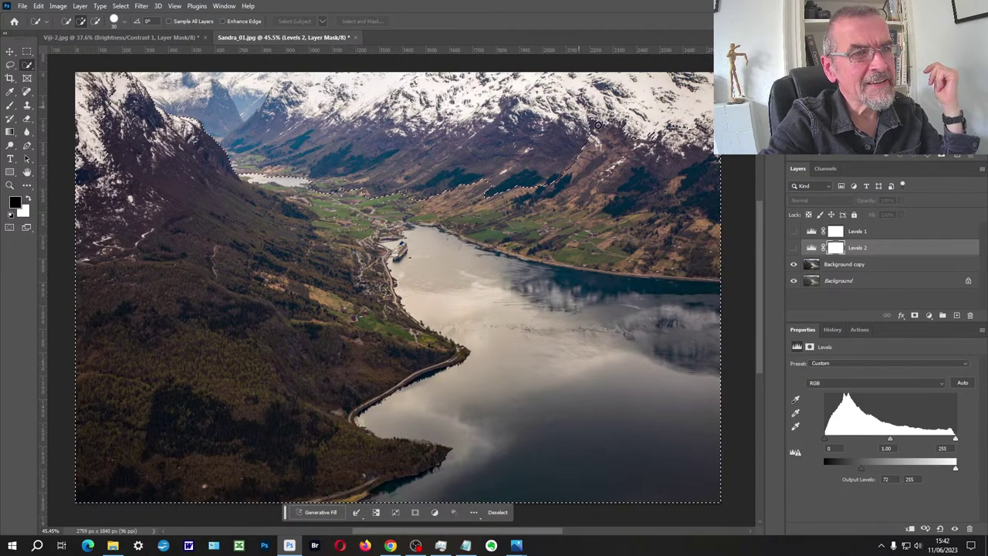
Show the Levels 2 layer and paint its mask black inside the selection over the hillsides and water with an 1100 px brush
{"action": "left_click", "coordinate": [794, 248]}
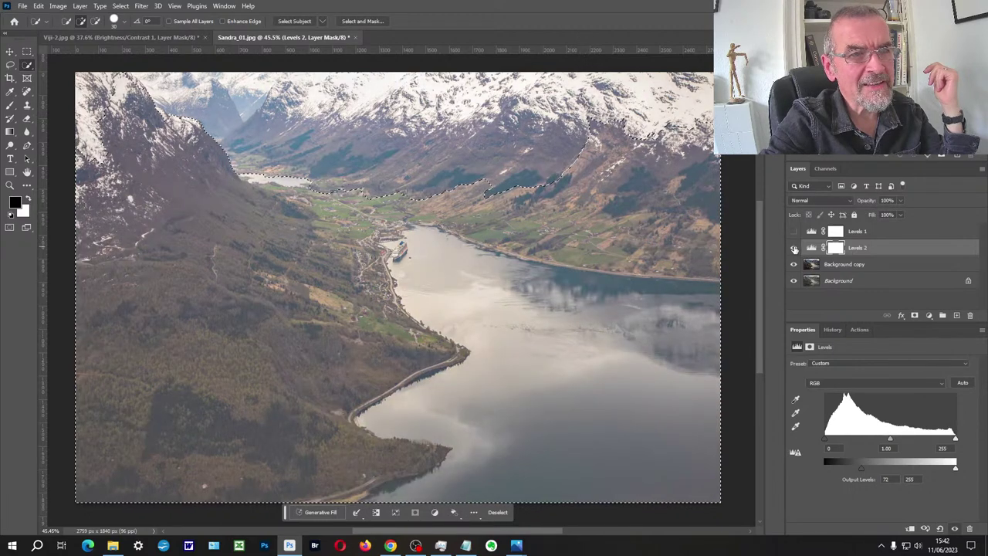
{"action": "left_click", "coordinate": [10, 105]}
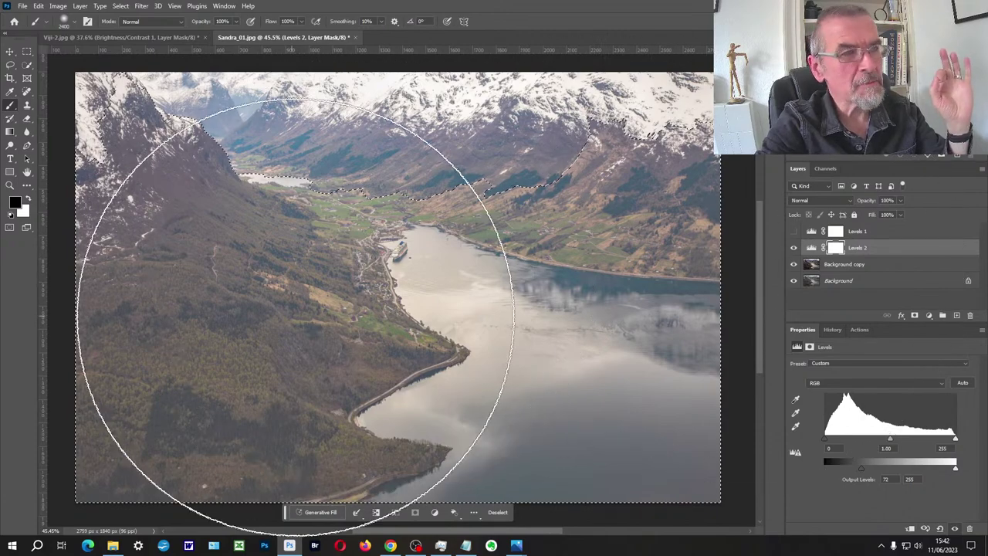
{"action": "key", "text": "bracketleft"}
{"action": "key", "text": "bracketleft"}
{"action": "key", "text": "bracketleft"}
{"action": "key", "text": "bracketleft"}
{"action": "key", "text": "bracketleft"}
{"action": "key", "text": "bracketleft"}
{"action": "key", "text": "bracketleft"}
{"action": "key", "text": "bracketleft"}
{"action": "key", "text": "bracketleft"}
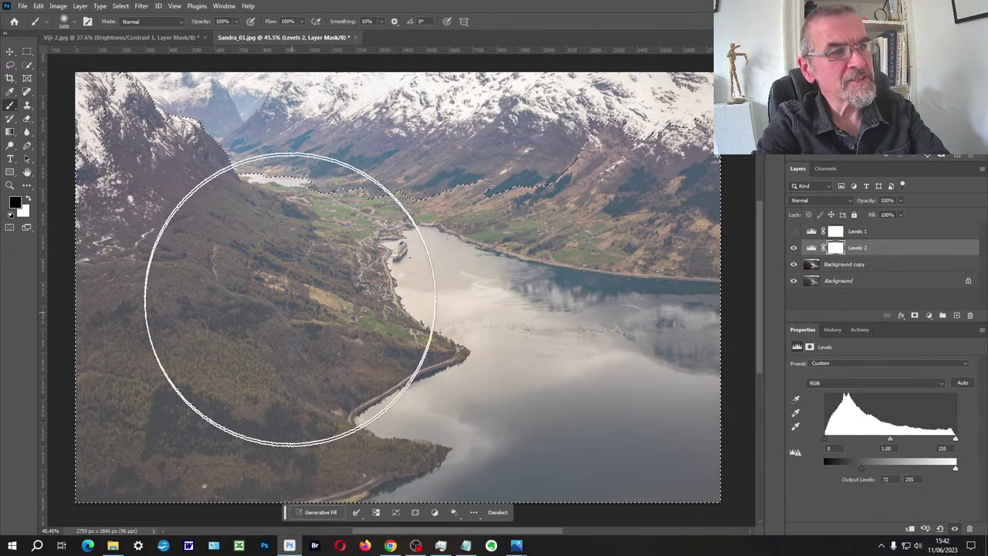
{"action": "key", "text": "bracketleft"}
{"action": "key", "text": "bracketleft"}
{"action": "key", "text": "bracketleft"}
{"action": "key", "text": "bracketleft"}
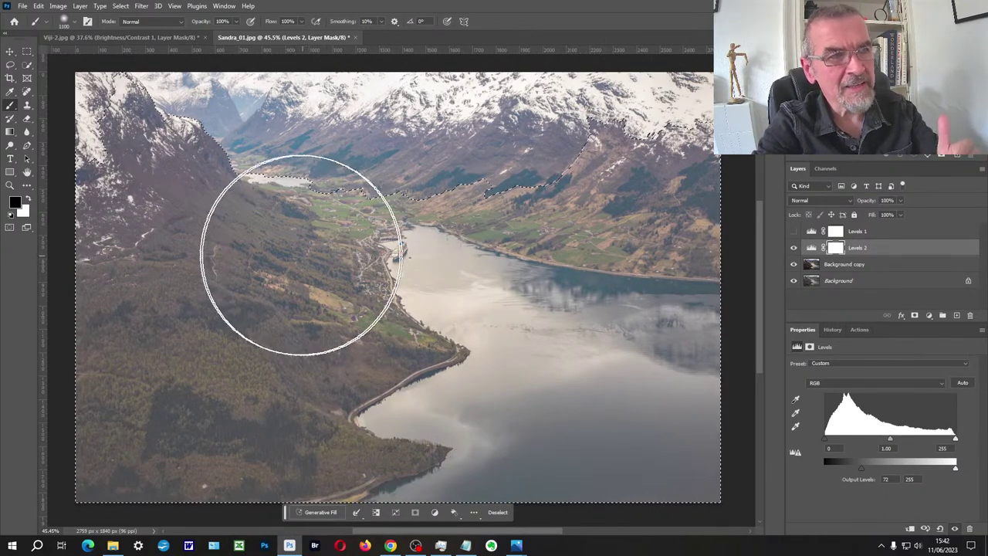
{"action": "mouse_move", "coordinate": [298, 253]}
{"action": "left_mouse_down"}
{"action": "mouse_move", "coordinate": [242, 244]}
{"action": "mouse_move", "coordinate": [155, 203]}
{"action": "mouse_move", "coordinate": [126, 278]}
{"action": "mouse_move", "coordinate": [340, 297]}
{"action": "left_mouse_up"}
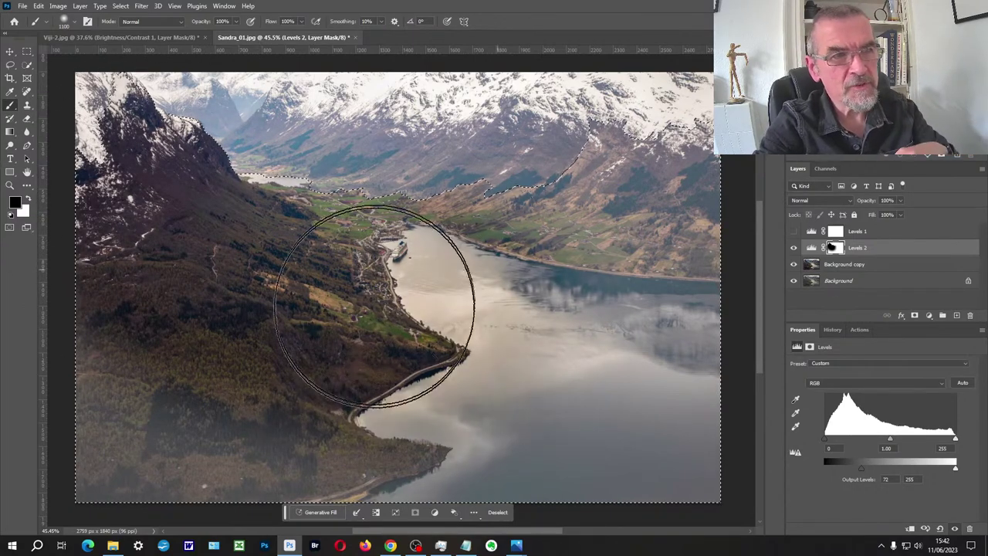
{"action": "mouse_move", "coordinate": [456, 317]}
{"action": "left_mouse_down"}
{"action": "mouse_move", "coordinate": [674, 196]}
{"action": "mouse_move", "coordinate": [714, 234]}
{"action": "mouse_move", "coordinate": [659, 341]}
{"action": "mouse_move", "coordinate": [571, 392]}
{"action": "mouse_move", "coordinate": [272, 389]}
{"action": "mouse_move", "coordinate": [350, 399]}
{"action": "mouse_move", "coordinate": [448, 436]}
{"action": "left_mouse_up"}
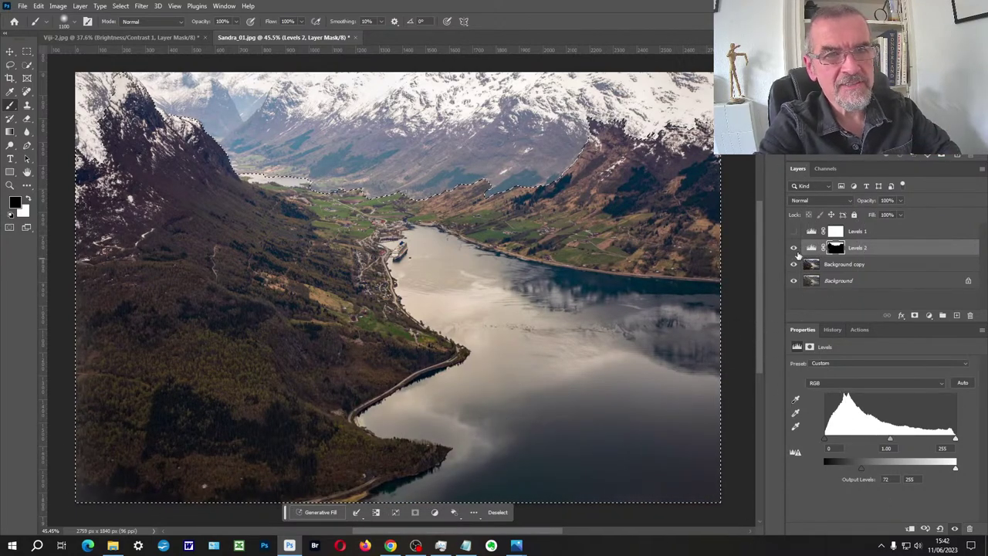
Compare the photo with and without the masked Levels 2 haze, and deselect the foreground area
{"action": "left_click", "coordinate": [794, 248]}
{"action": "left_click", "coordinate": [793, 247]}
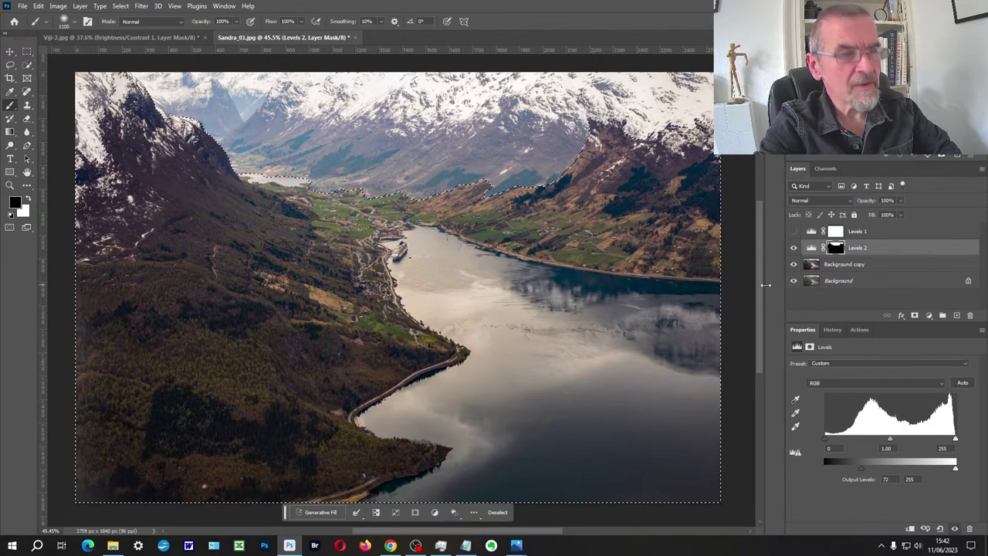
{"action": "key", "text": "ctrl+d"}
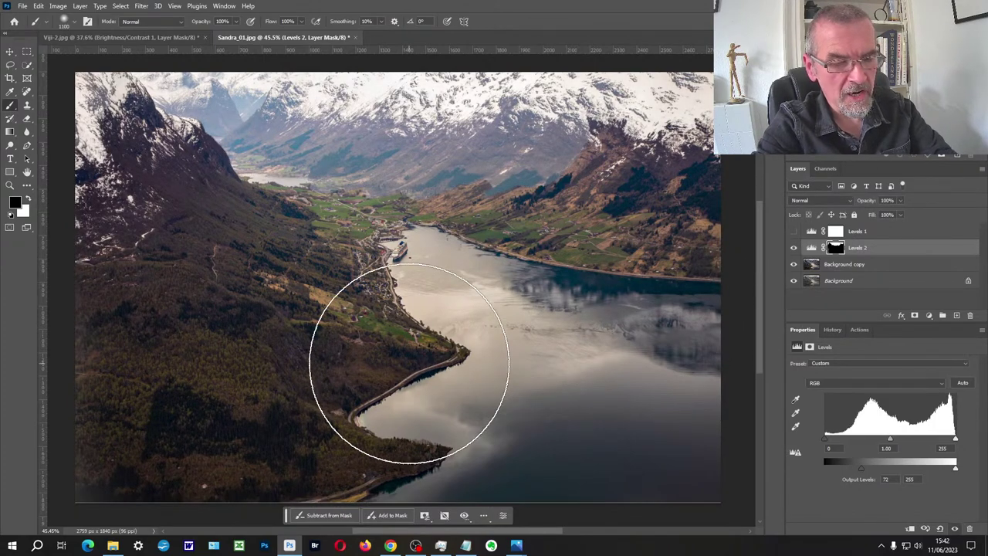
Paint black on the Levels 2 mask with a 600 px brush over the mountain slopes on the far side of the fjord
{"action": "key", "text": "bracketleft"}
{"action": "key", "text": "bracketleft"}
{"action": "key", "text": "bracketleft"}
{"action": "key", "text": "bracketleft"}
{"action": "key", "text": "bracketleft"}
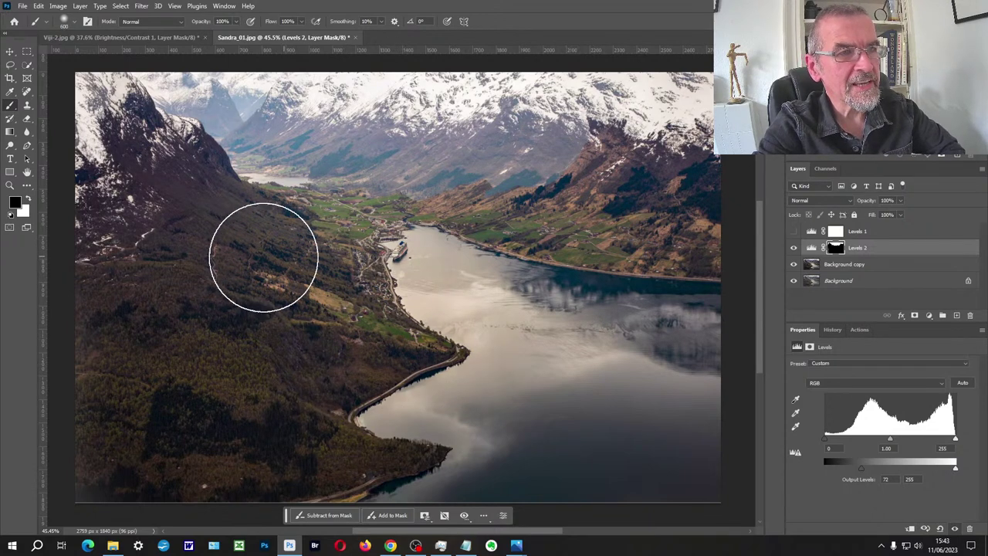
{"action": "mouse_move", "coordinate": [489, 236]}
{"action": "left_mouse_down"}
{"action": "mouse_move", "coordinate": [622, 190]}
{"action": "mouse_move", "coordinate": [588, 191]}
{"action": "mouse_move", "coordinate": [677, 156]}
{"action": "left_mouse_up"}
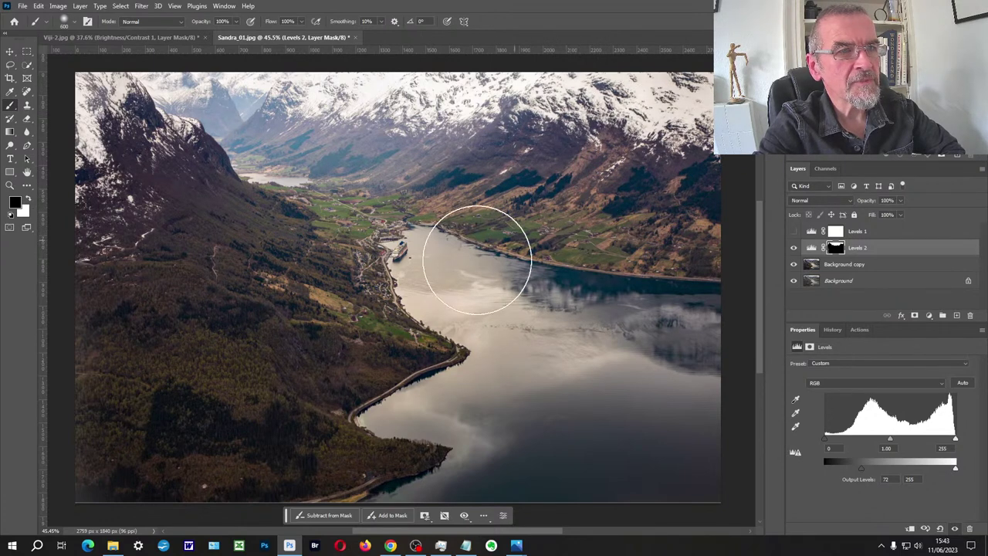
Paint white on the Levels 2 mask over the distant mountains with a 900 px brush at 66% opacity, and compare the result
{"action": "left_click", "coordinate": [31, 200]}
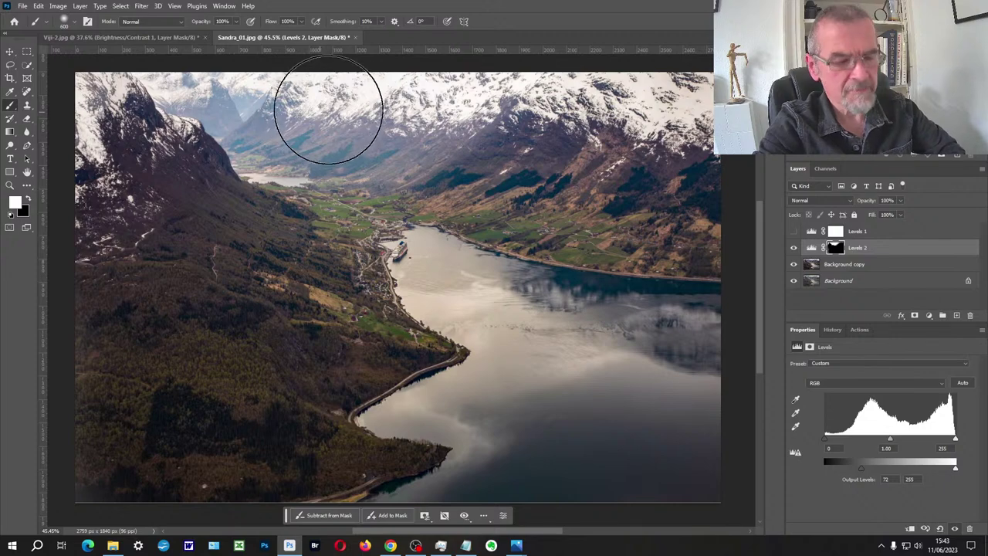
{"action": "left_click_drag", "start_coordinate": [231, 37], "coordinate": [224, 36]}
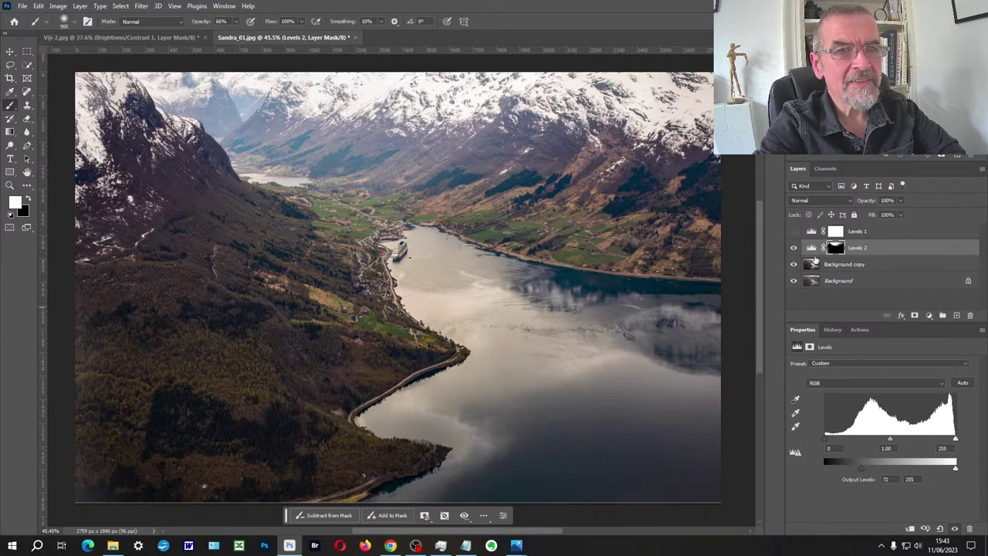
{"action": "left_click", "coordinate": [793, 248]}
{"action": "left_click", "coordinate": [793, 247]}
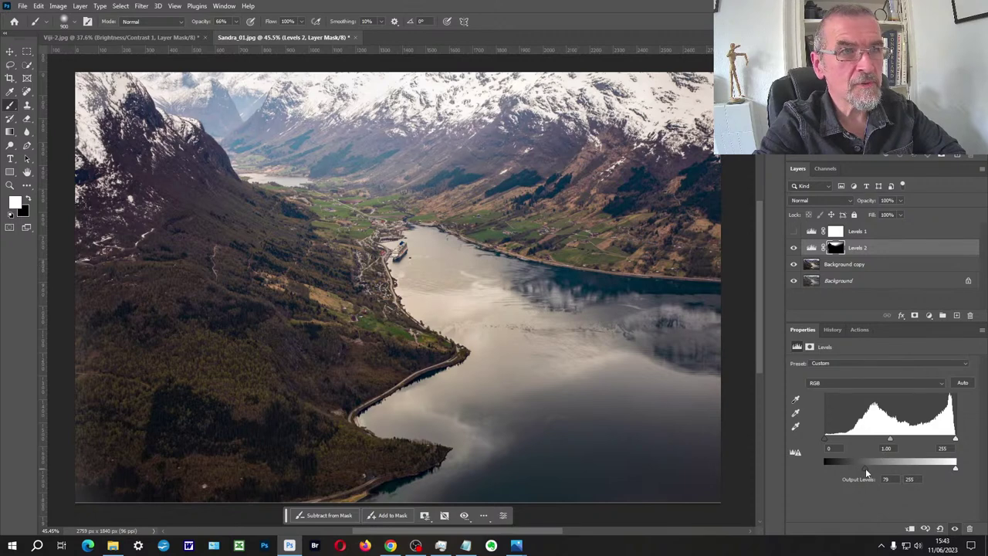
Set the Levels 2 black output level to 77, compare the photo with and without the haze, and hide the layer
{"action": "left_click_drag", "start_coordinate": [865, 468], "coordinate": [880, 466]}
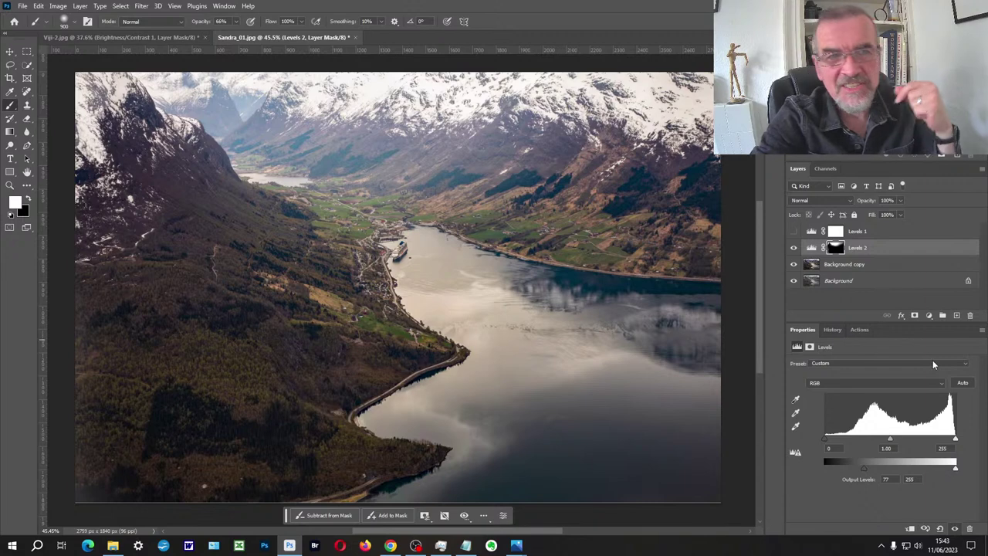
{"action": "left_click", "coordinate": [794, 248]}
{"action": "left_click", "coordinate": [795, 247]}
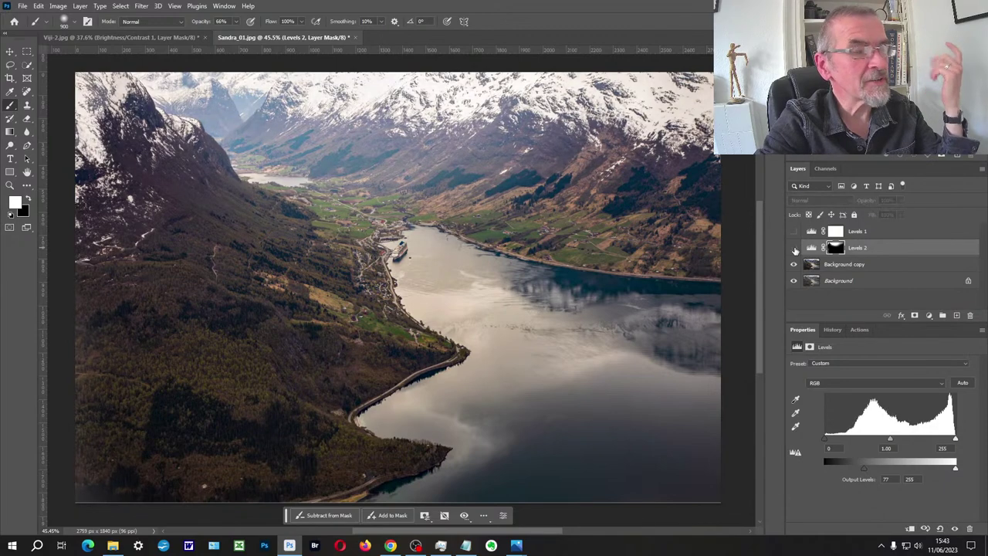
{"action": "left_click", "coordinate": [794, 248]}
{"action": "left_click", "coordinate": [794, 248]}
{"action": "left_click", "coordinate": [794, 248]}
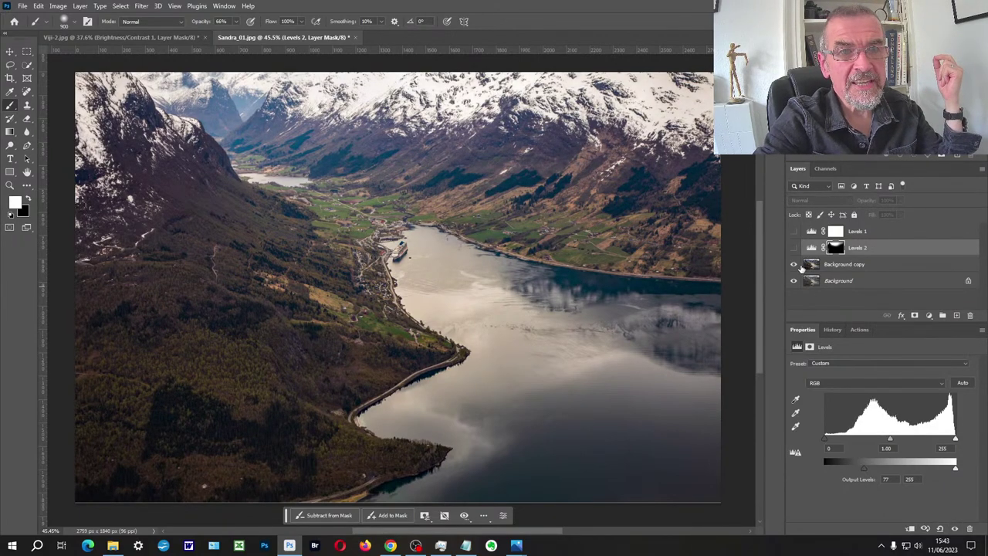
Compare the fjord photo with its unedited original by toggling the visibility of the Background copy layer
{"action": "left_click", "coordinate": [794, 264]}
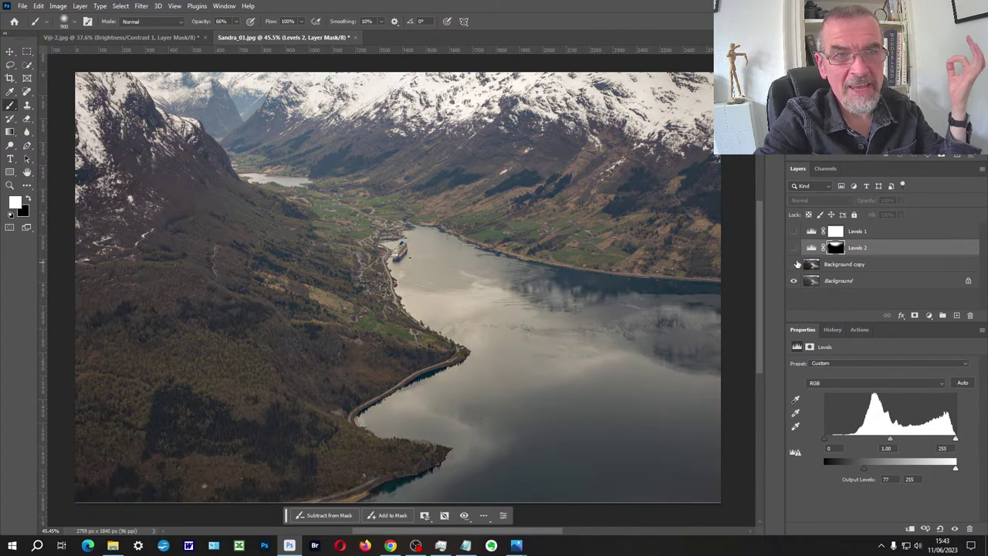
{"action": "left_click", "coordinate": [795, 263]}
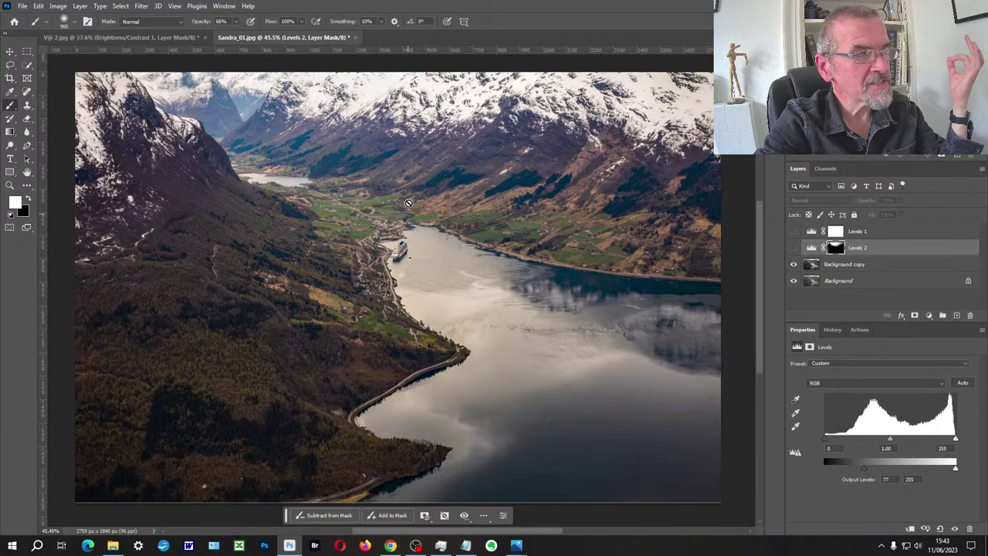
{"action": "left_click", "coordinate": [793, 265]}
{"action": "left_click", "coordinate": [794, 265]}
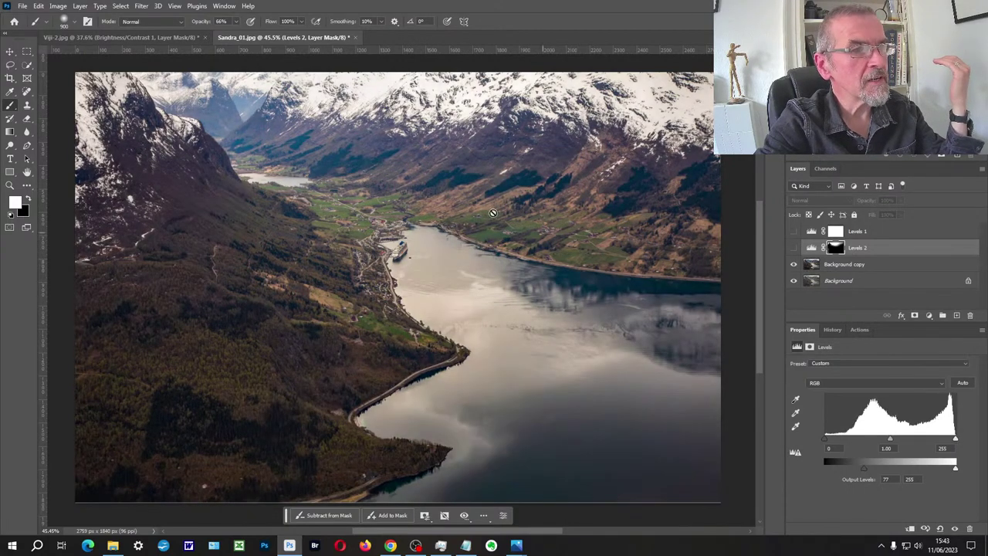
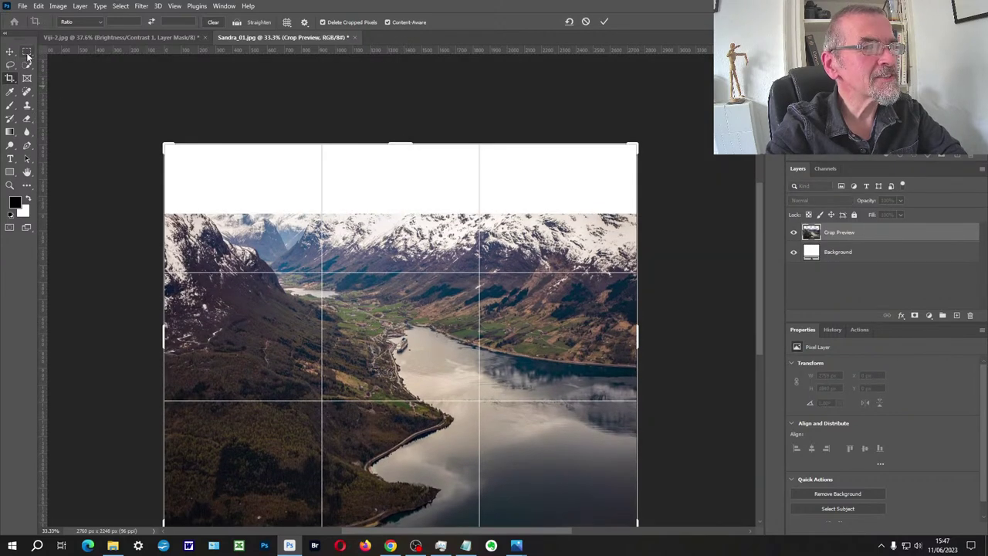
Extend the canvas above the mountains with the Crop tool to a height of 2194 px, with Content-Aware turned off
{"action": "key", "text": "Return"}
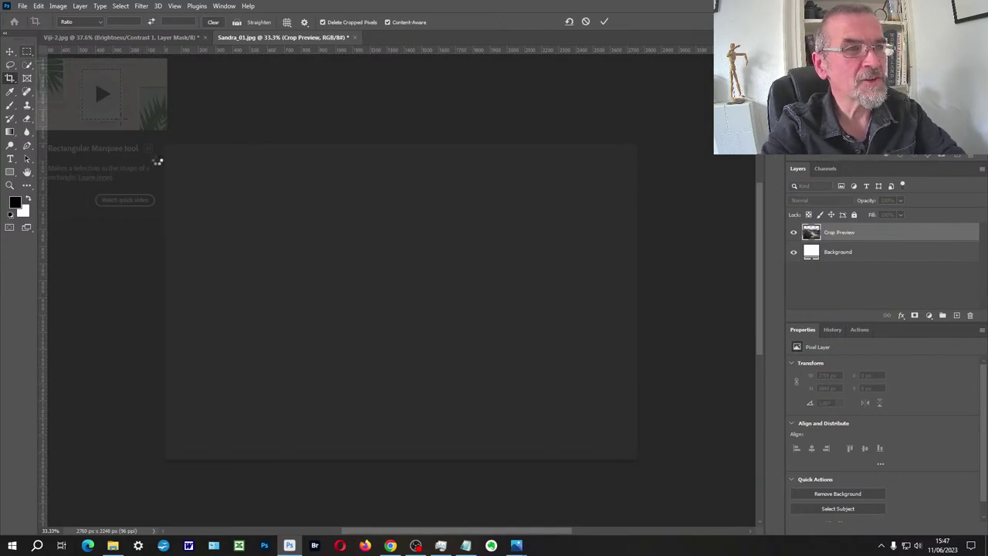
{"action": "left_click", "coordinate": [388, 24]}
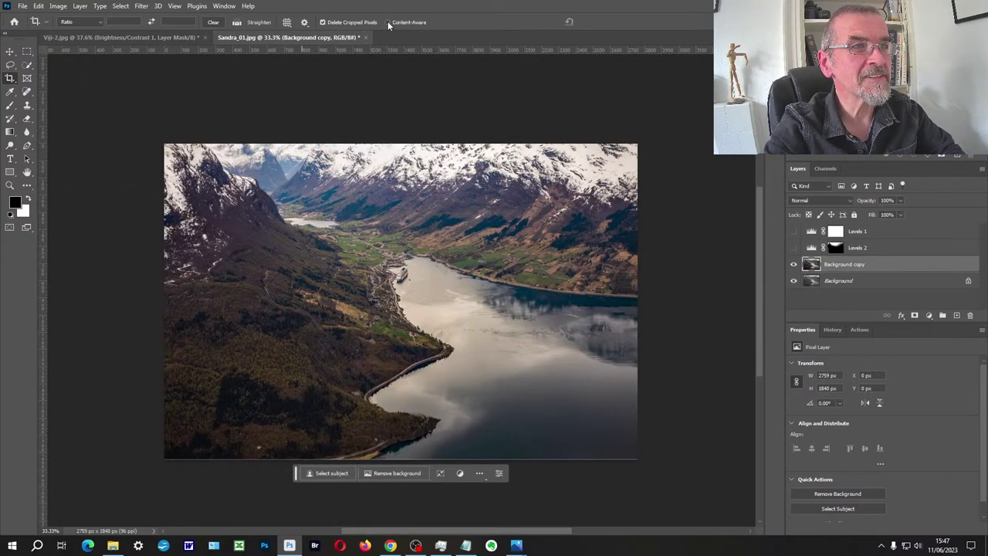
{"action": "left_click", "coordinate": [391, 143]}
{"action": "left_click_drag", "start_coordinate": [395, 140], "coordinate": [405, 110]}
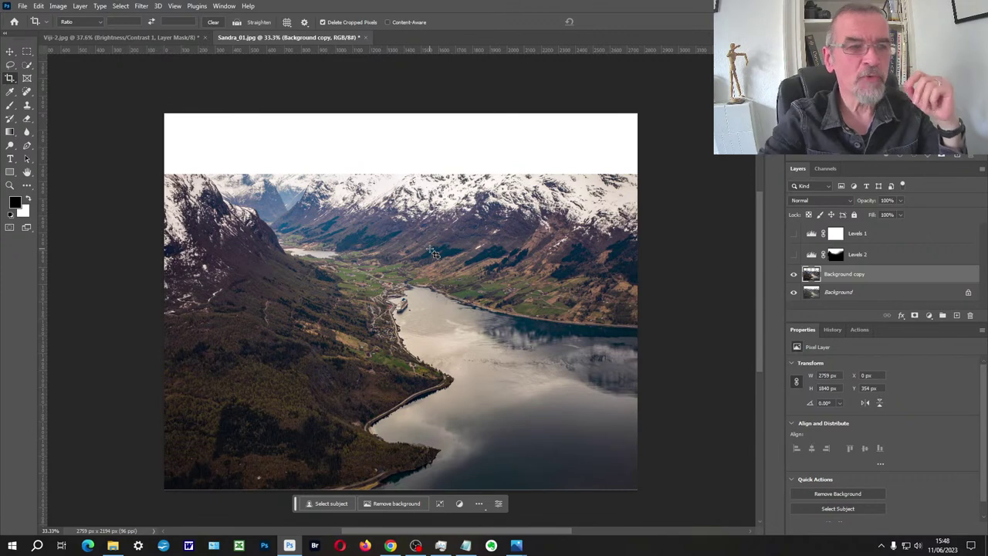
Select the blank white strip above the mountains and fill it with Generative Fill using the prompt "top of mountains"
{"action": "left_click", "coordinate": [26, 51]}
{"action": "left_click_drag", "start_coordinate": [152, 96], "coordinate": [641, 173]}
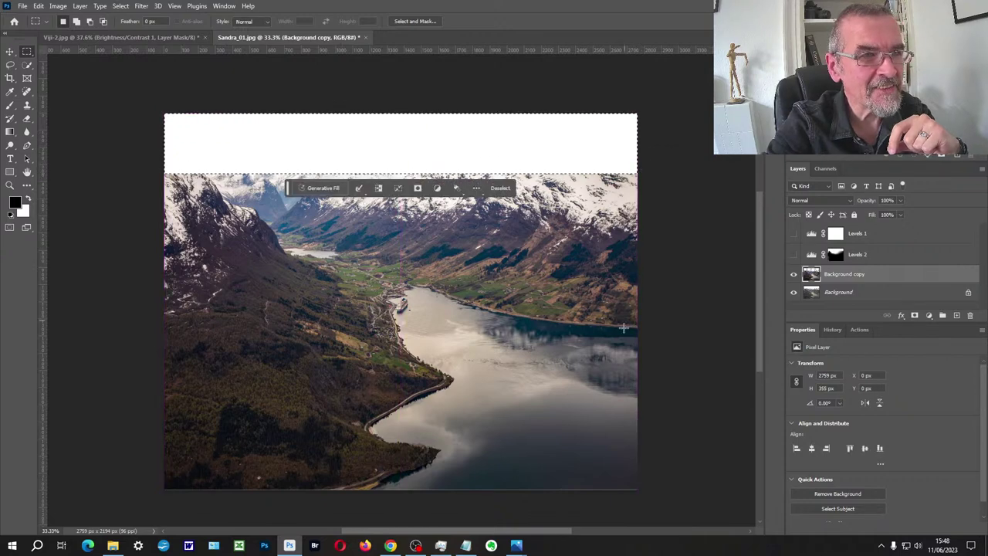
{"action": "left_click", "coordinate": [323, 188]}
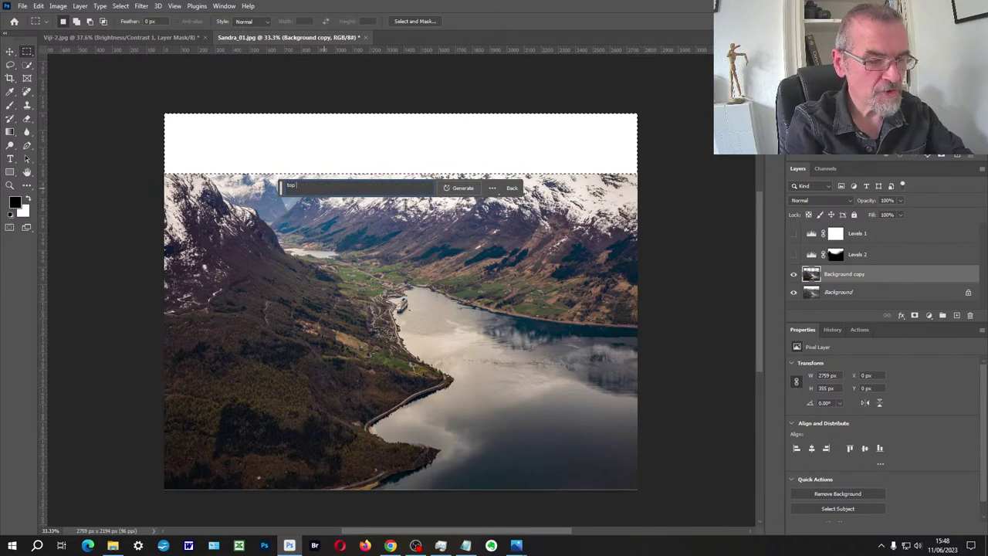
{"action": "type", "text": "top of mo"}
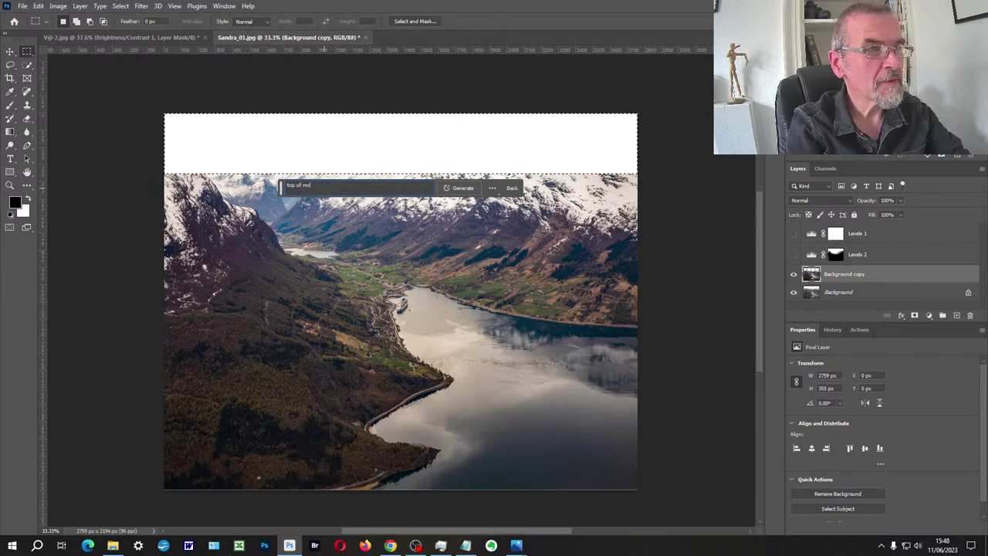
{"action": "type", "text": "untain"}
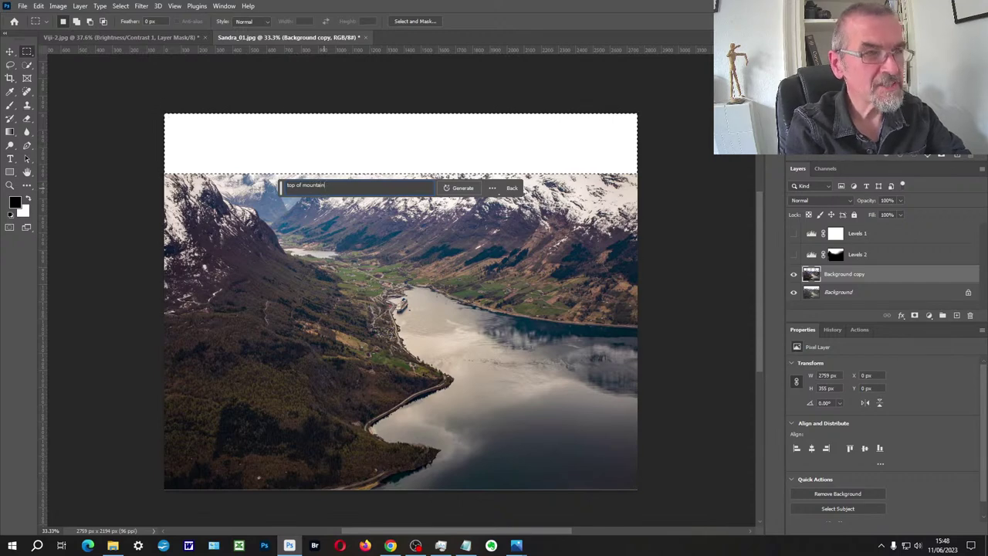
{"action": "type", "text": "s"}
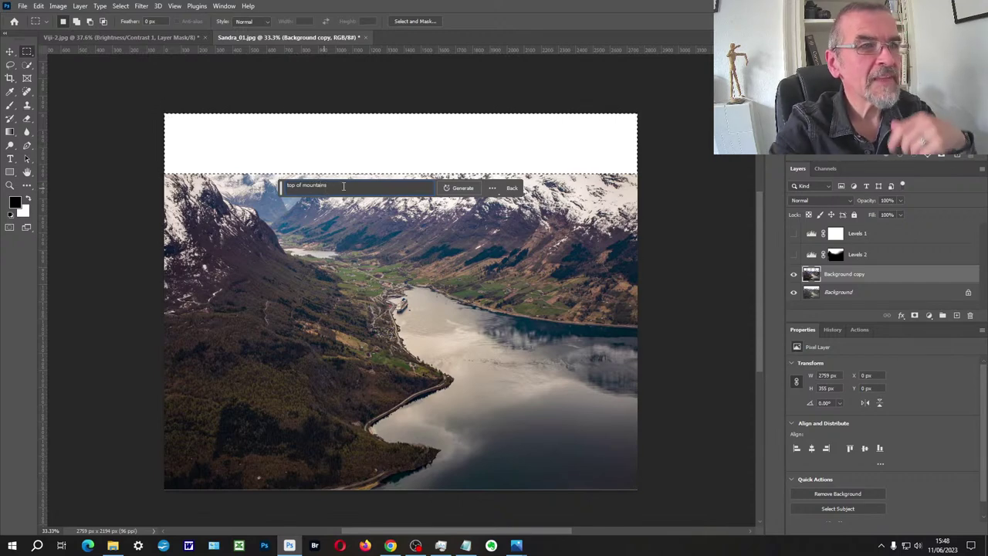
{"action": "left_click", "coordinate": [457, 189]}
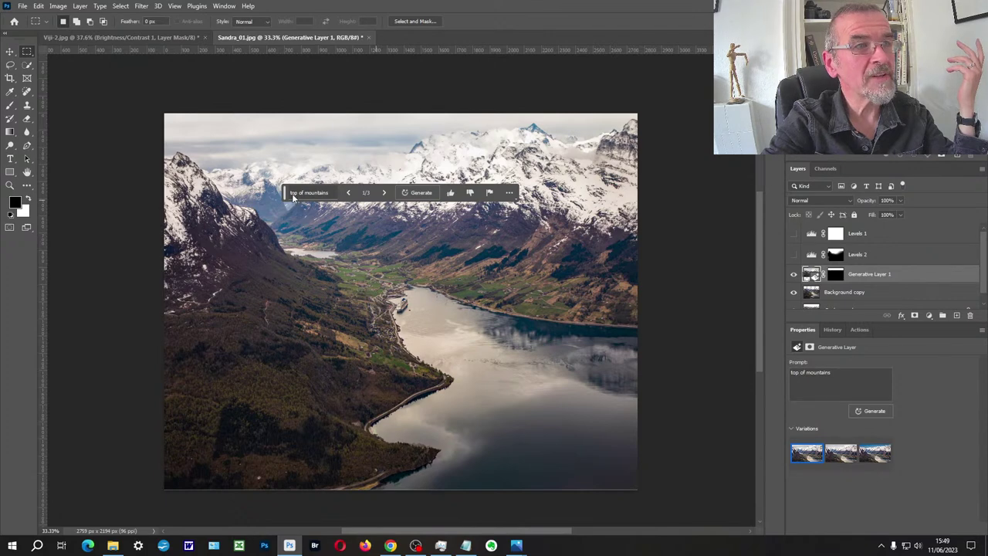
Move the contextual bar off the mountains and choose the second generated variation of the mountain tops
{"action": "left_click_drag", "start_coordinate": [286, 200], "coordinate": [392, 345]}
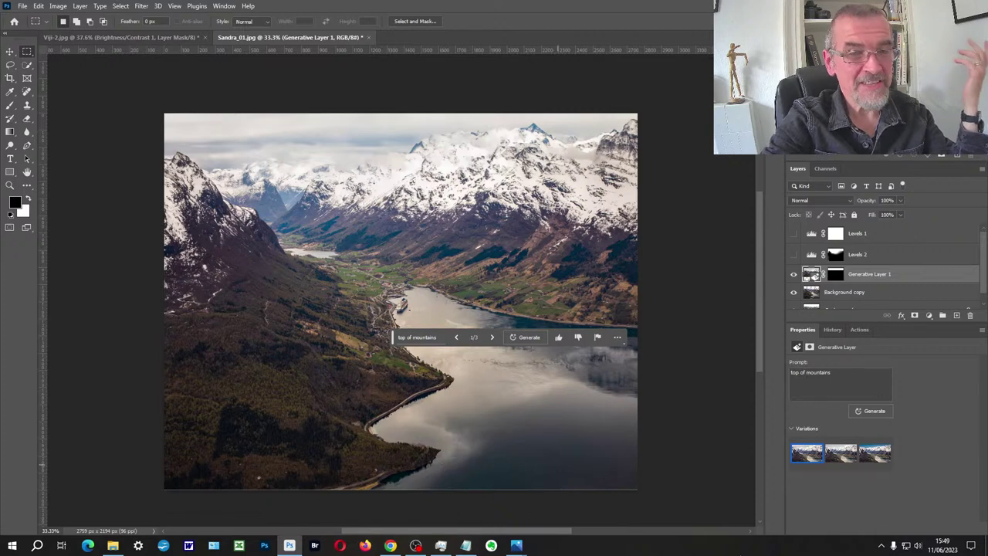
{"action": "left_click", "coordinate": [845, 460]}
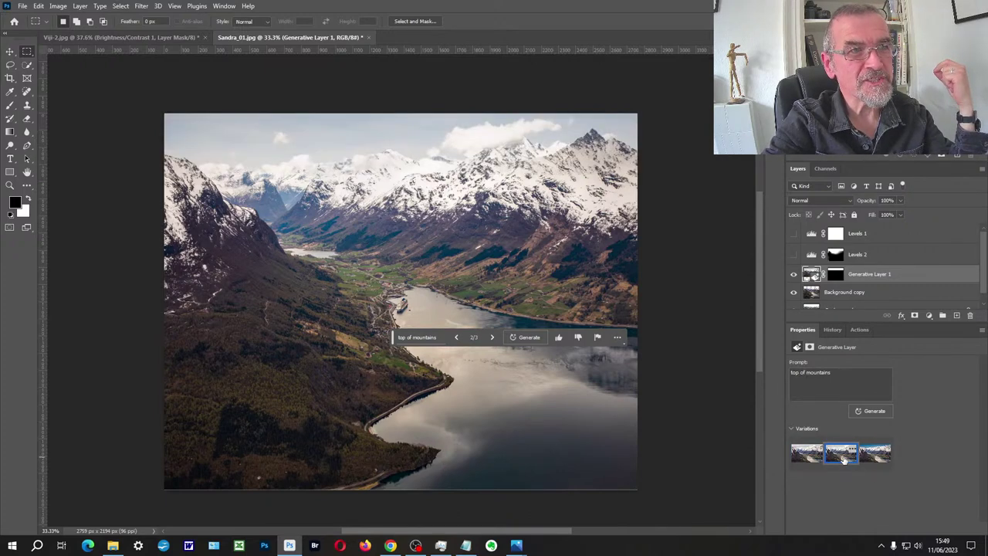
Compare the three generated variations of the mountain tops and choose the third one, with the deep blue sky
{"action": "left_click", "coordinate": [882, 460]}
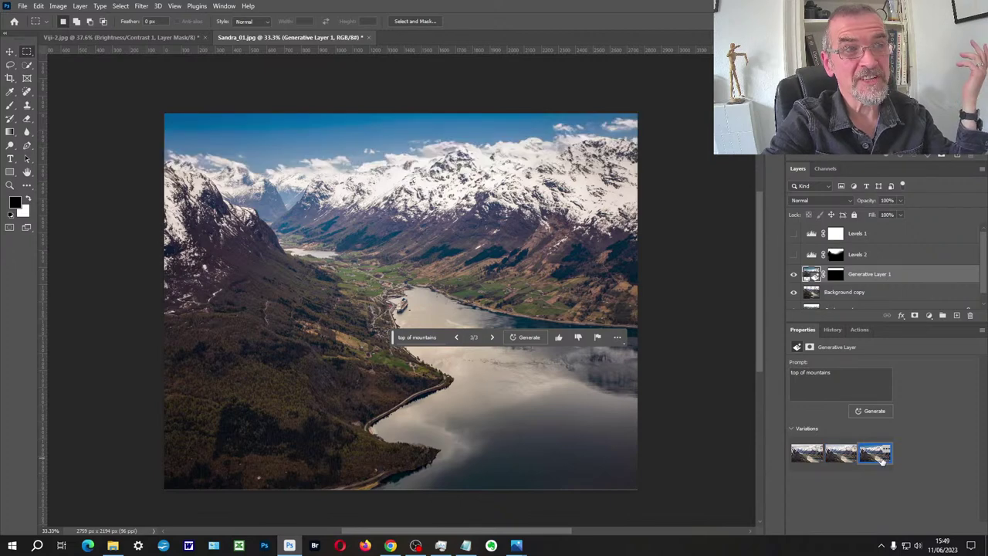
{"action": "left_click", "coordinate": [809, 459]}
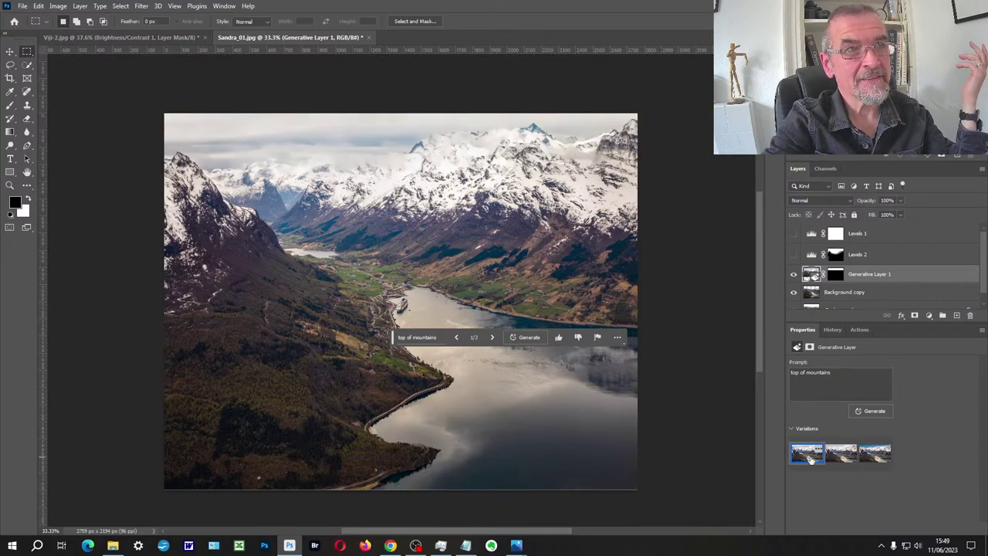
{"action": "left_click", "coordinate": [840, 455]}
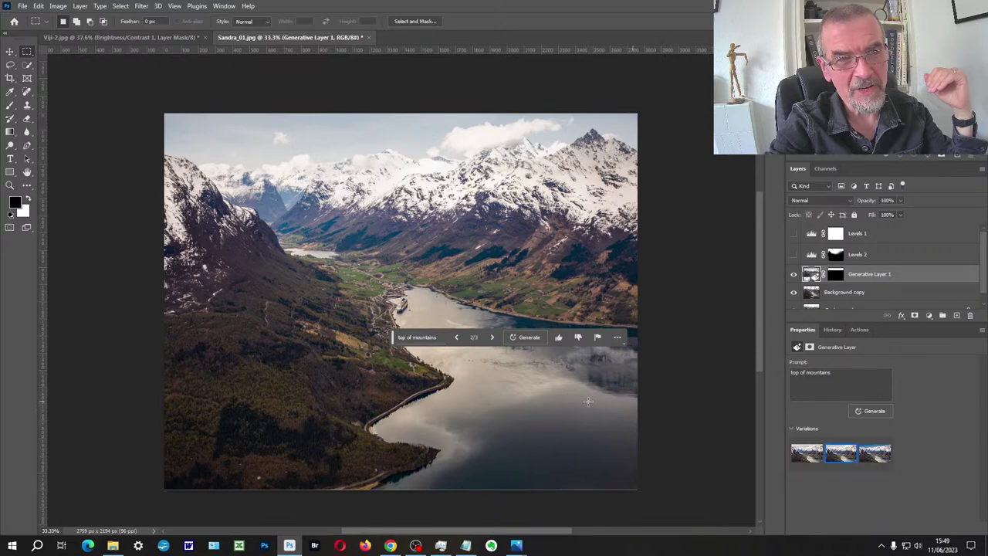
{"action": "left_click", "coordinate": [866, 462]}
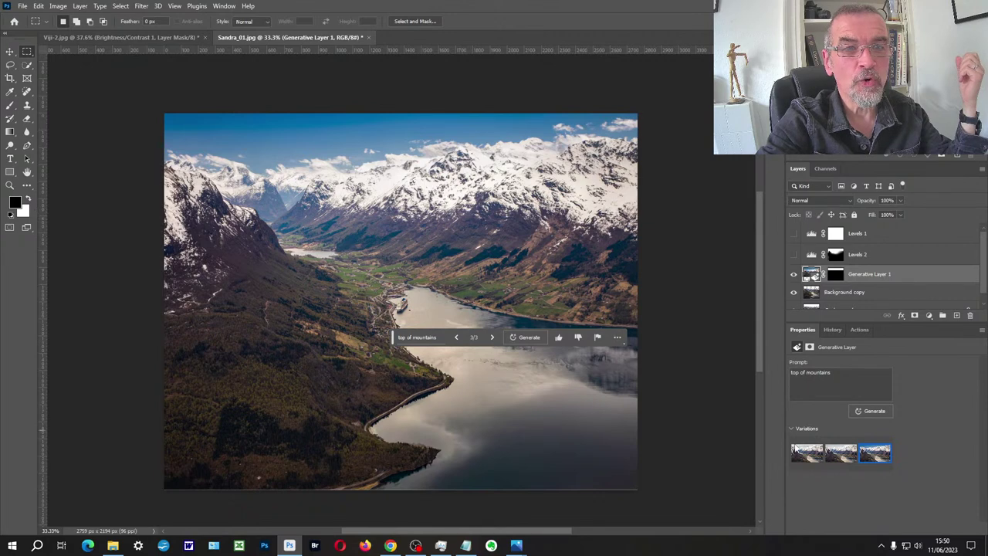
{"action": "left_click", "coordinate": [812, 458]}
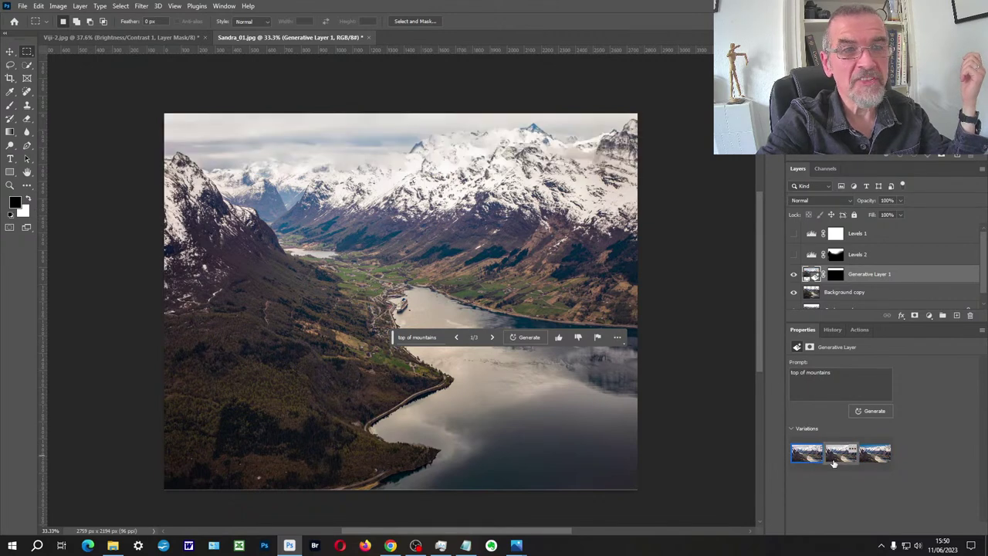
{"action": "left_click", "coordinate": [833, 462]}
{"action": "left_click", "coordinate": [878, 461]}
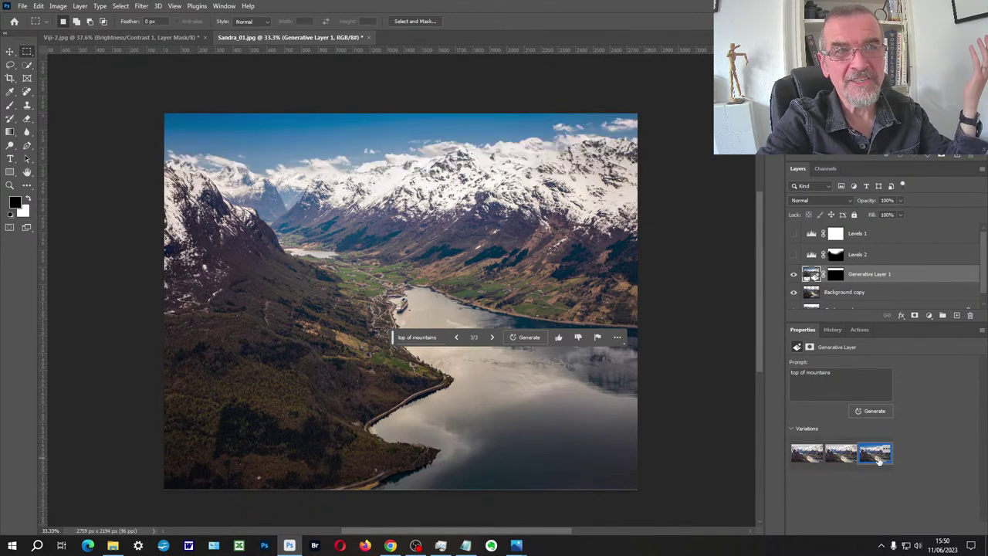